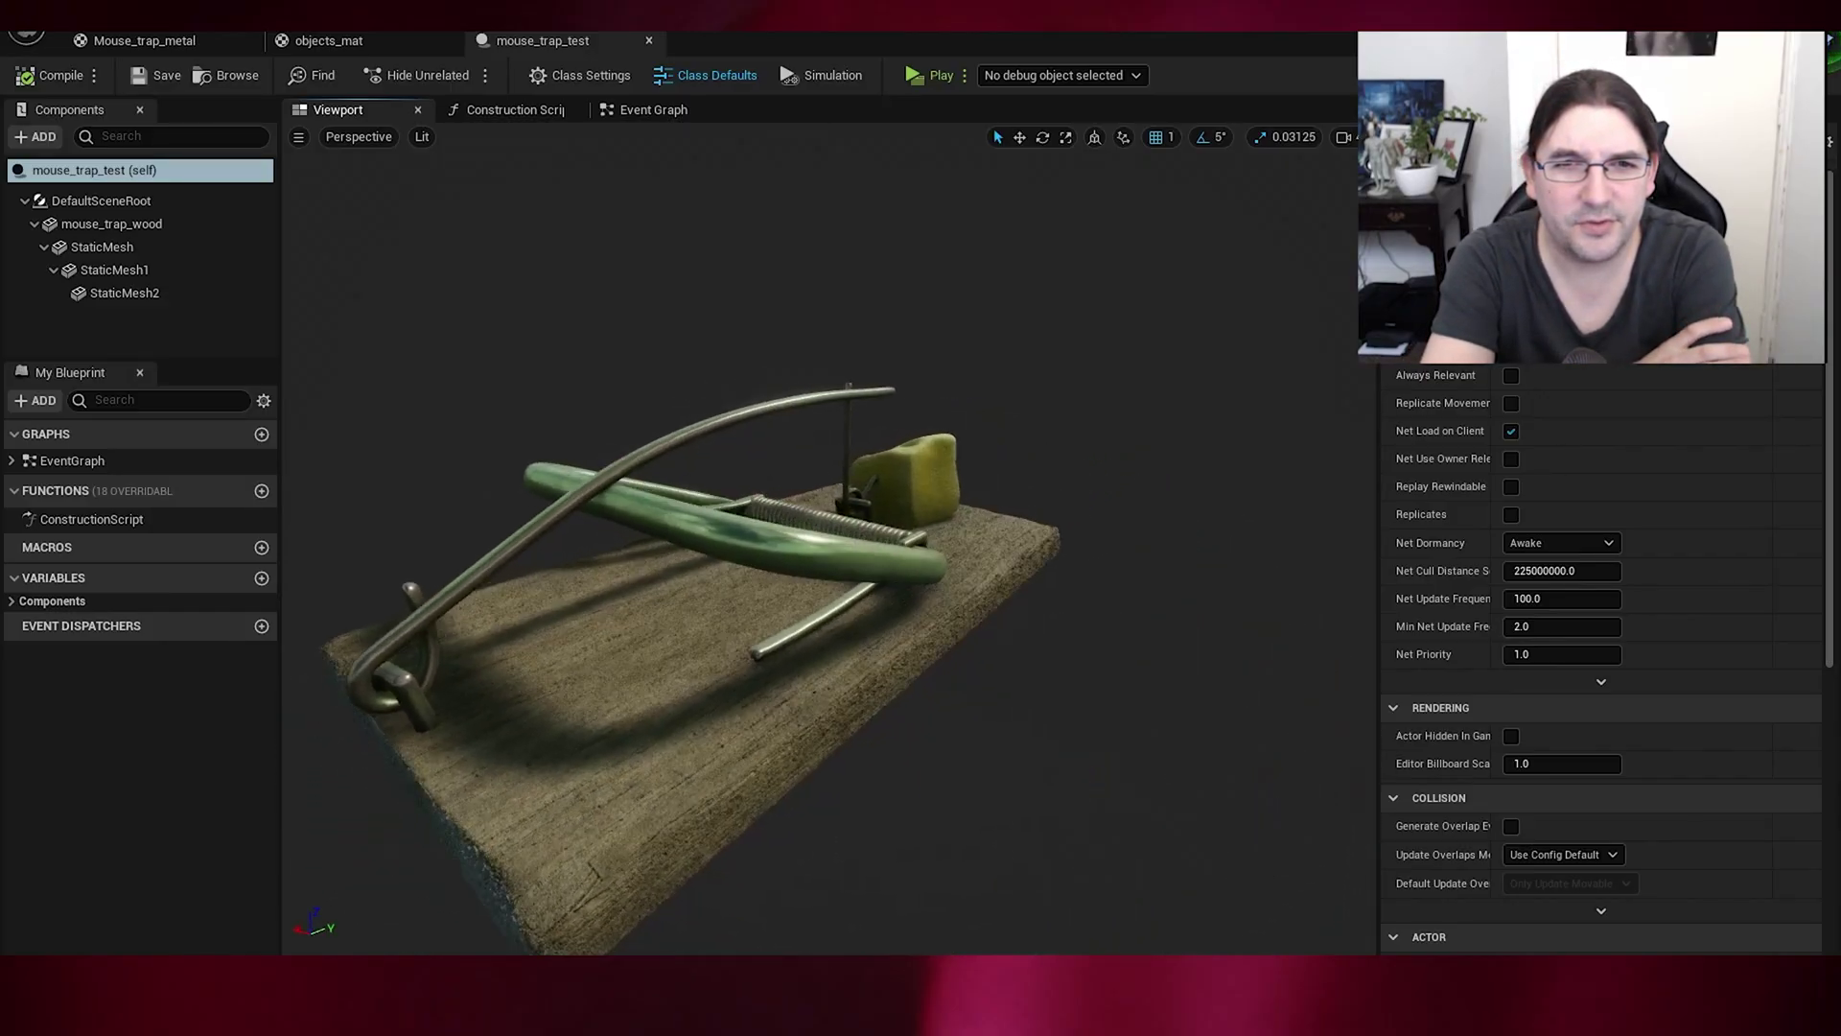
# - View the mouse trap from other angles and open the high-poly model's Subtool list
pyautogui.keyDown('alt'); pyautogui.moveTo(966, 297); pyautogui.dragTo(671, 302); pyautogui.keyUp('alt')
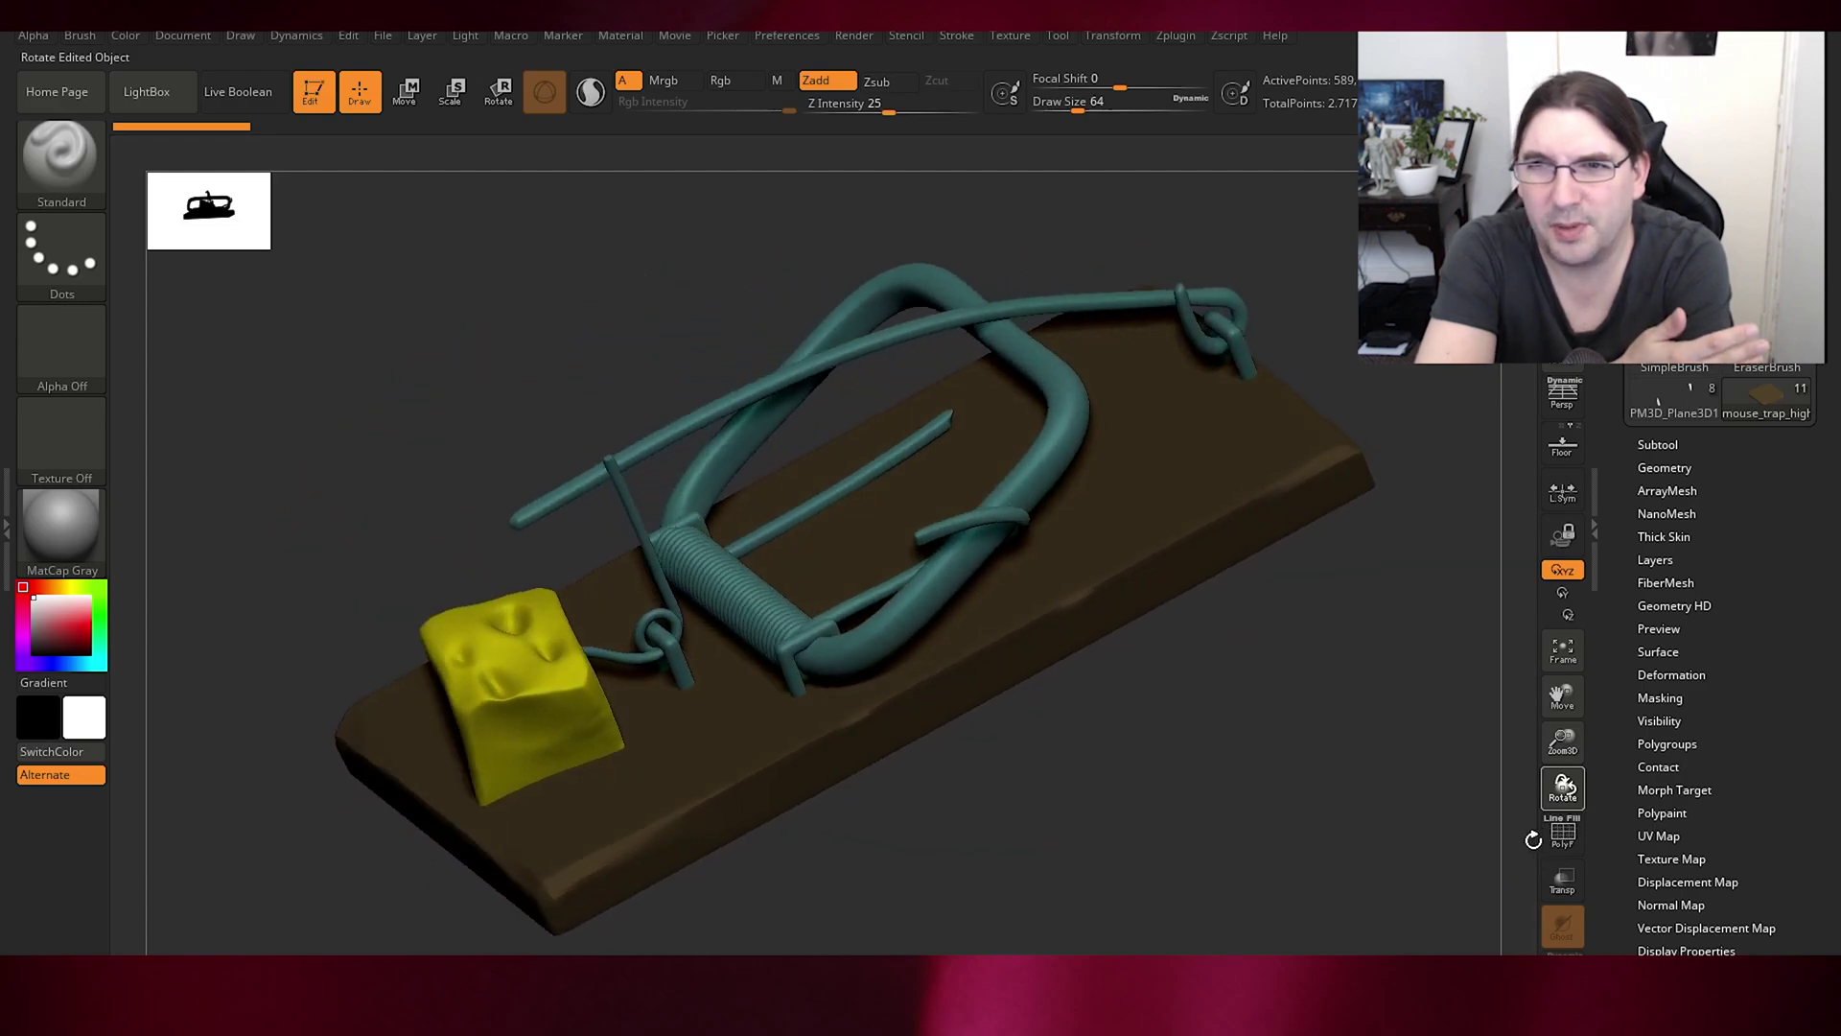
pyautogui.click(1658, 444)
pyautogui.moveTo(1658, 465); pyautogui.dragTo(1700, 468)
pyautogui.moveTo(1619, 884); pyautogui.dragTo(1587, 689)
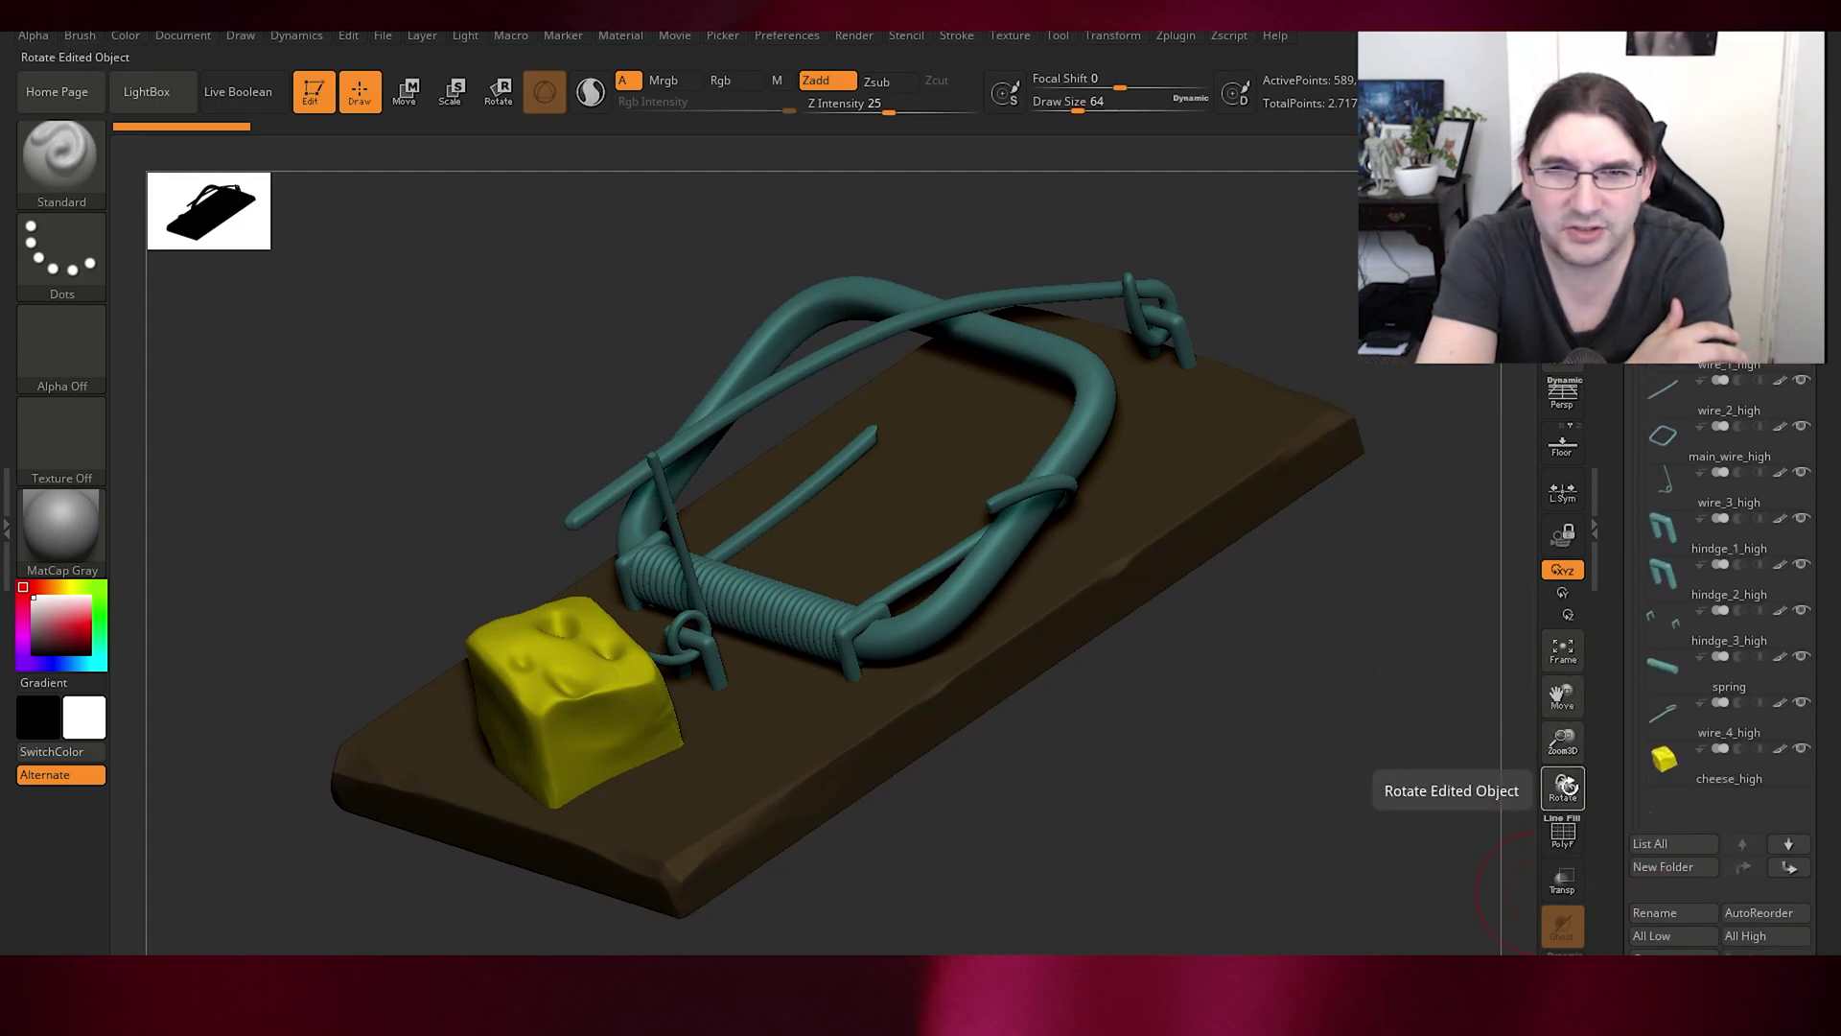
pyautogui.moveTo(1563, 786)
pyautogui.mouseDown()
pyautogui.moveTo(1545, 818)
pyautogui.moveTo(1619, 815)
pyautogui.moveTo(1546, 794)
pyautogui.moveTo(1586, 761)
pyautogui.moveTo(1560, 704)
pyautogui.moveTo(1568, 780)
pyautogui.moveTo(1565, 752)
pyautogui.mouseUp()
pyautogui.moveTo(1563, 781); pyautogui.dragTo(1573, 757)
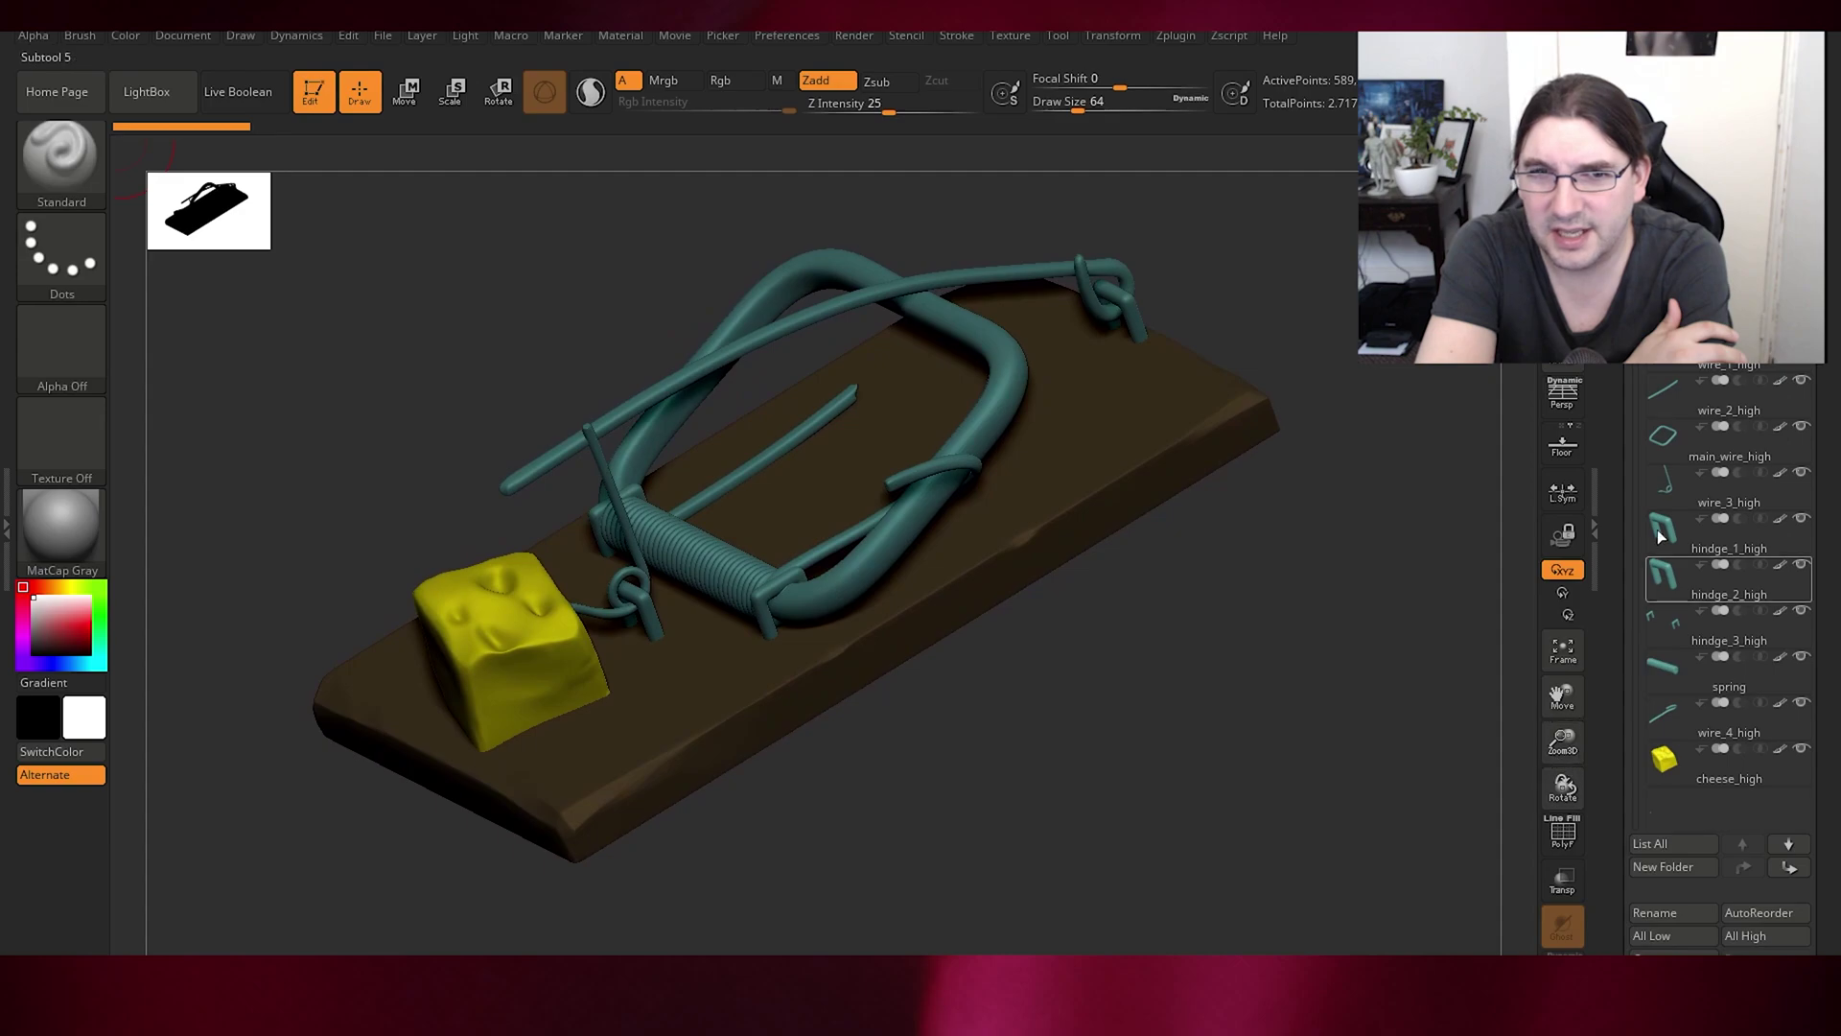
# - Examine the separate high-poly subtools, including main_wire_high, wire_3_high, spring and wire_4_high
pyautogui.click(1670, 453)
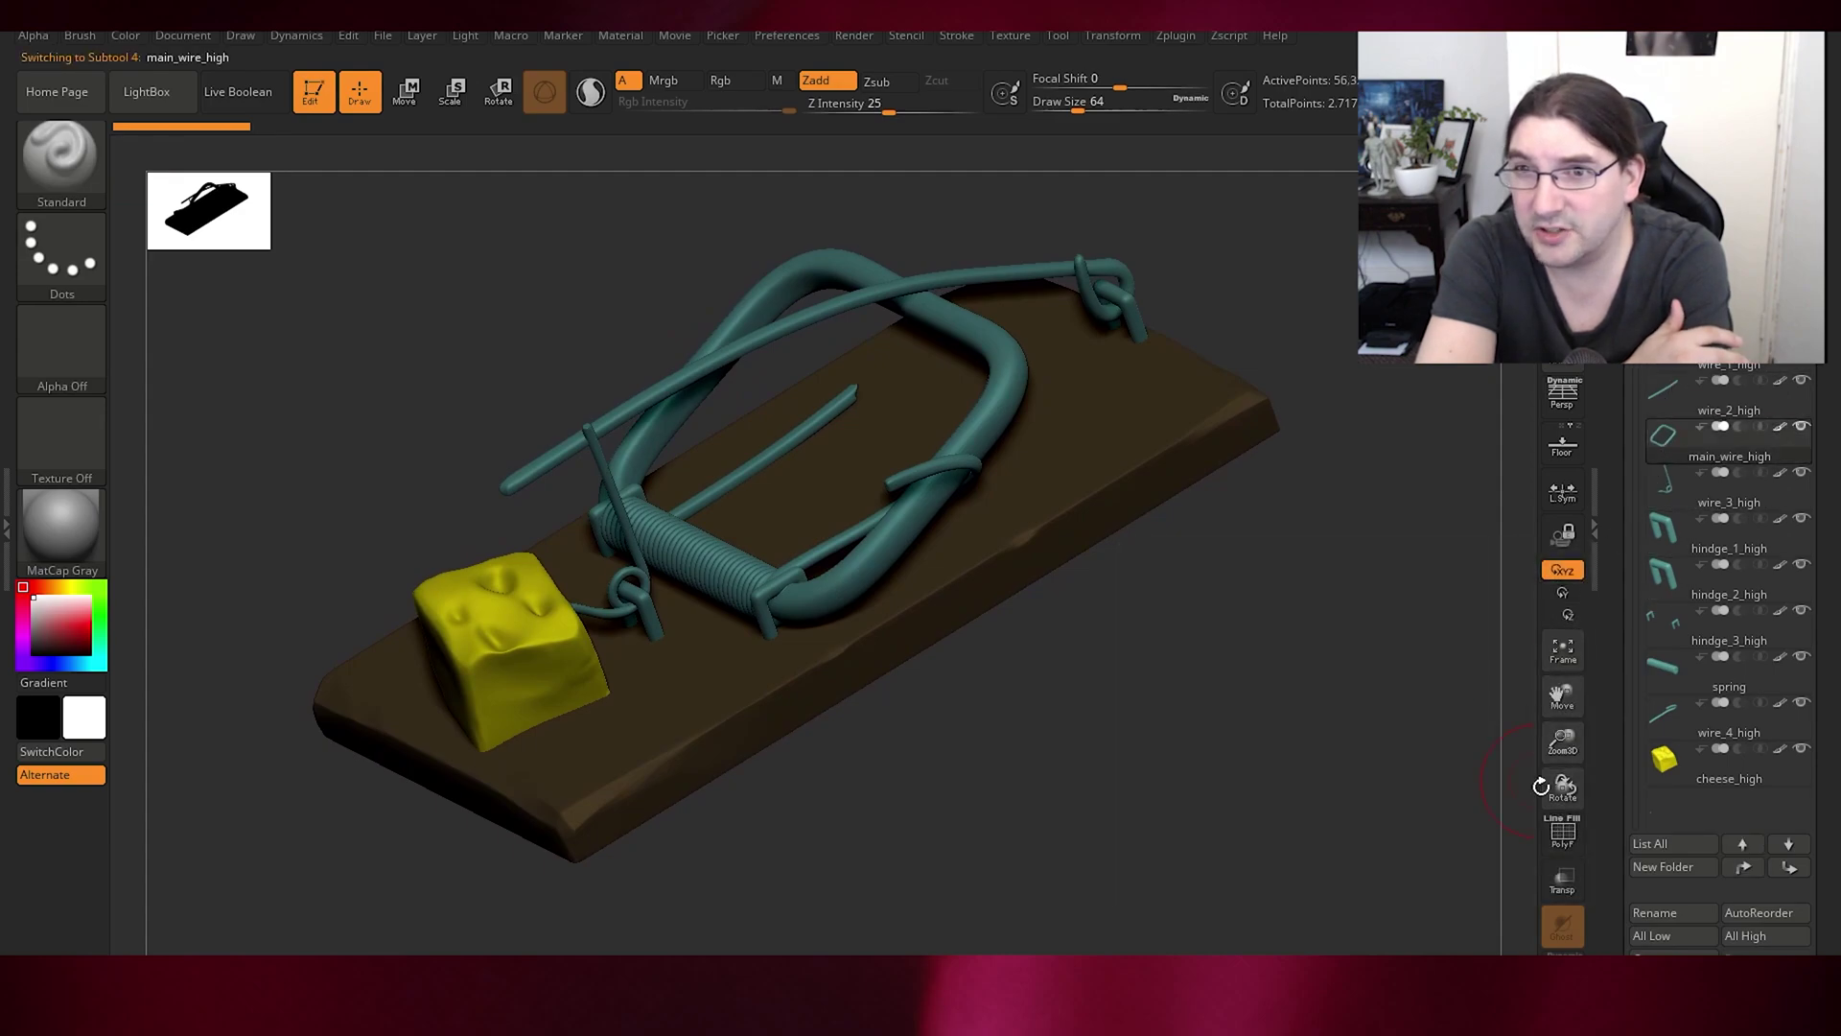
pyautogui.click(1670, 311)
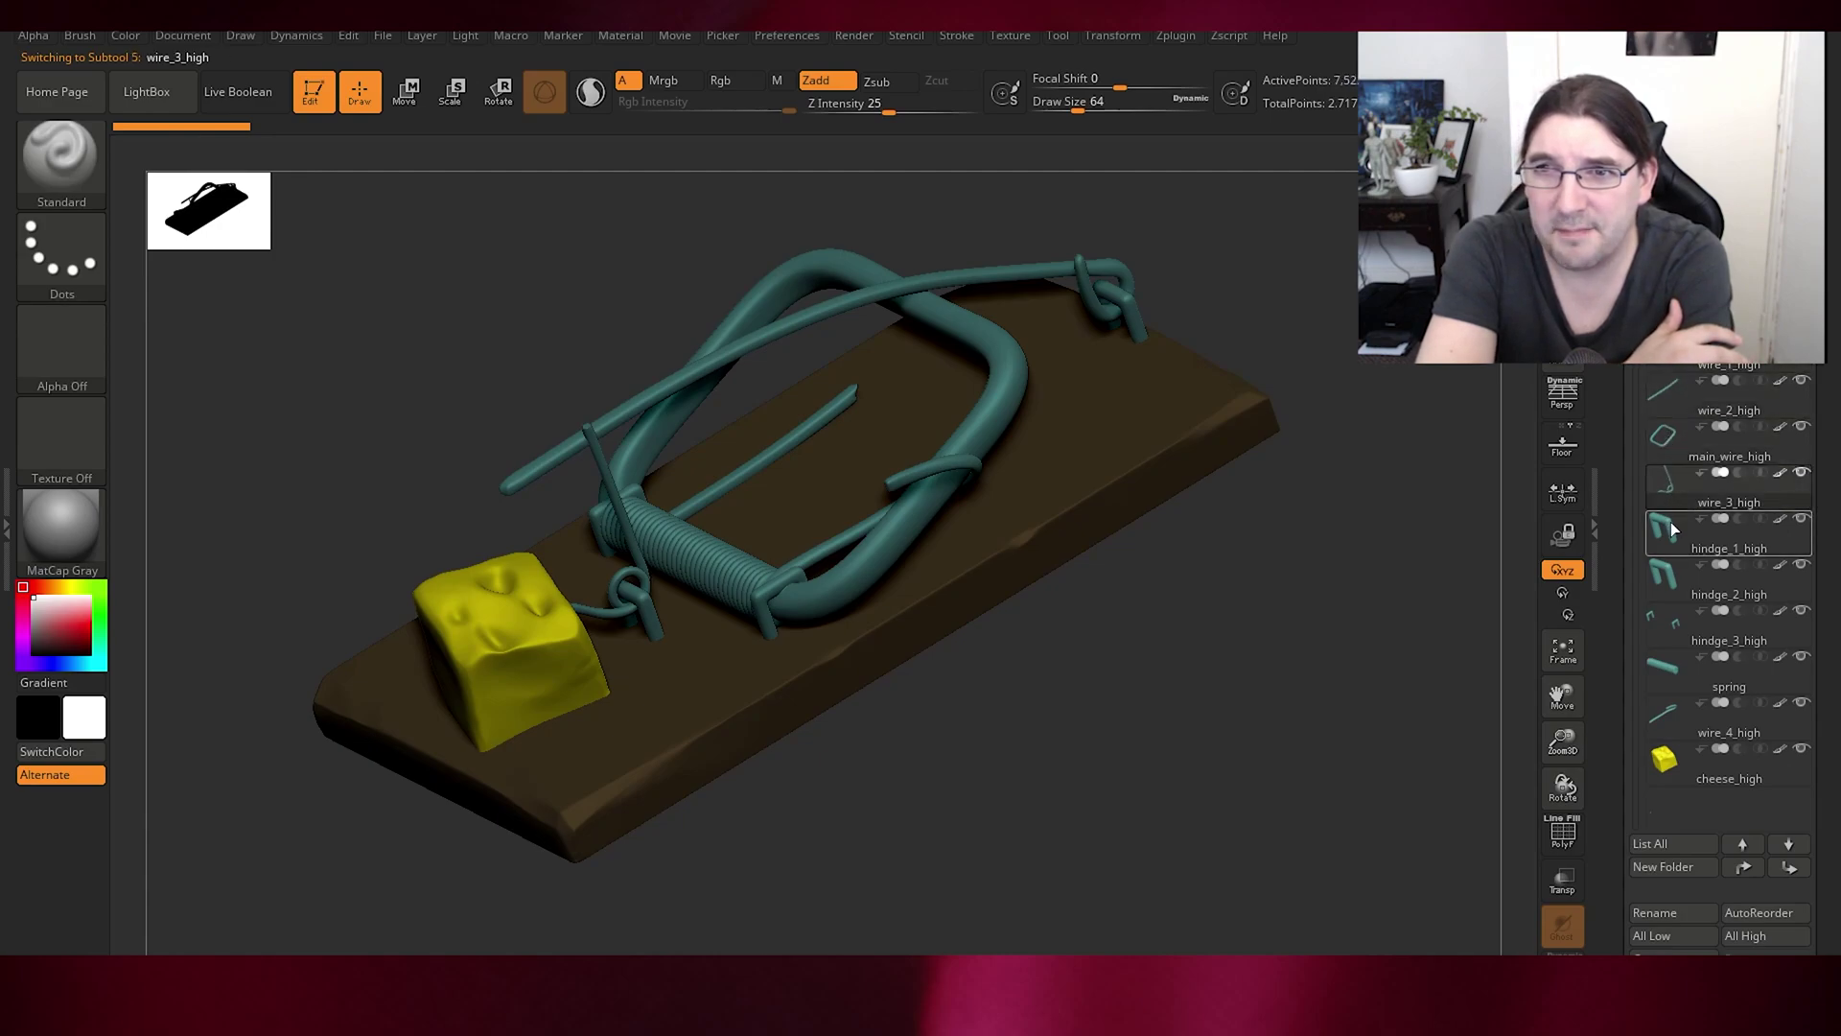
pyautogui.click(1676, 567)
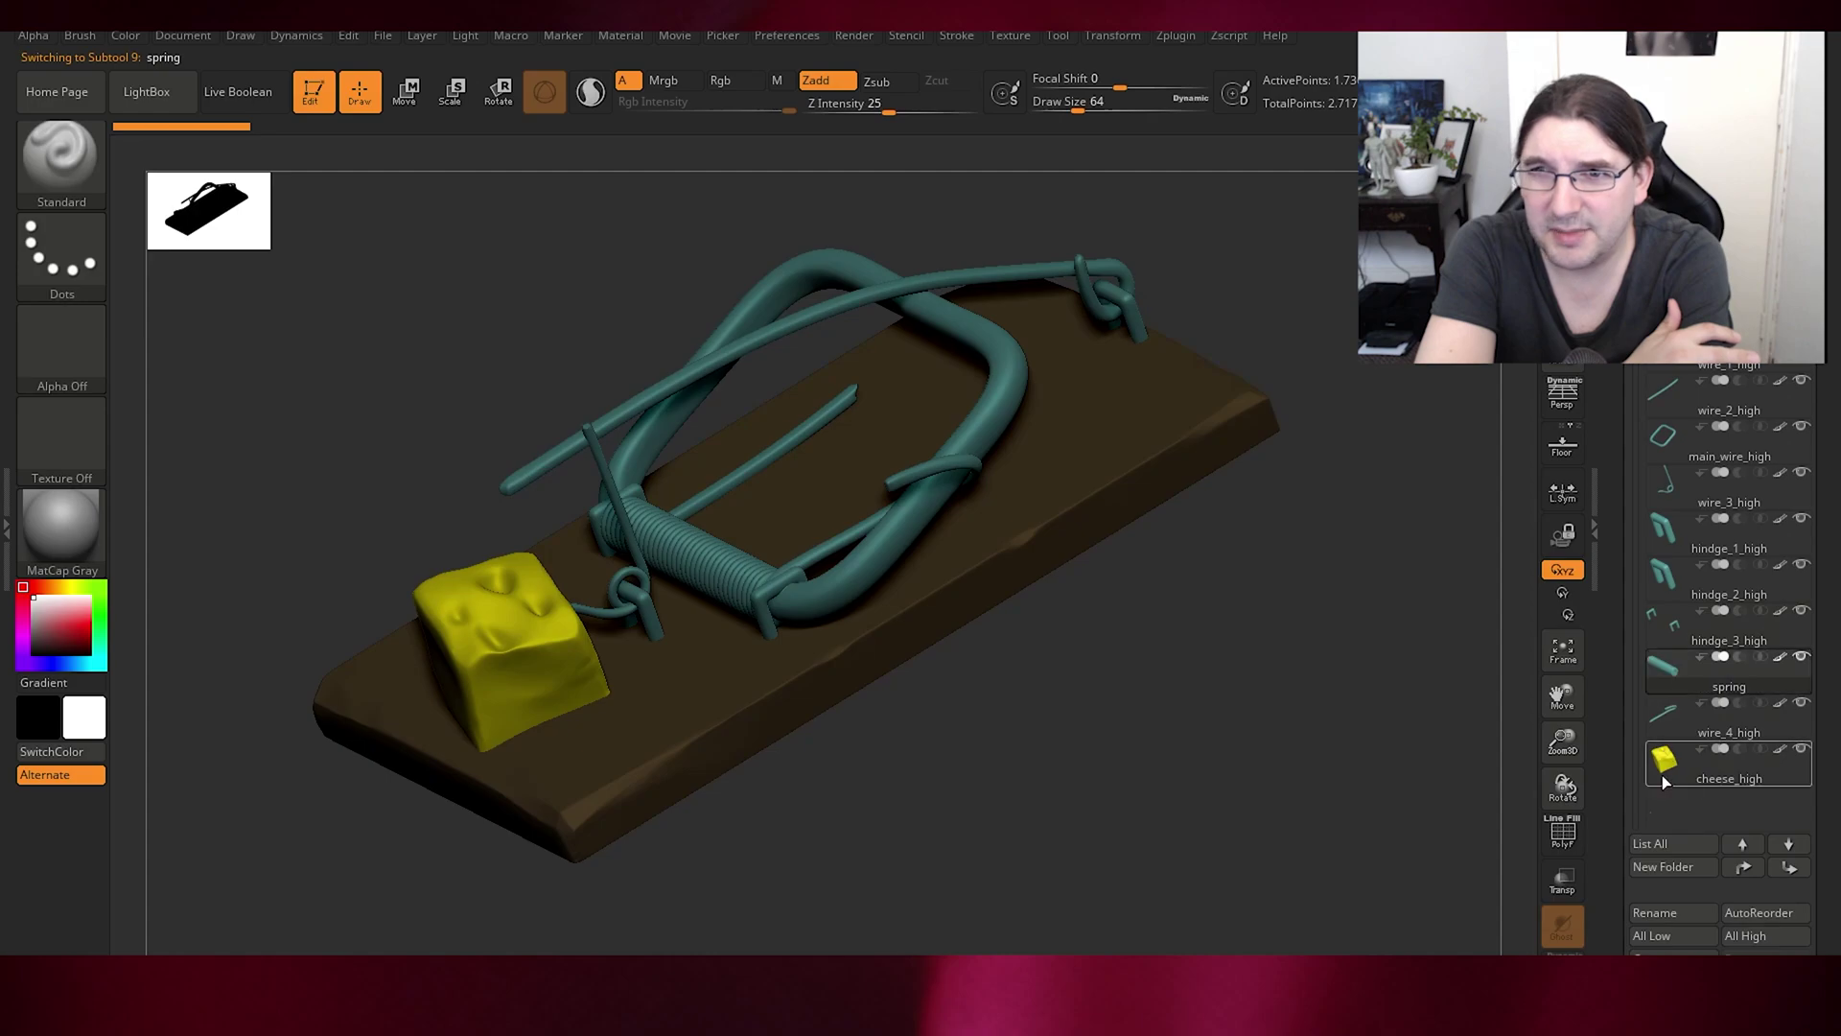
pyautogui.click(1664, 675)
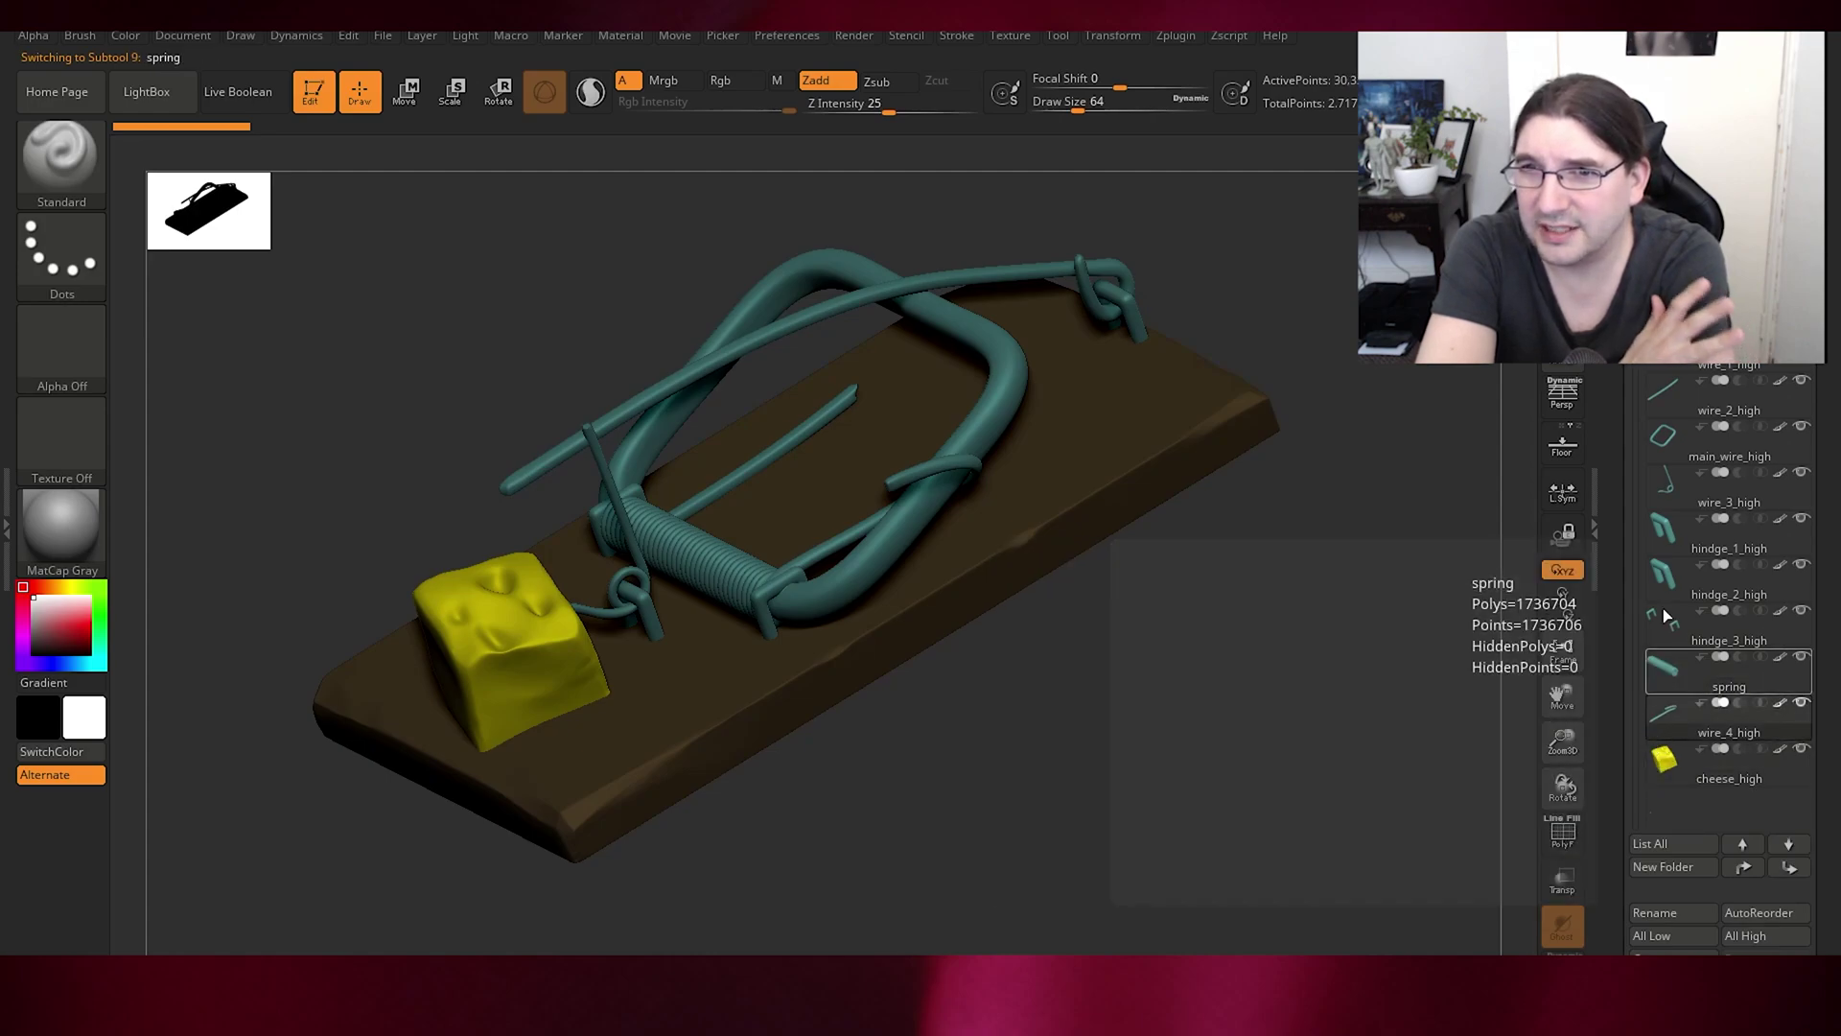
pyautogui.click(1659, 180)
pyautogui.click(1661, 209)
pyautogui.scroll(5, 1669, 710)
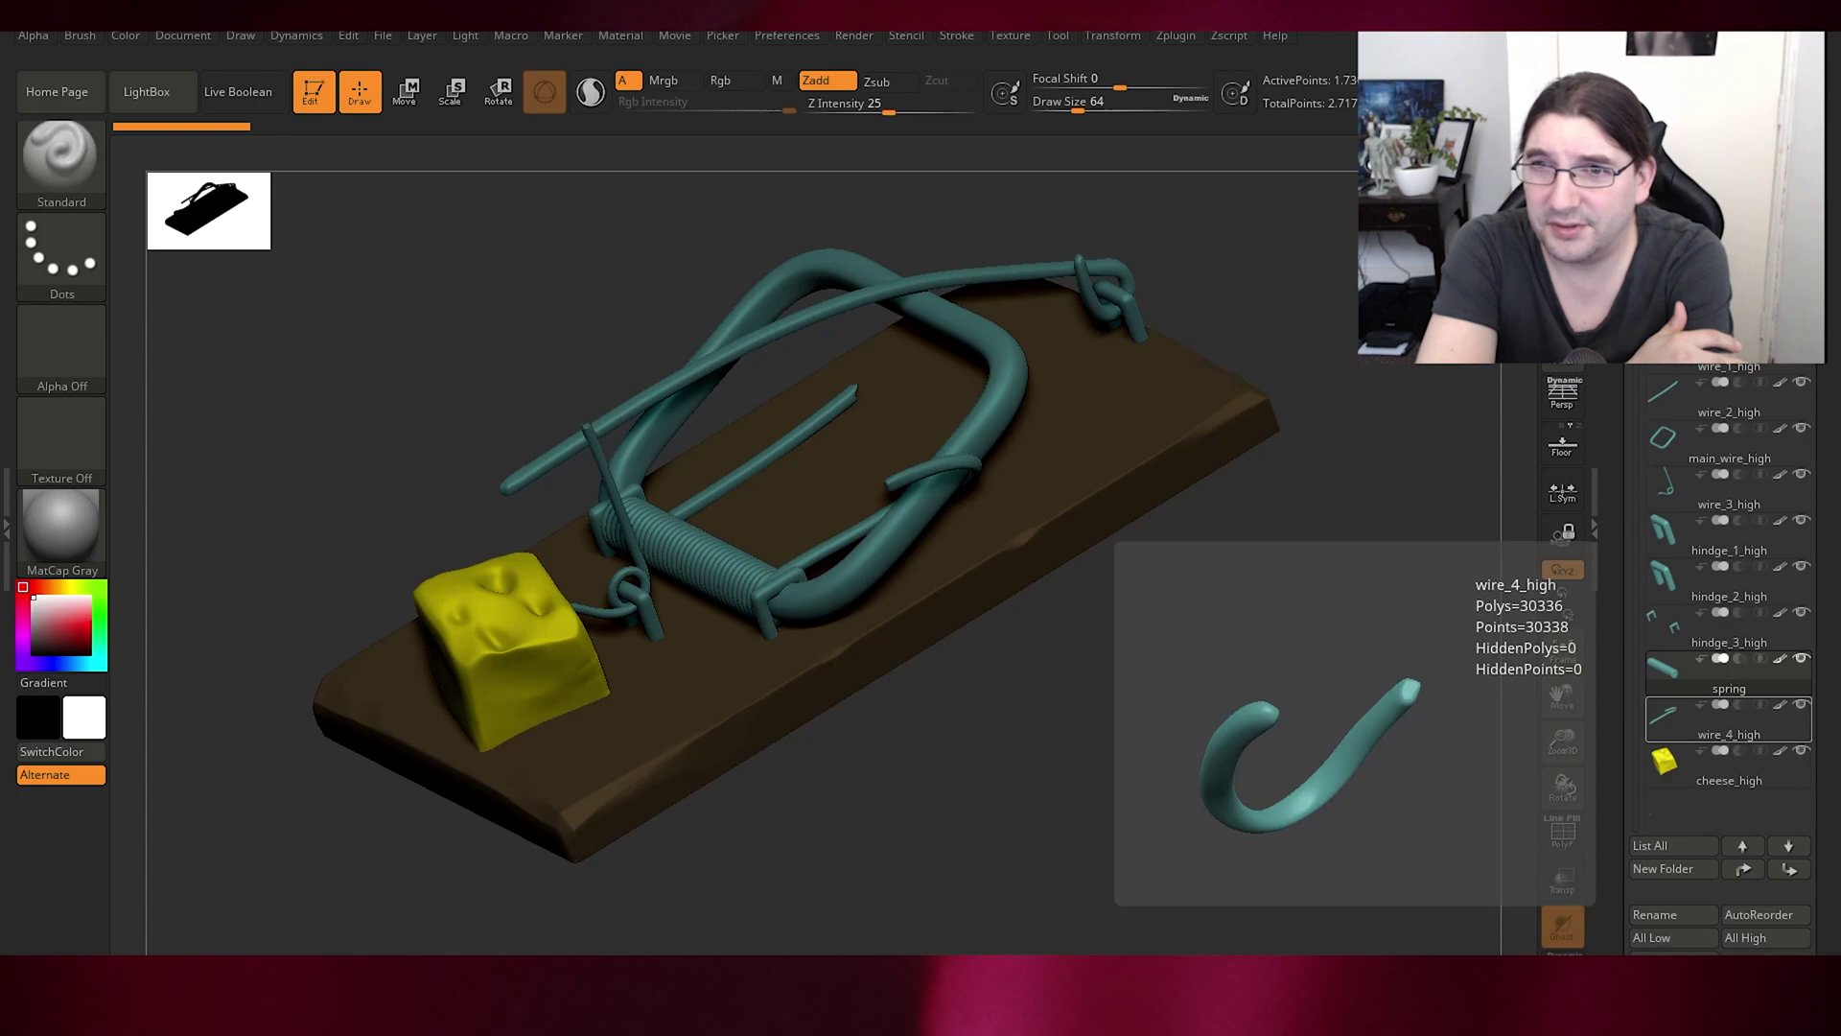
# - Switch to Maya and review the low-poly meshes one by one, from wood_low to wire_4_low
pyautogui.hotkey('alt', 'Tab')
pyautogui.click(141, 274)
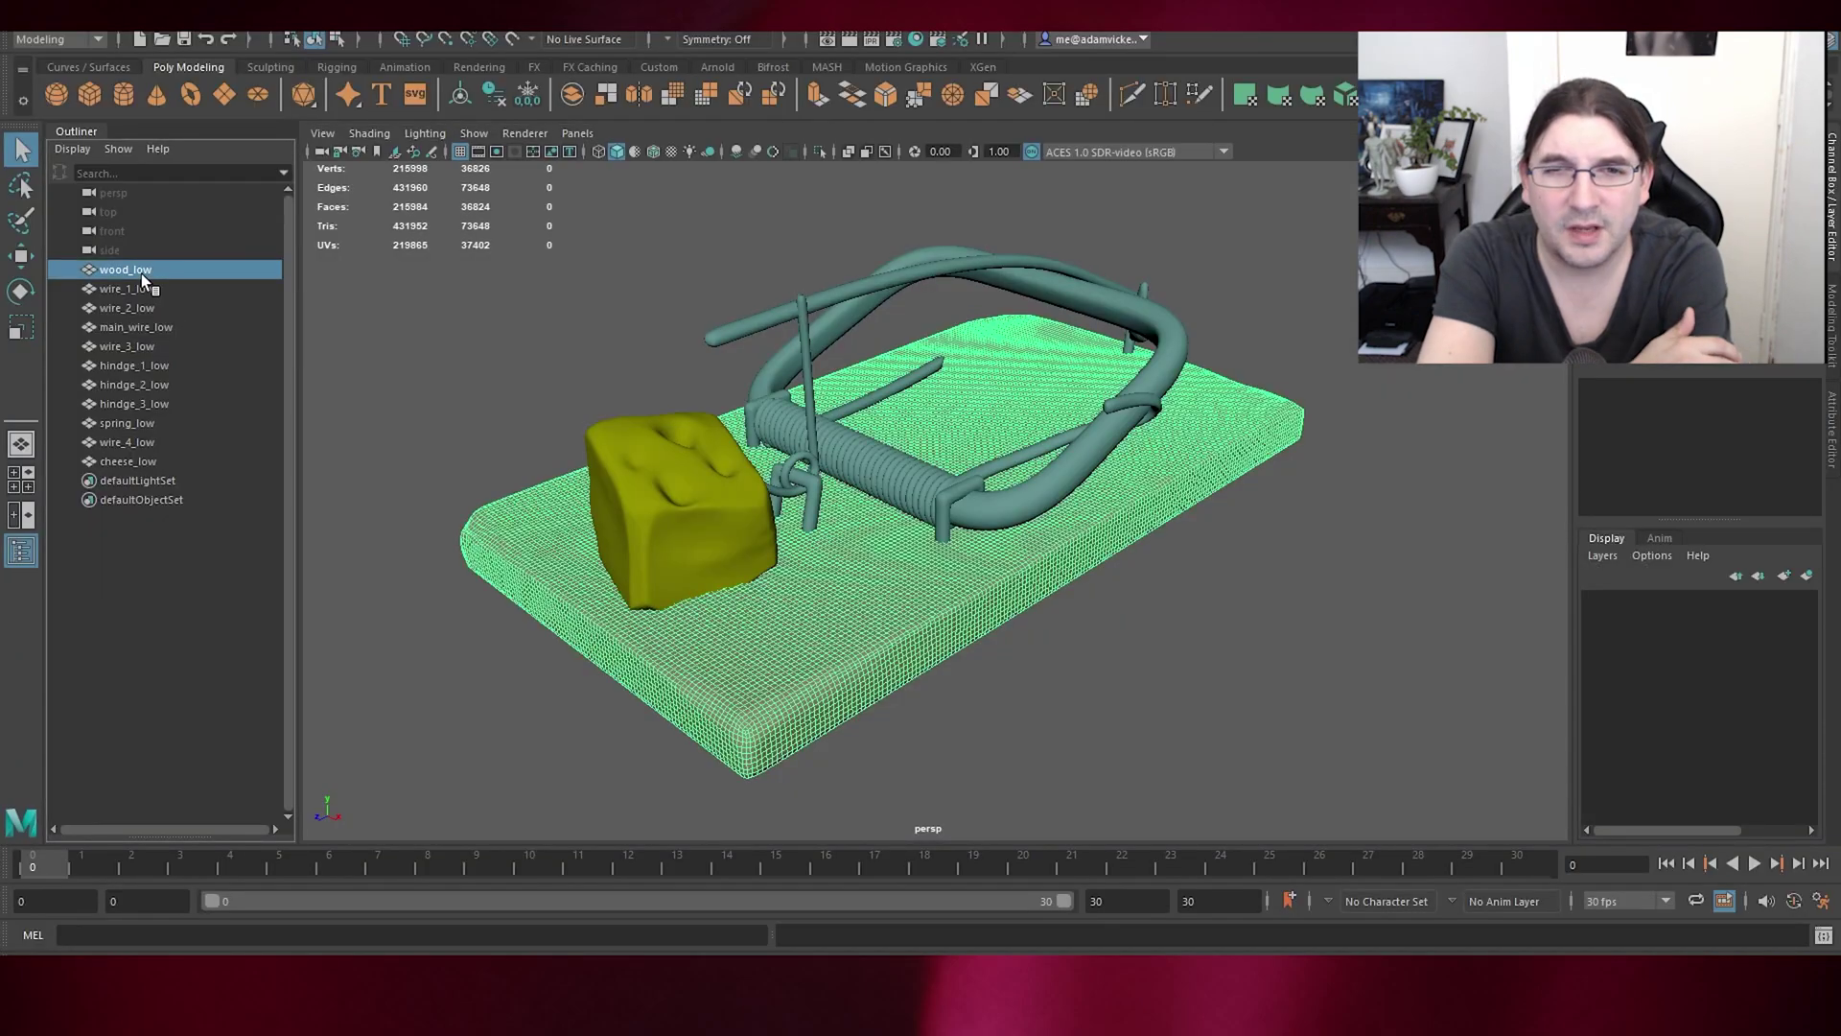
pyautogui.click(136, 289)
pyautogui.click(136, 308)
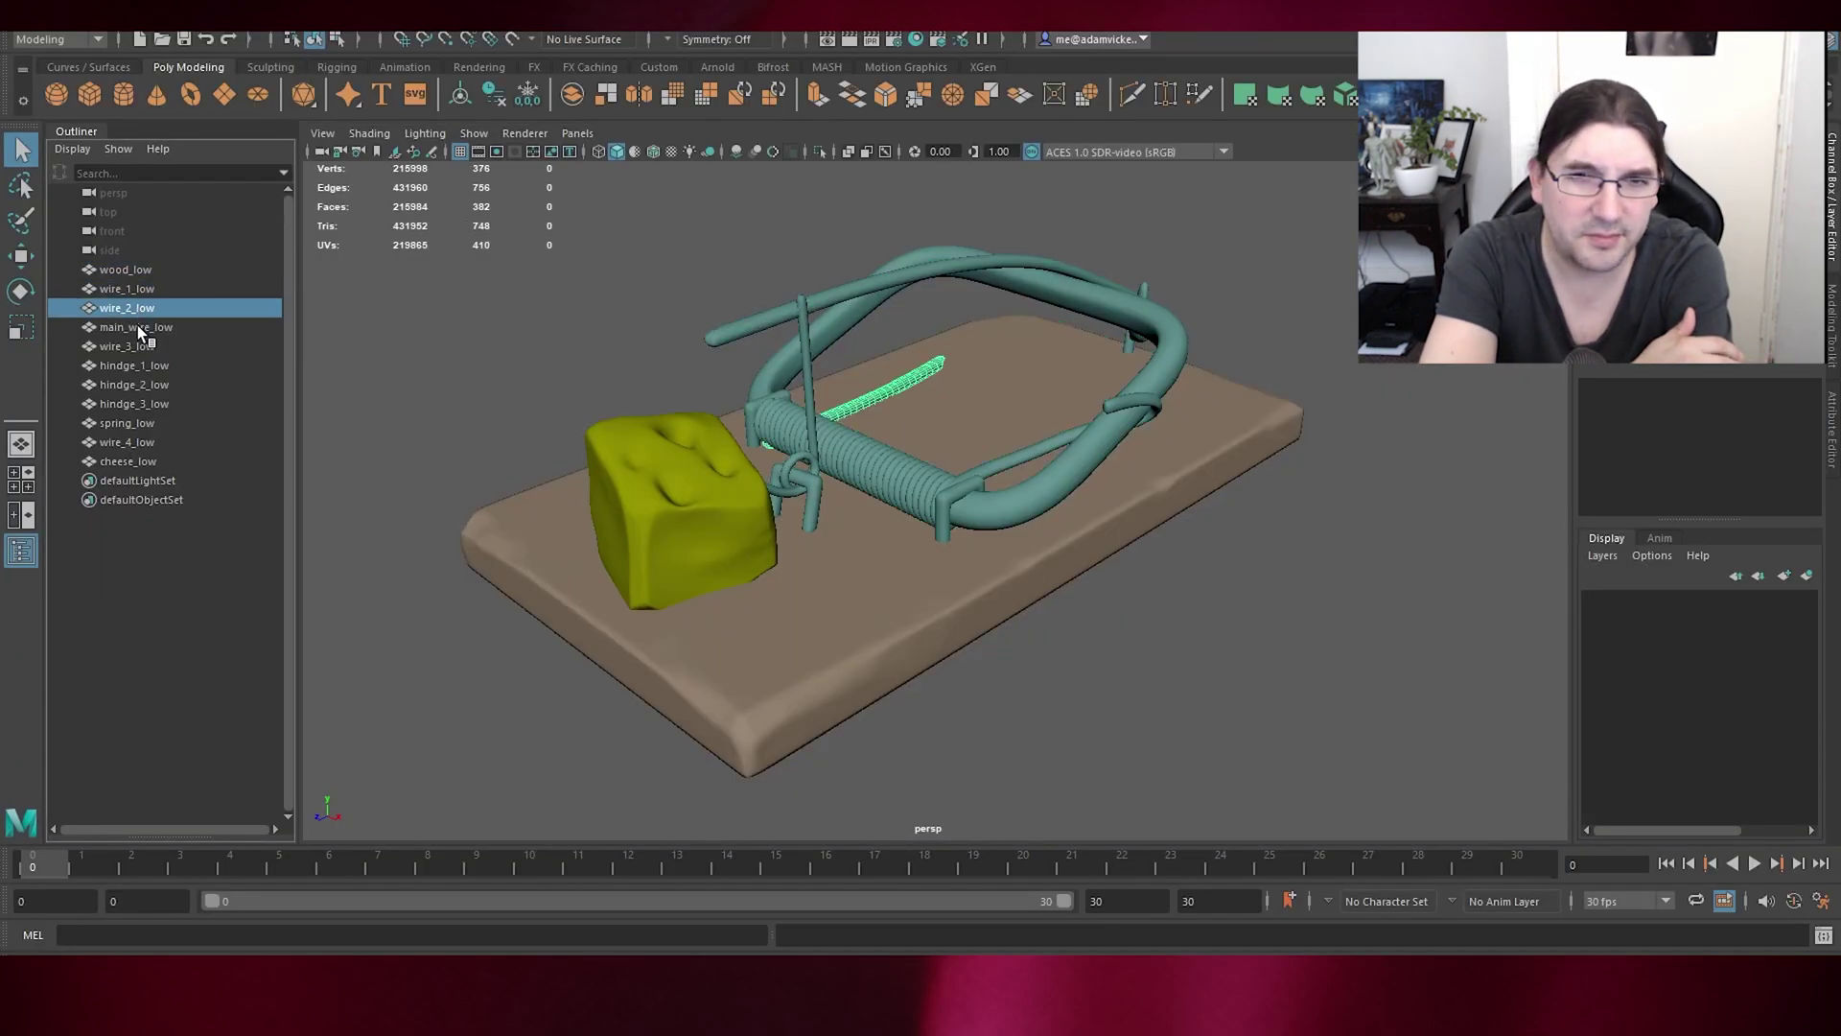
pyautogui.click(138, 328)
pyautogui.click(140, 347)
pyautogui.click(141, 366)
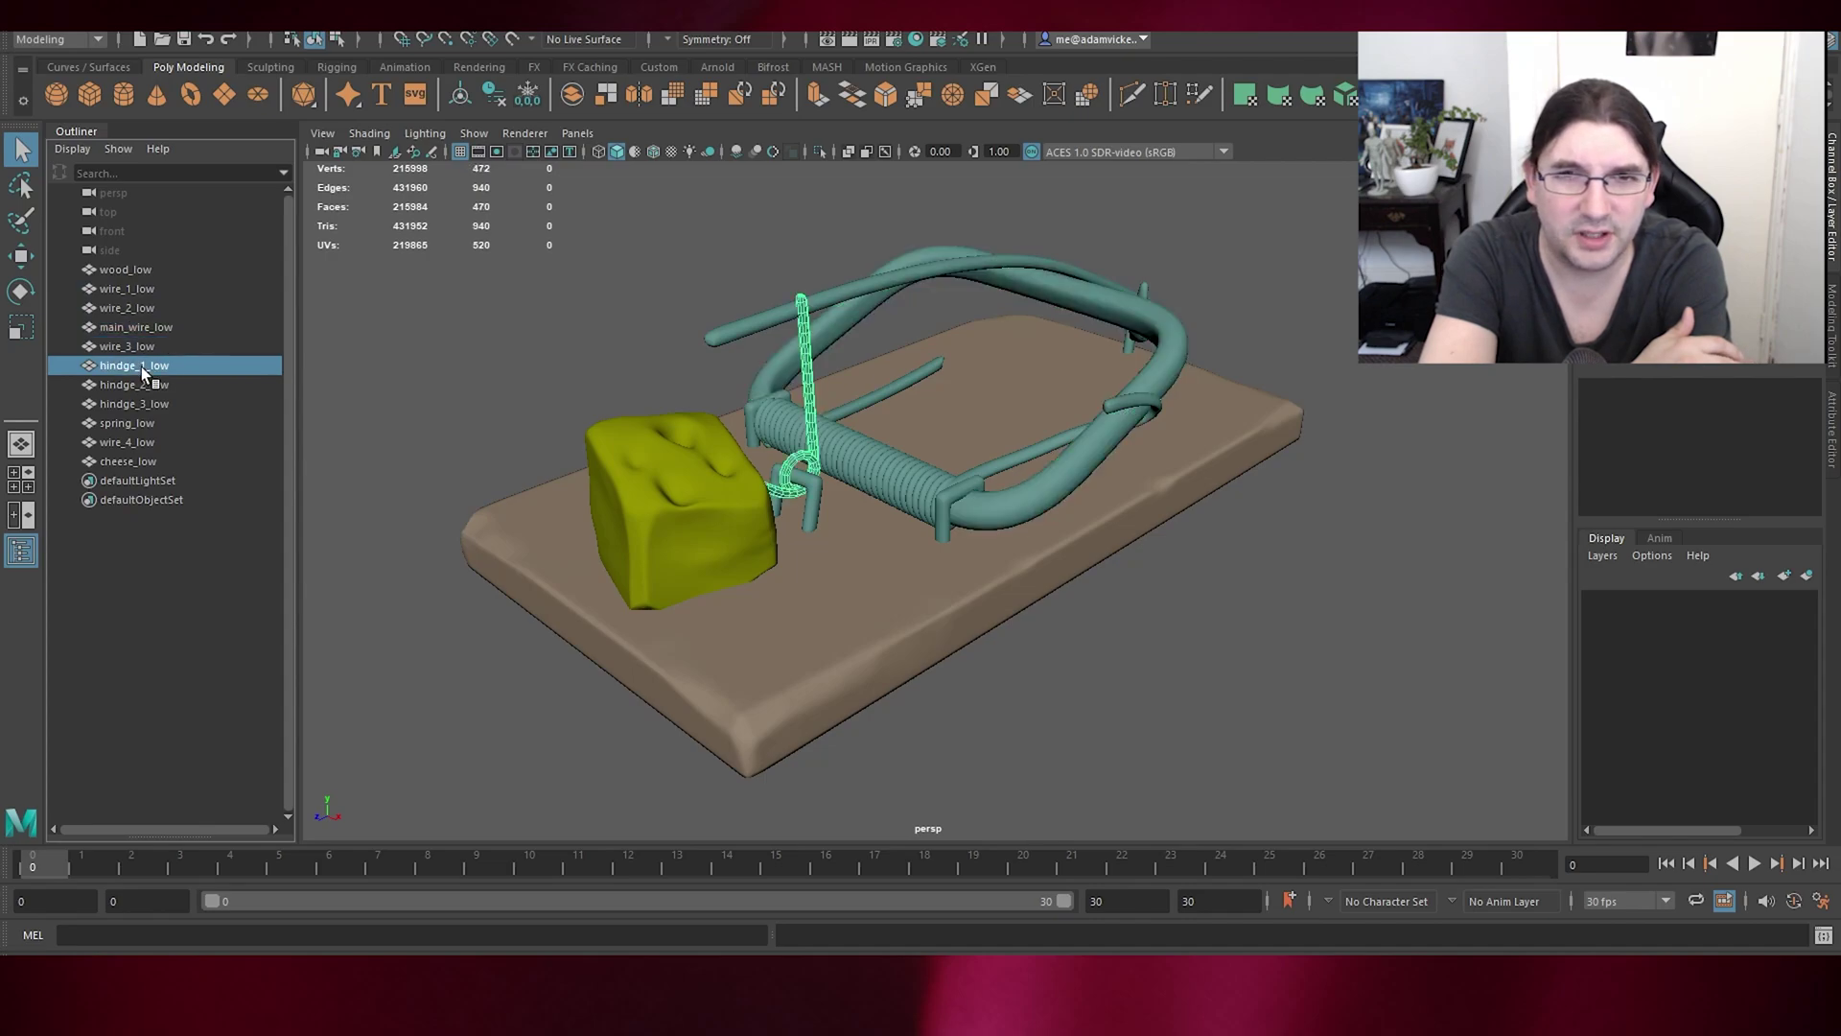
pyautogui.click(143, 386)
pyautogui.click(137, 406)
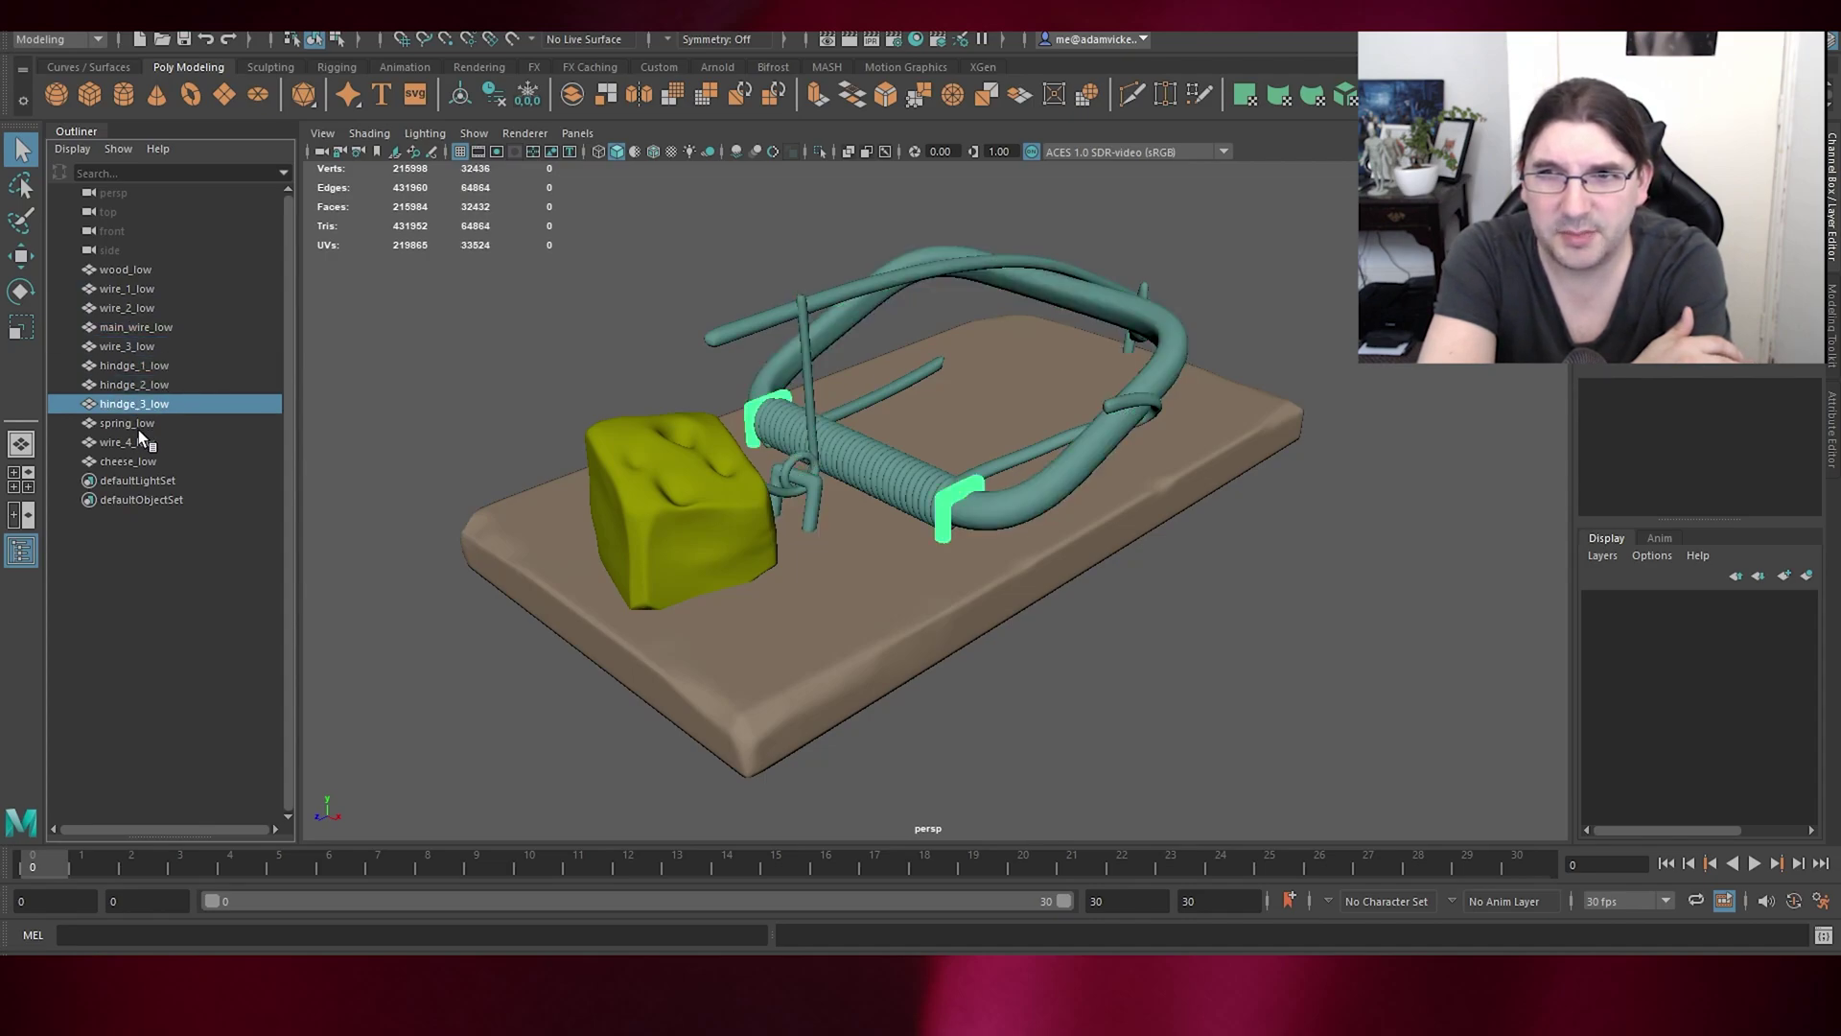
pyautogui.click(138, 429)
pyautogui.click(136, 445)
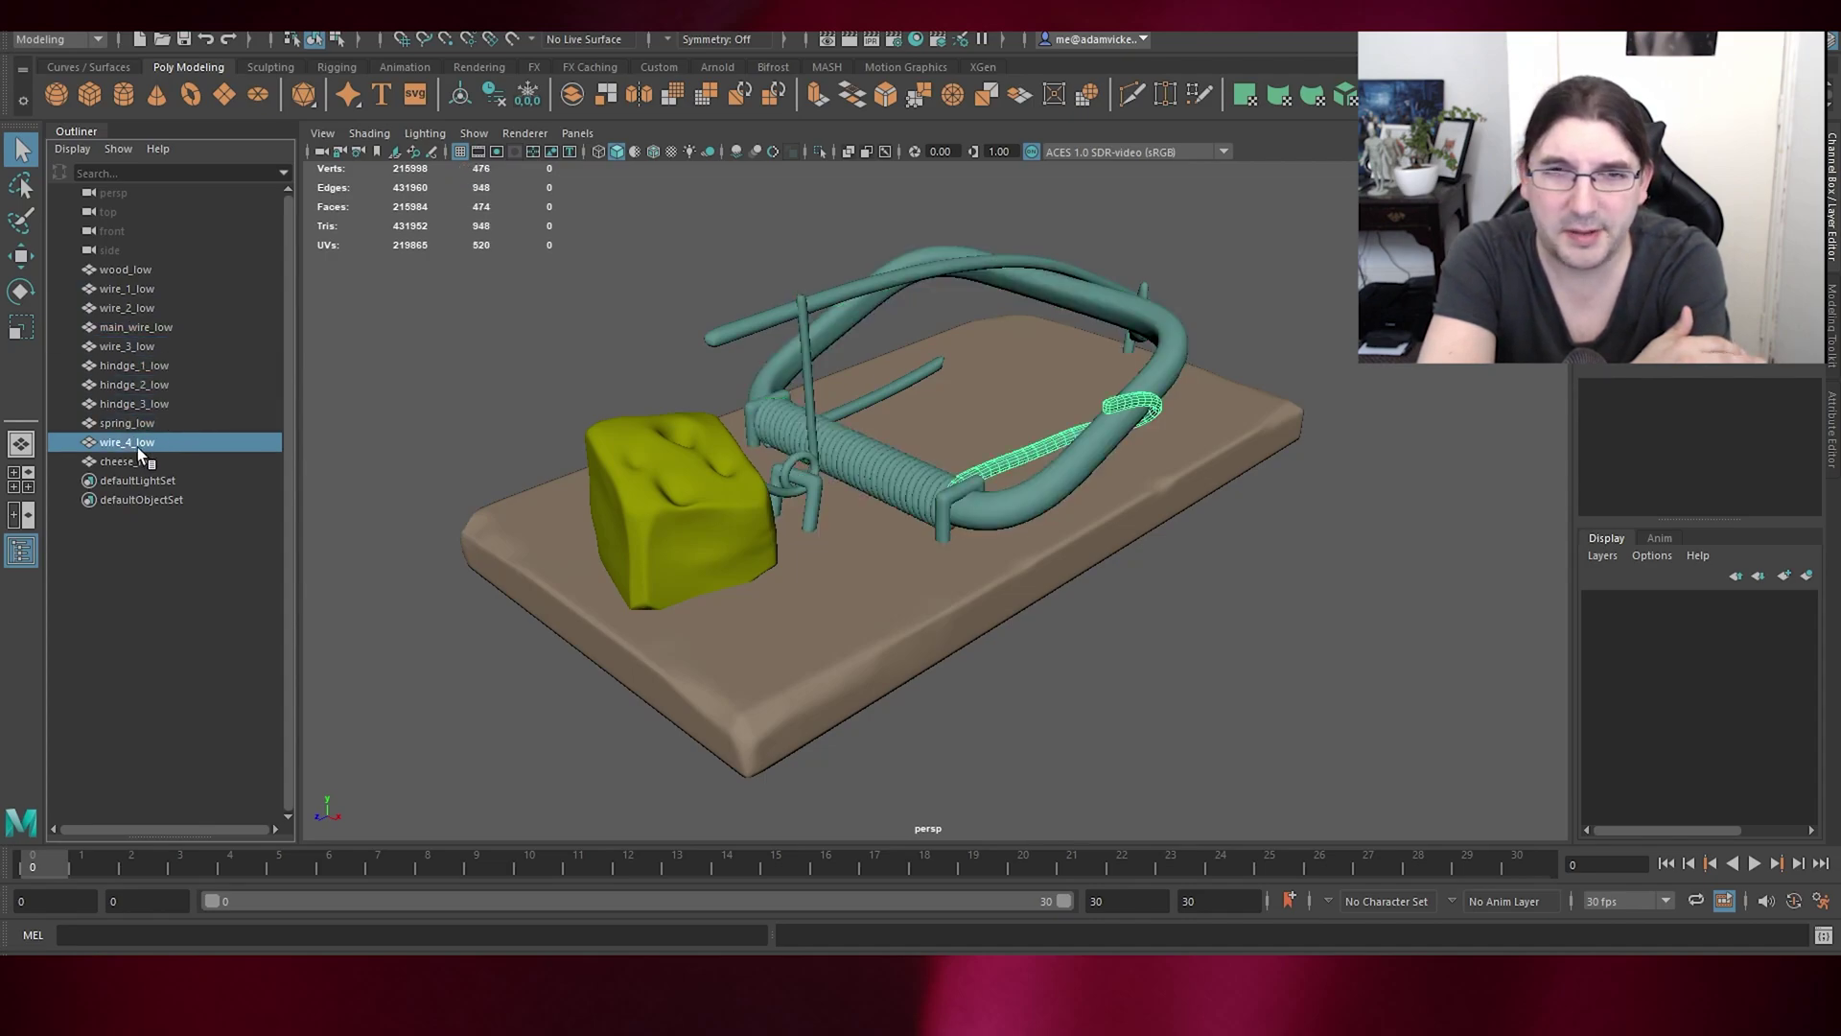
# - Examine the low-poly wires from several angles, including main_wire_low and wire_3_low
pyautogui.click(423, 413)
pyautogui.click(745, 458)
pyautogui.click(556, 399)
pyautogui.keyDown('alt'); pyautogui.moveTo(556, 399); pyautogui.dragTo(1105, 489); pyautogui.keyUp('alt')
pyautogui.click(1051, 497)
pyautogui.keyDown('alt'); pyautogui.moveTo(1104, 489); pyautogui.dragTo(1210, 422, button='right'); pyautogui.keyUp('alt')
pyautogui.keyDown('alt'); pyautogui.moveTo(1210, 422); pyautogui.dragTo(949, 344); pyautogui.keyUp('alt')
pyautogui.keyDown('alt'); pyautogui.moveTo(1212, 440); pyautogui.dragTo(1228, 584, button='right'); pyautogui.keyUp('alt')
pyautogui.keyDown('alt'); pyautogui.moveTo(1228, 584); pyautogui.dragTo(1294, 623); pyautogui.keyUp('alt')
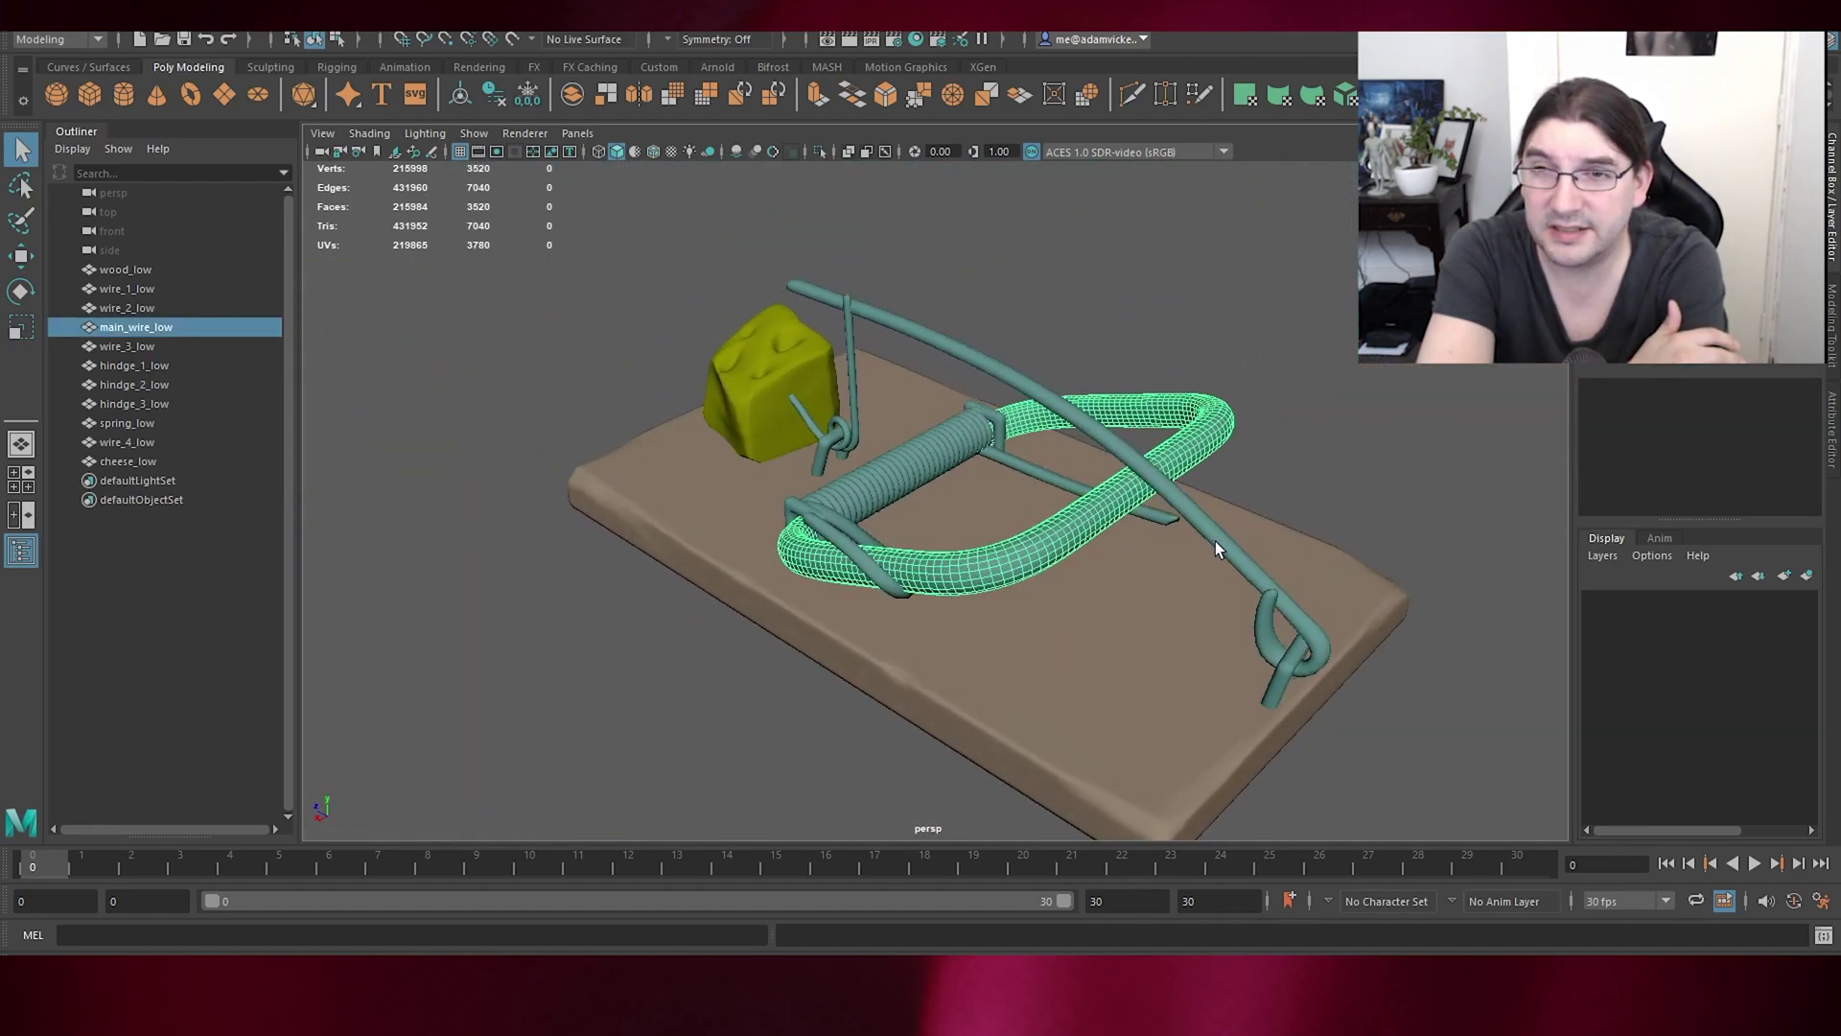
pyautogui.click(1215, 541)
pyautogui.keyDown('alt'); pyautogui.moveTo(1216, 541); pyautogui.dragTo(893, 475); pyautogui.keyUp('alt')
pyautogui.click(803, 469)
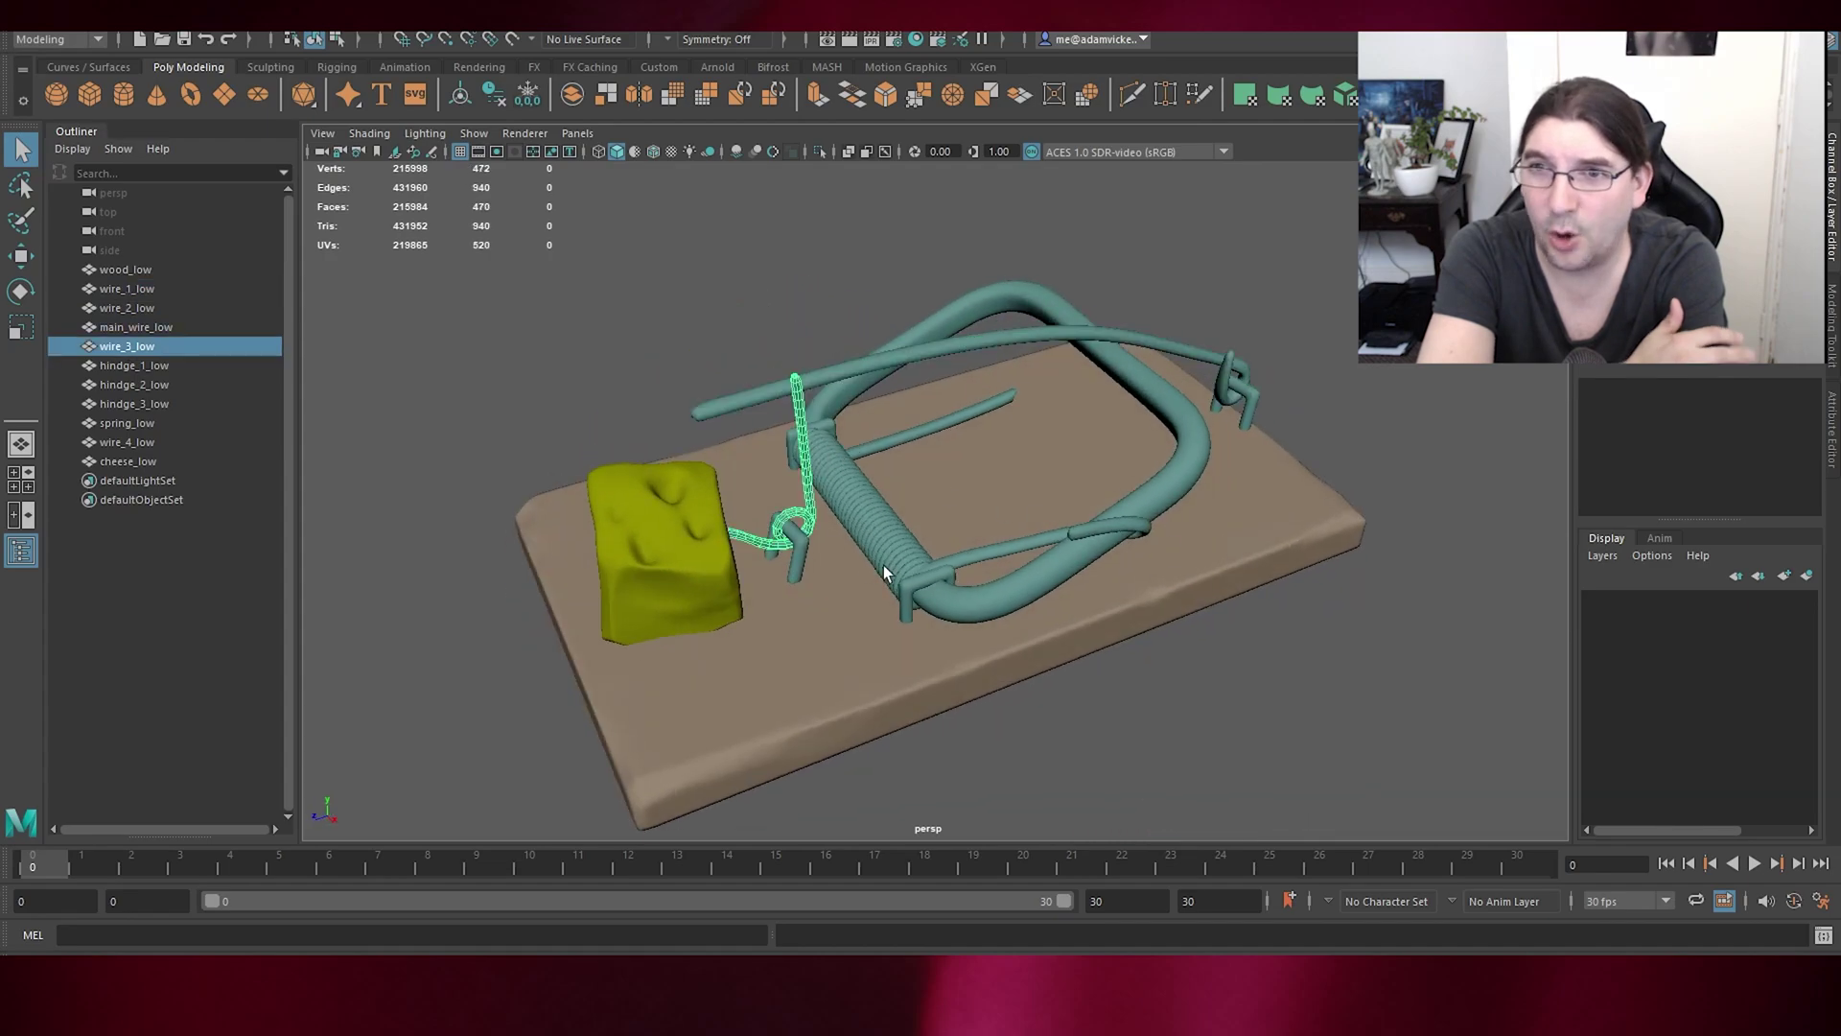
# - Inspect the low-poly mouse trap from all sides and check all meshes from wood_low to cheese_low together
pyautogui.moveTo(883, 568)
pyautogui.keyDown('alt'); pyautogui.mouseDown()
pyautogui.moveTo(925, 510)
pyautogui.moveTo(903, 548)
pyautogui.mouseUp(); pyautogui.keyUp('alt')
pyautogui.click(721, 560)
pyautogui.keyDown('alt'); pyautogui.moveTo(721, 560); pyautogui.dragTo(1633, 675); pyautogui.keyUp('alt')
pyautogui.click(971, 664)
pyautogui.keyDown('alt'); pyautogui.moveTo(997, 576); pyautogui.dragTo(864, 435); pyautogui.keyUp('alt')
pyautogui.click(637, 353)
pyautogui.keyDown('alt'); pyautogui.moveTo(637, 353); pyautogui.dragTo(565, 277, button='right'); pyautogui.keyUp('alt')
pyautogui.moveTo(566, 277); pyautogui.dragTo(911, 499)
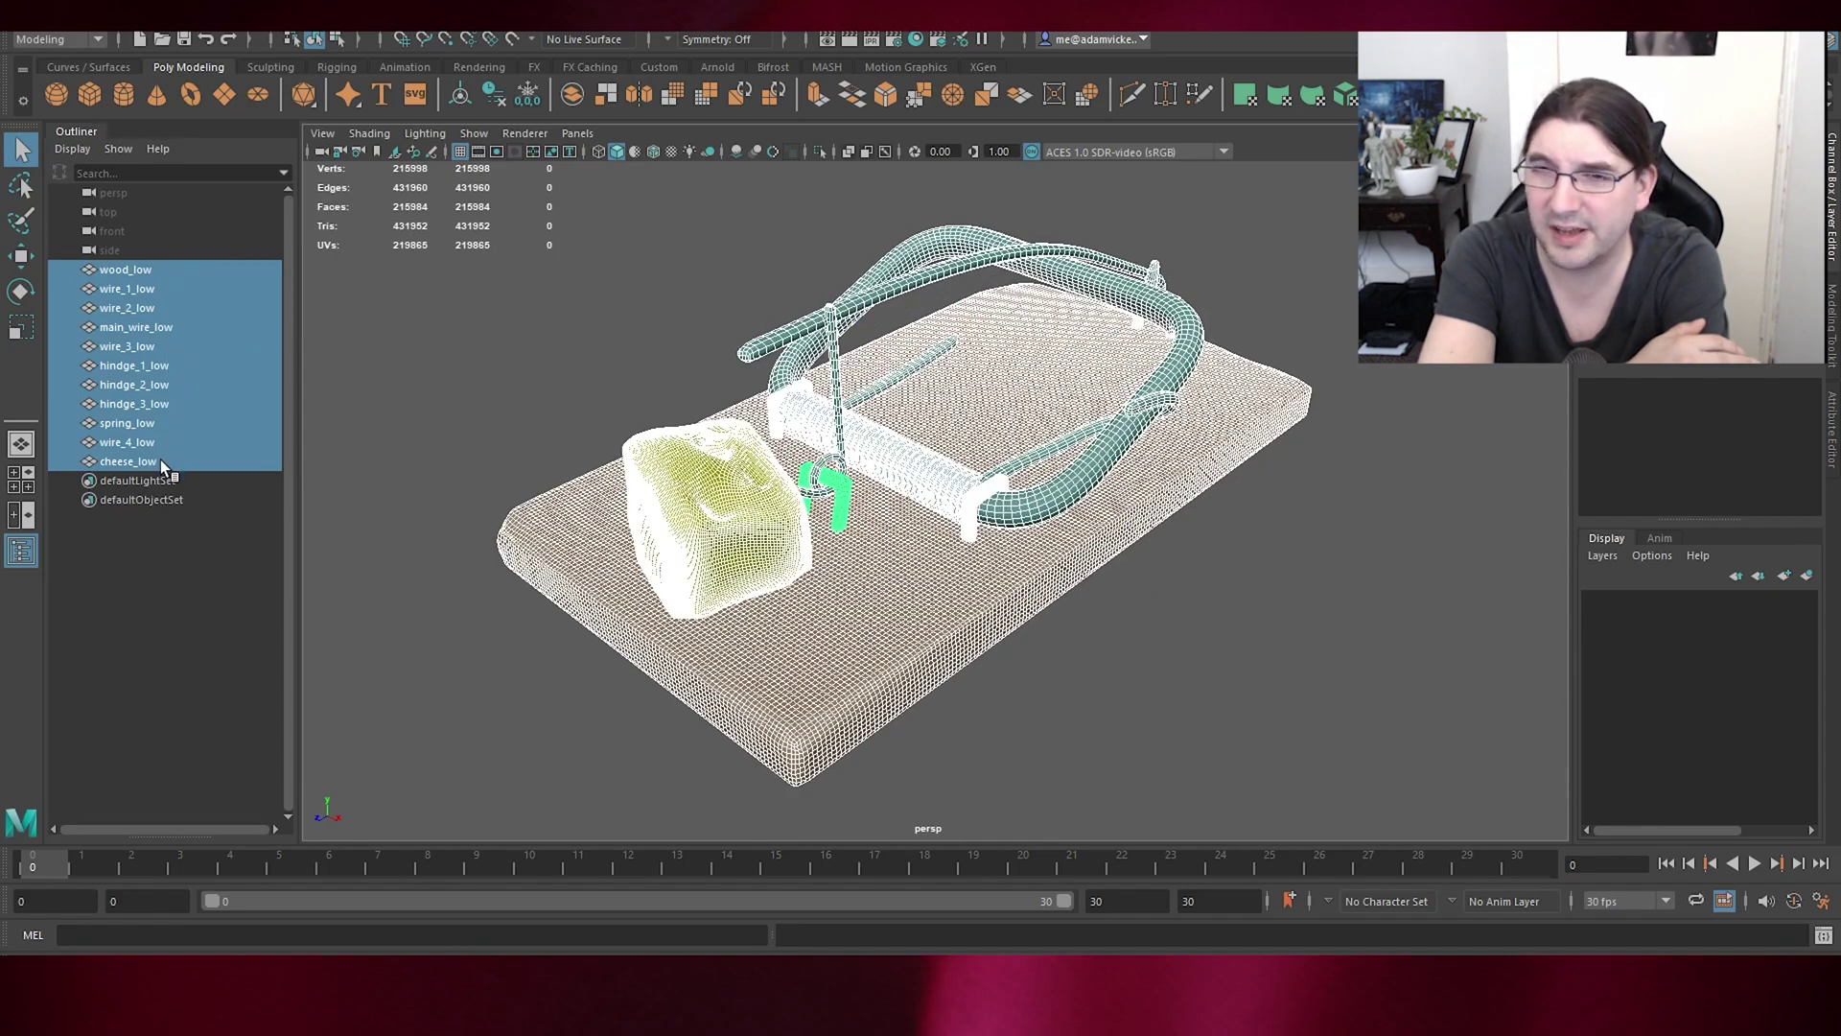
pyautogui.click(573, 422)
# - Review the material attributes assigned to the low-poly cheese and main wire meshes
pyautogui.click(734, 520)
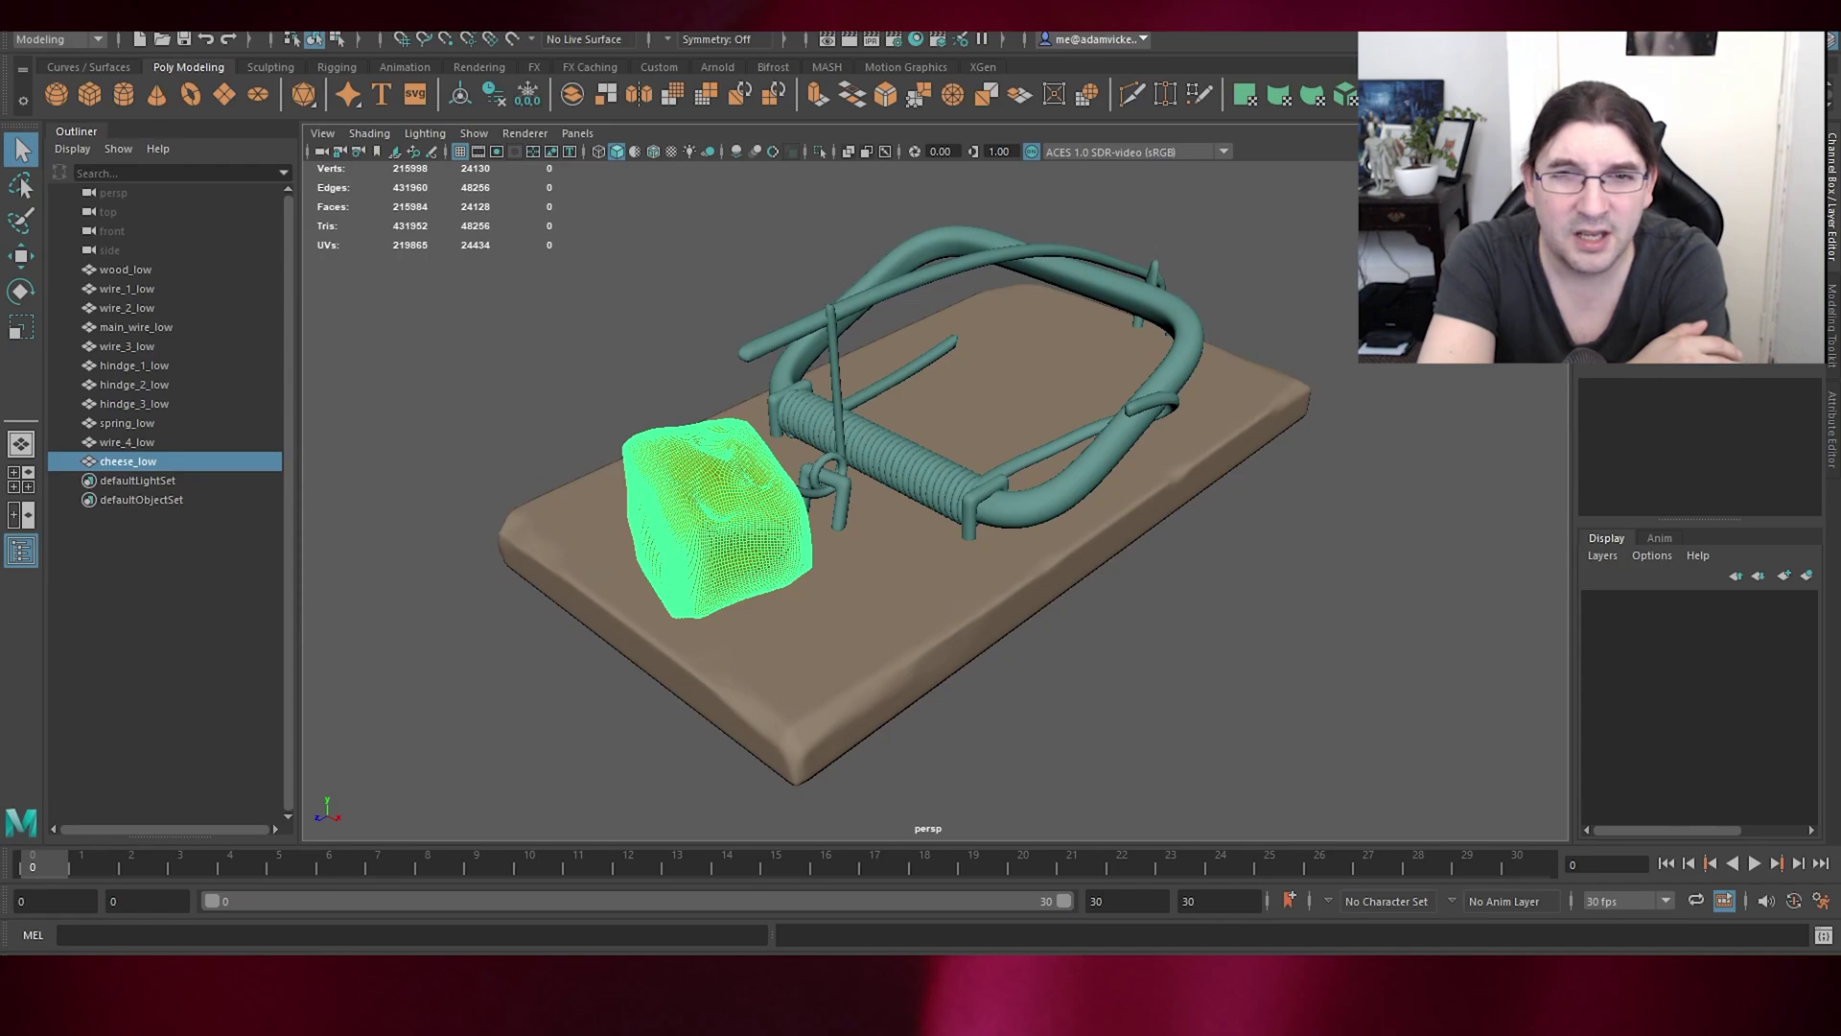
pyautogui.click(1832, 326)
pyautogui.click(1831, 429)
pyautogui.click(1658, 170)
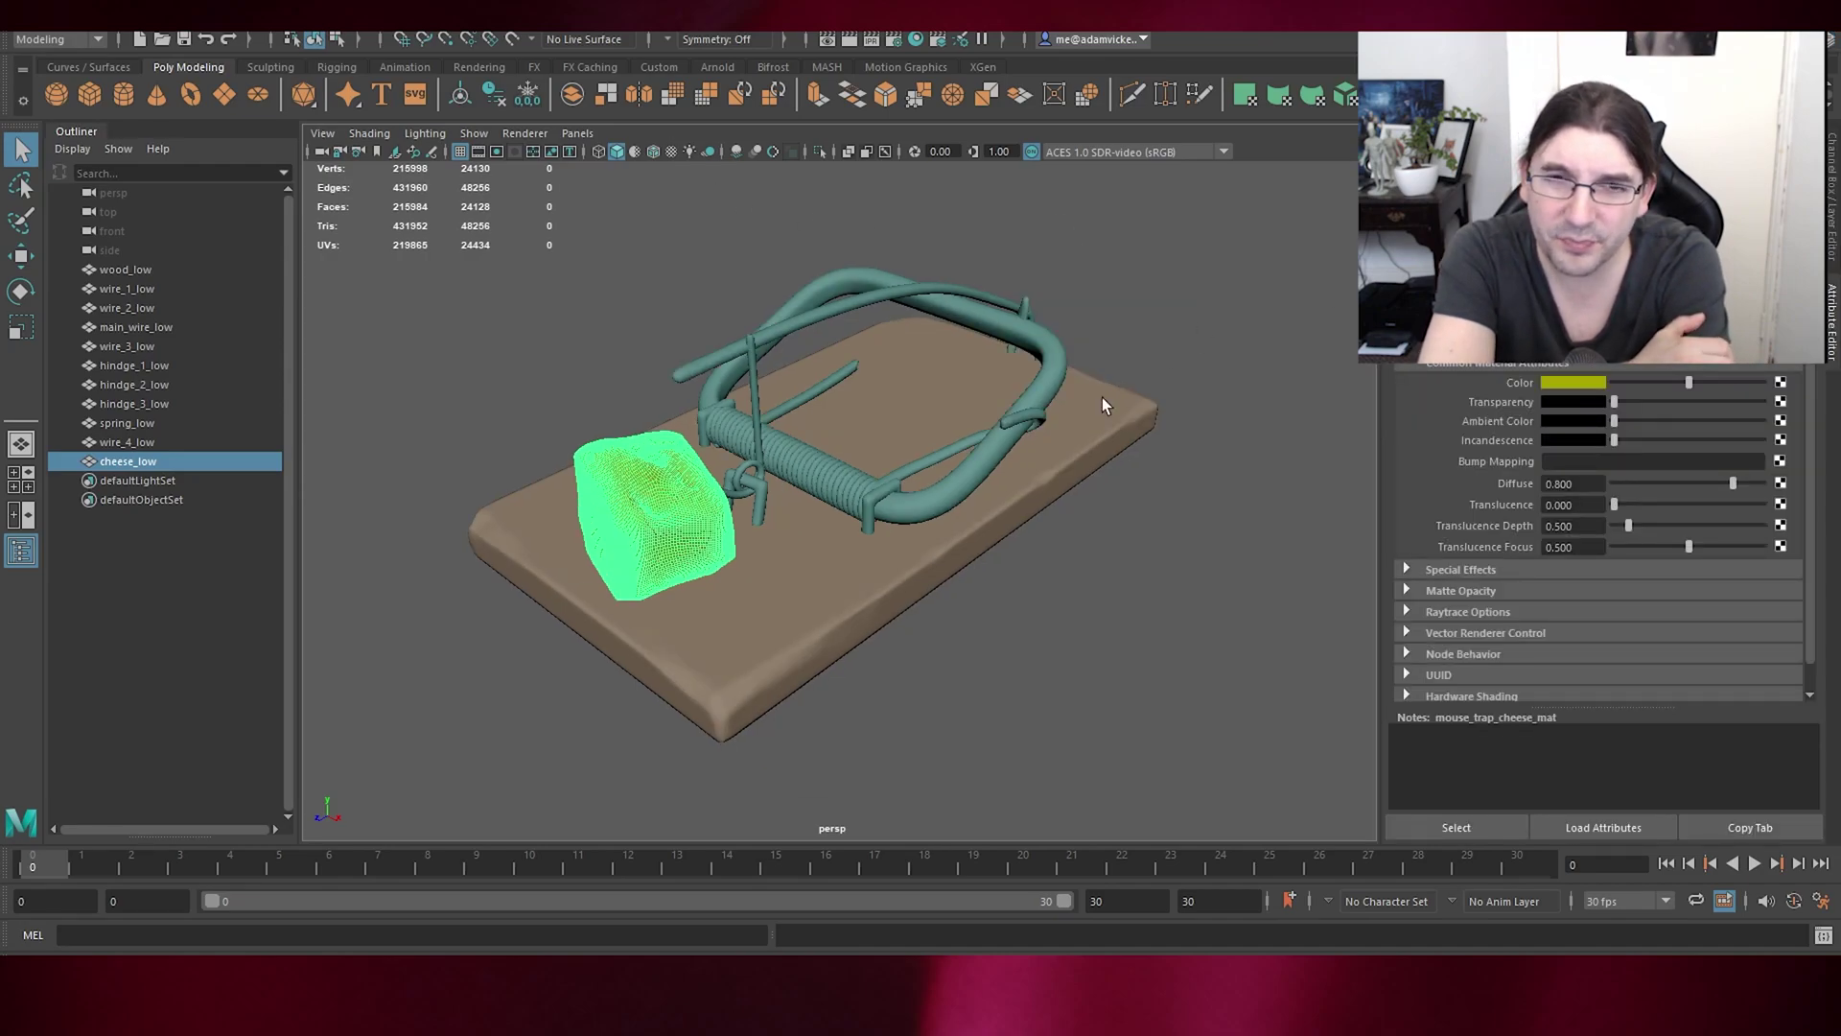
pyautogui.click(987, 455)
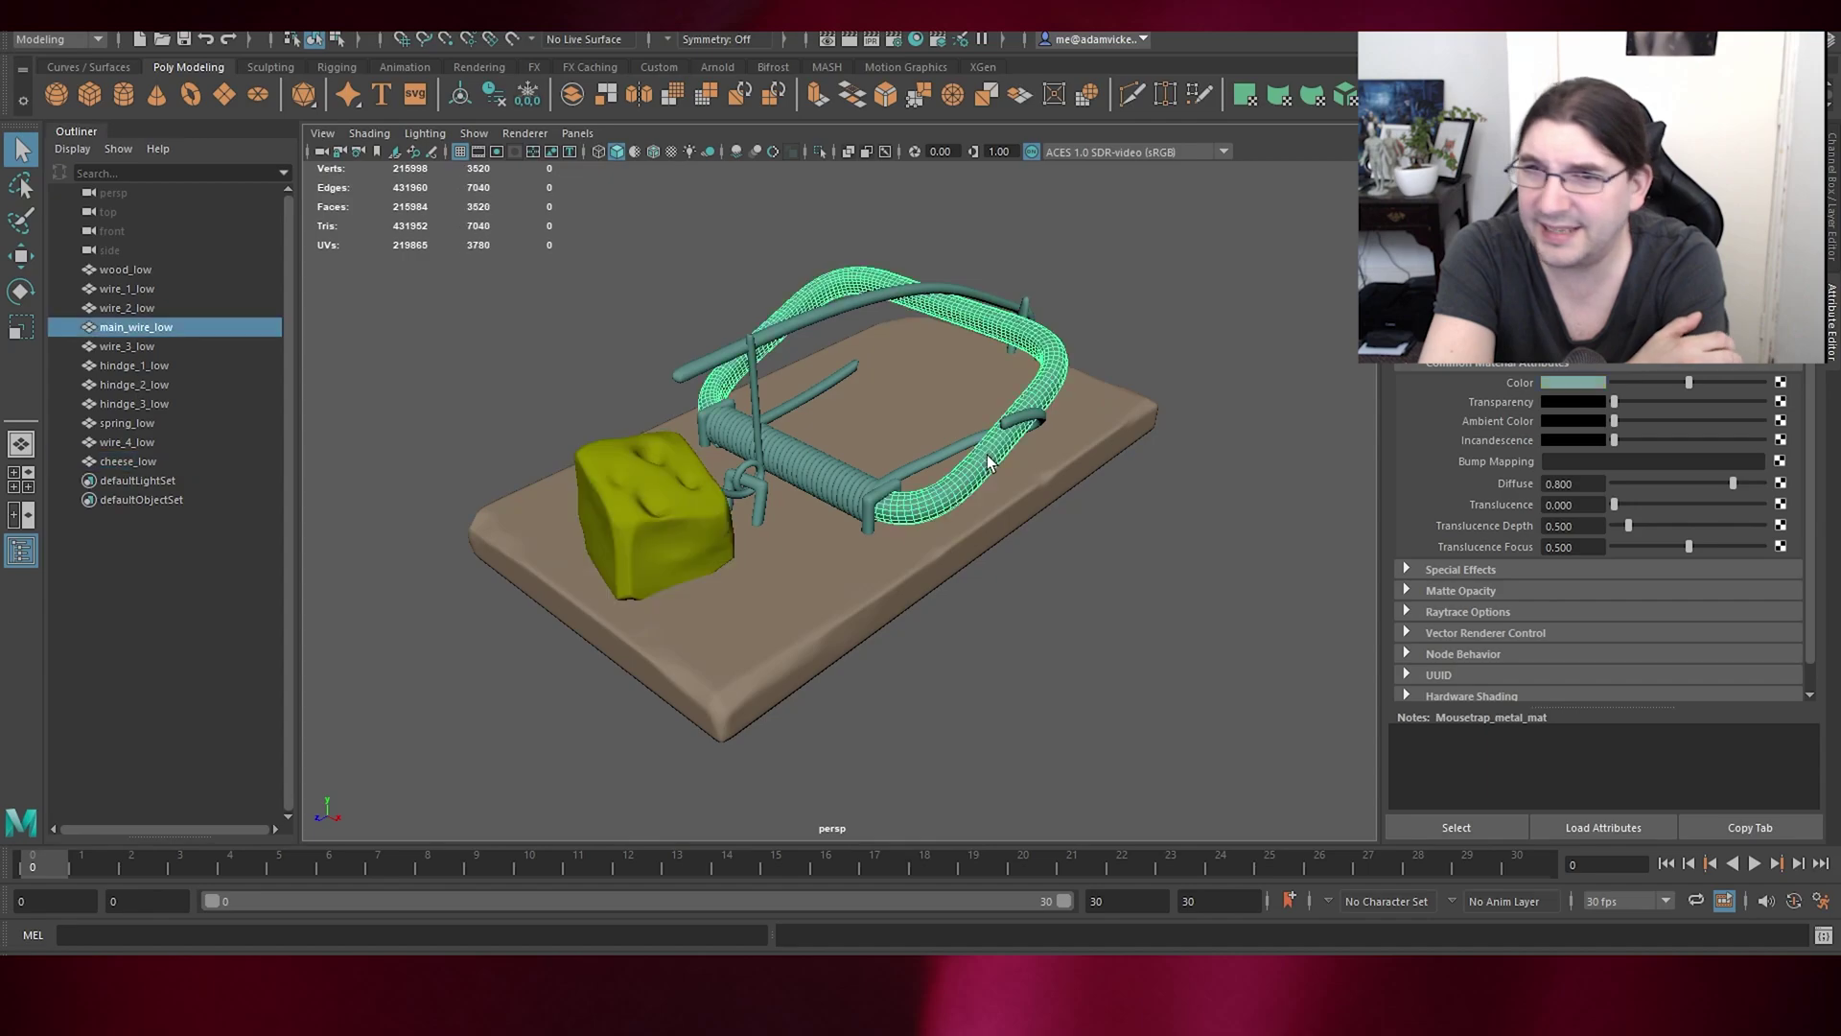
pyautogui.click(1064, 476)
pyautogui.click(1091, 665)
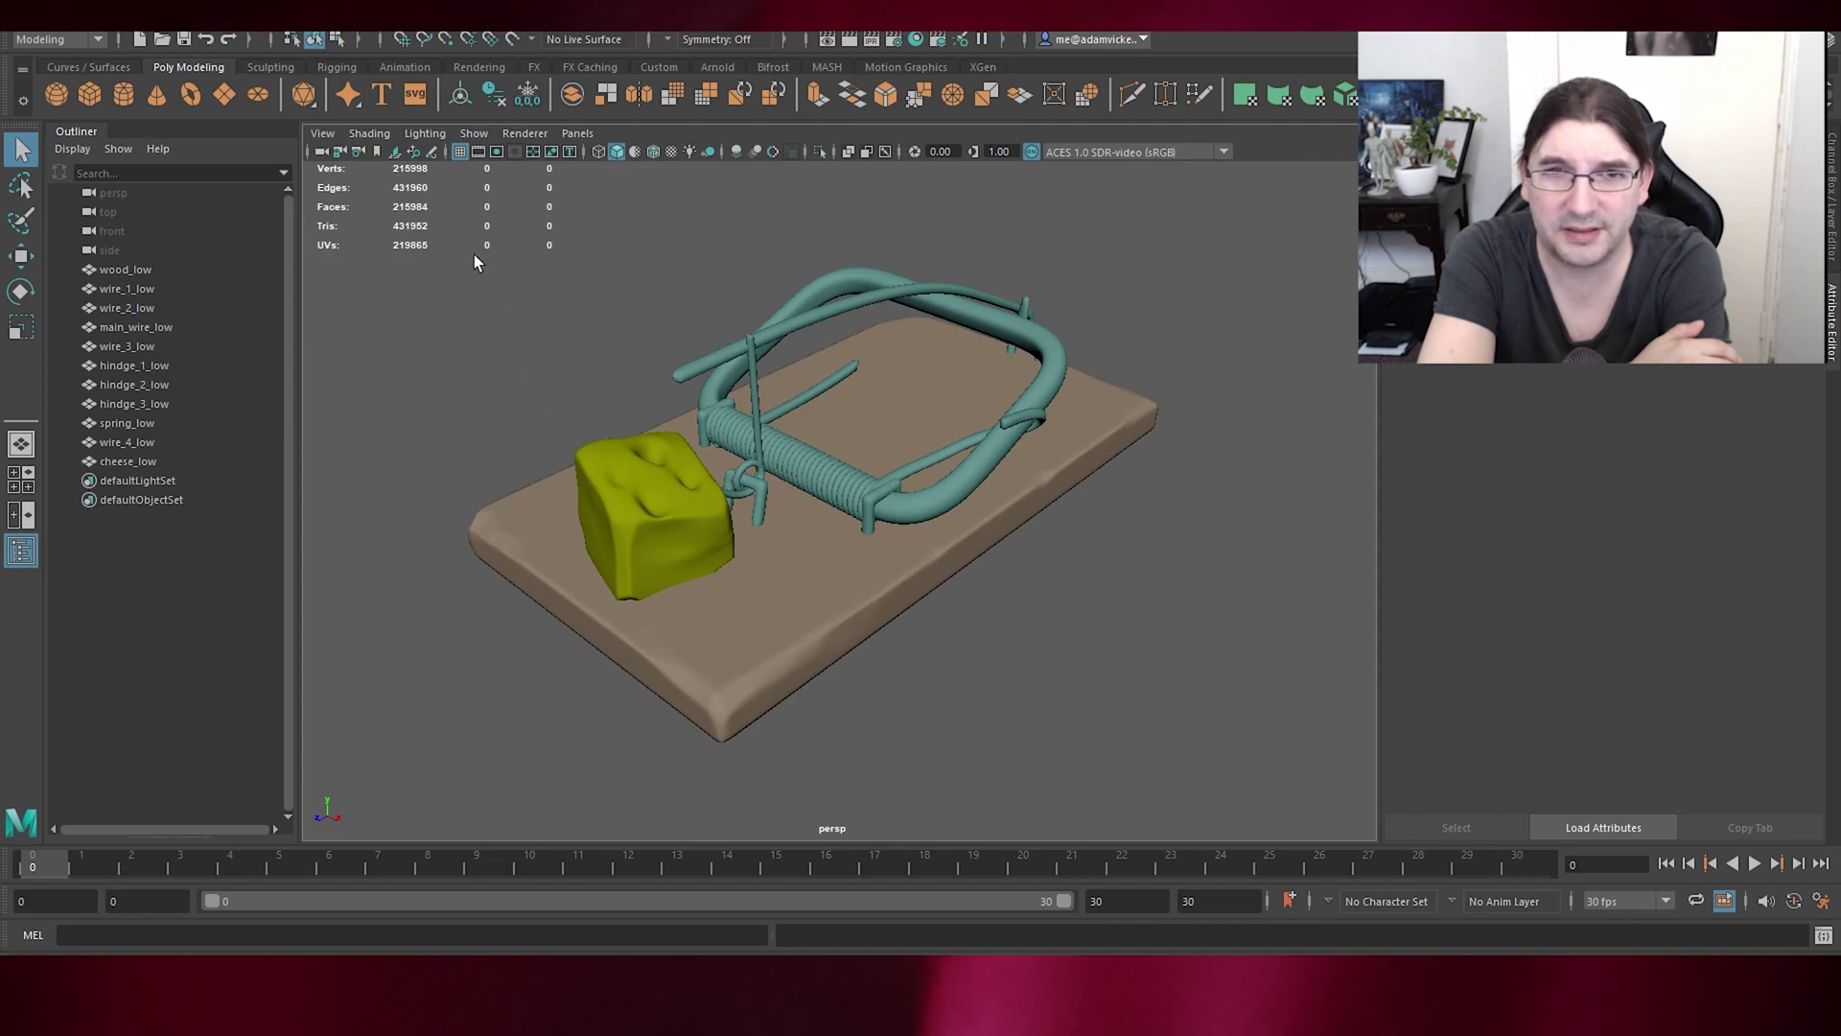
# - Inspect the cheese_low mesh by selecting all its vertices and all its edges
pyautogui.moveTo(1141, 801); pyautogui.dragTo(1296, 801)
pyautogui.click(637, 520)
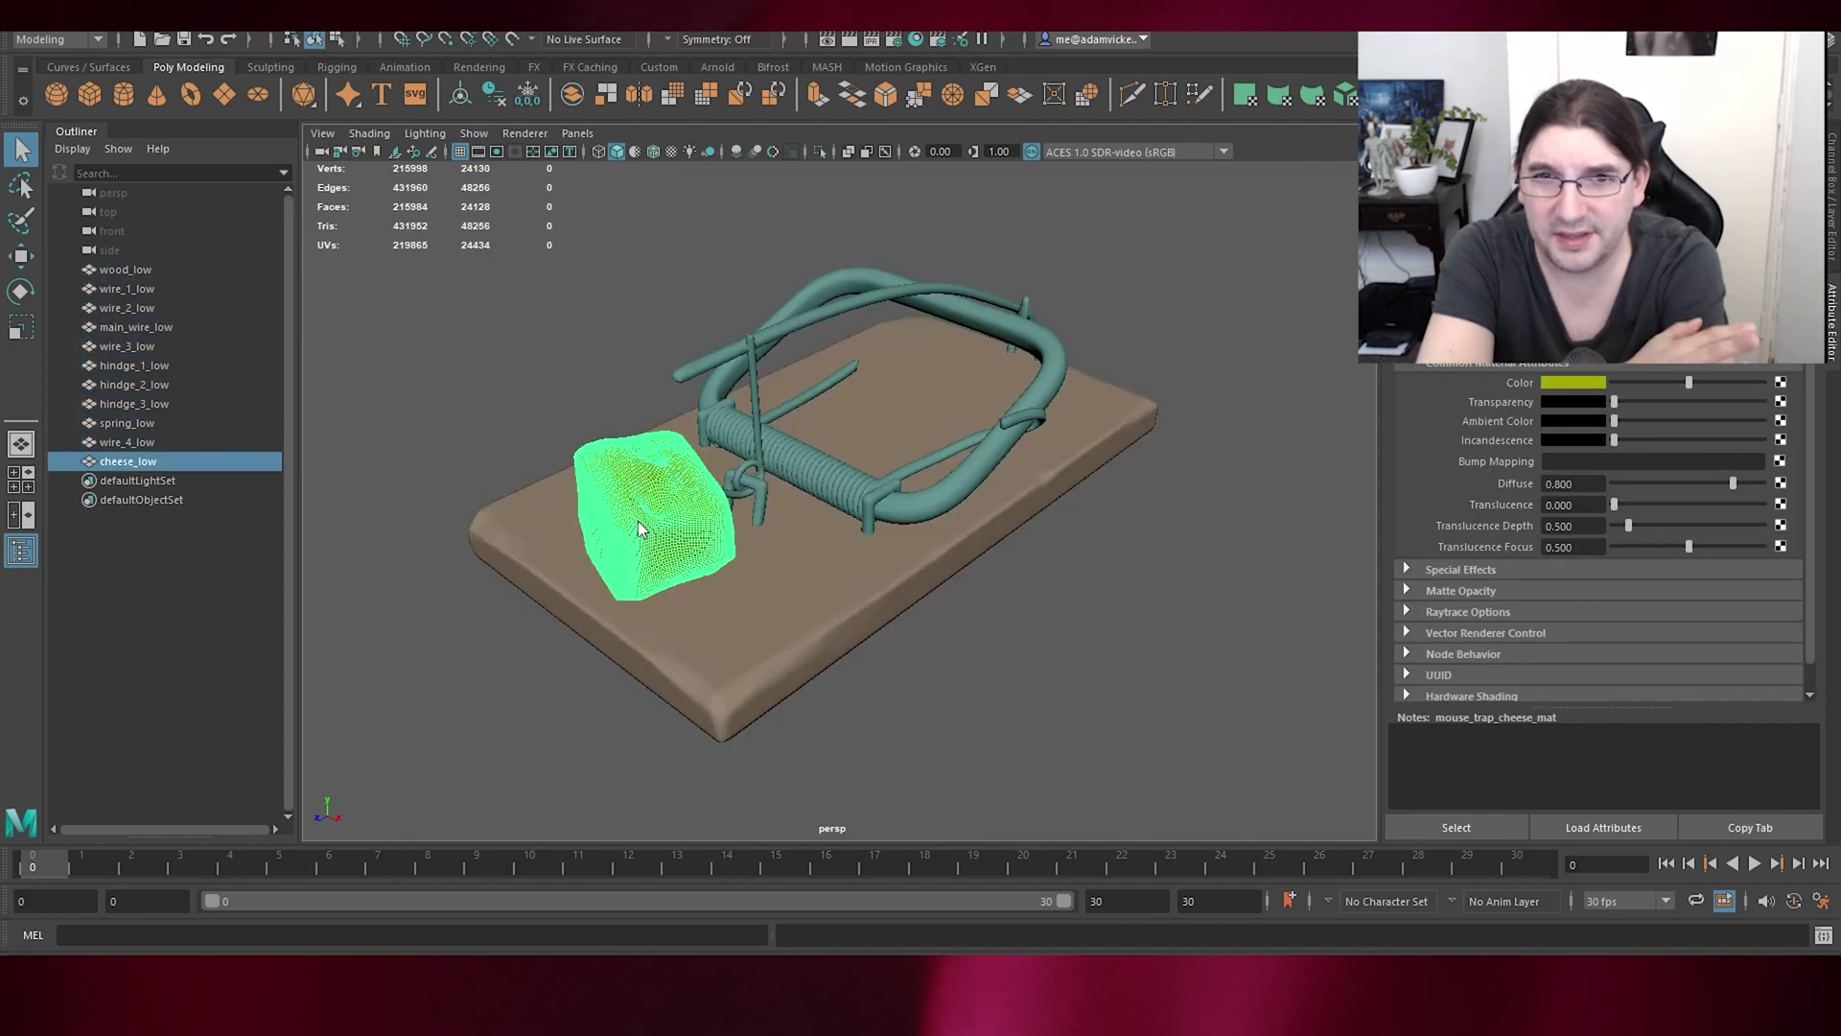
pyautogui.press('F9')
pyautogui.moveTo(497, 349); pyautogui.dragTo(810, 658)
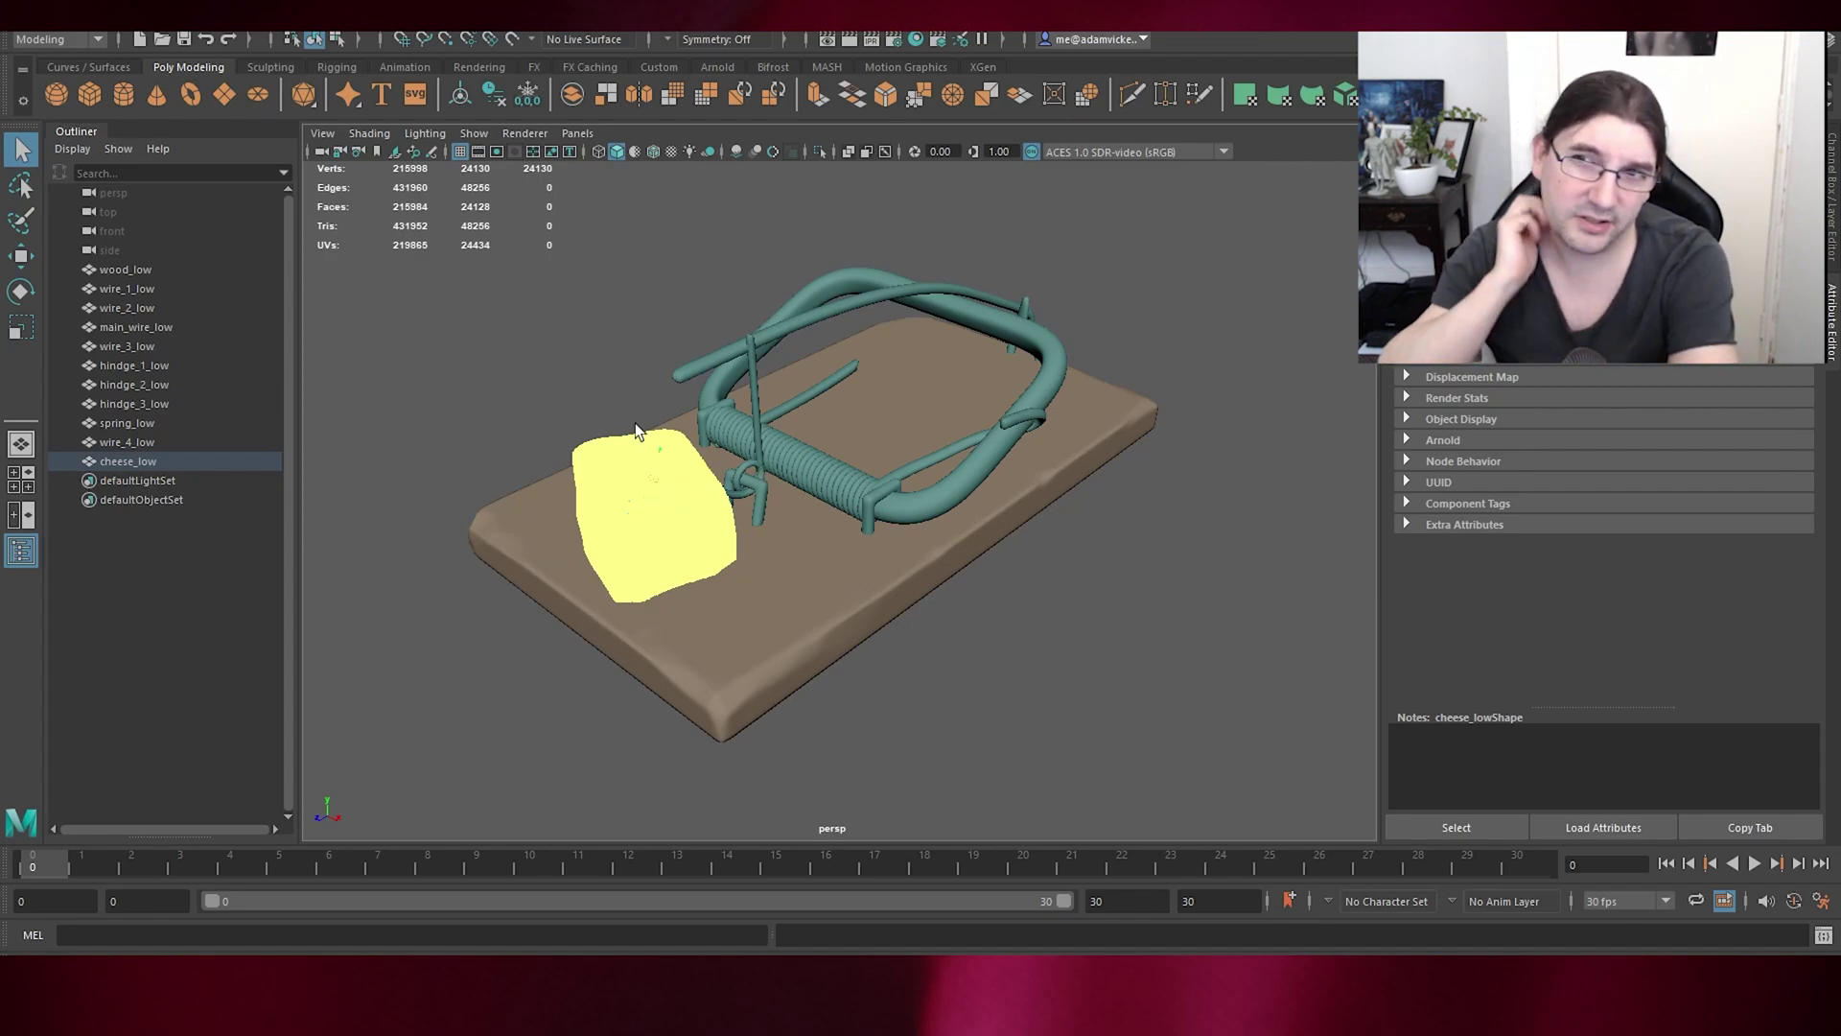
pyautogui.moveTo(635, 422); pyautogui.dragTo(618, 297, button='right')
pyautogui.press('F10')
pyautogui.moveTo(489, 273); pyautogui.dragTo(900, 723)
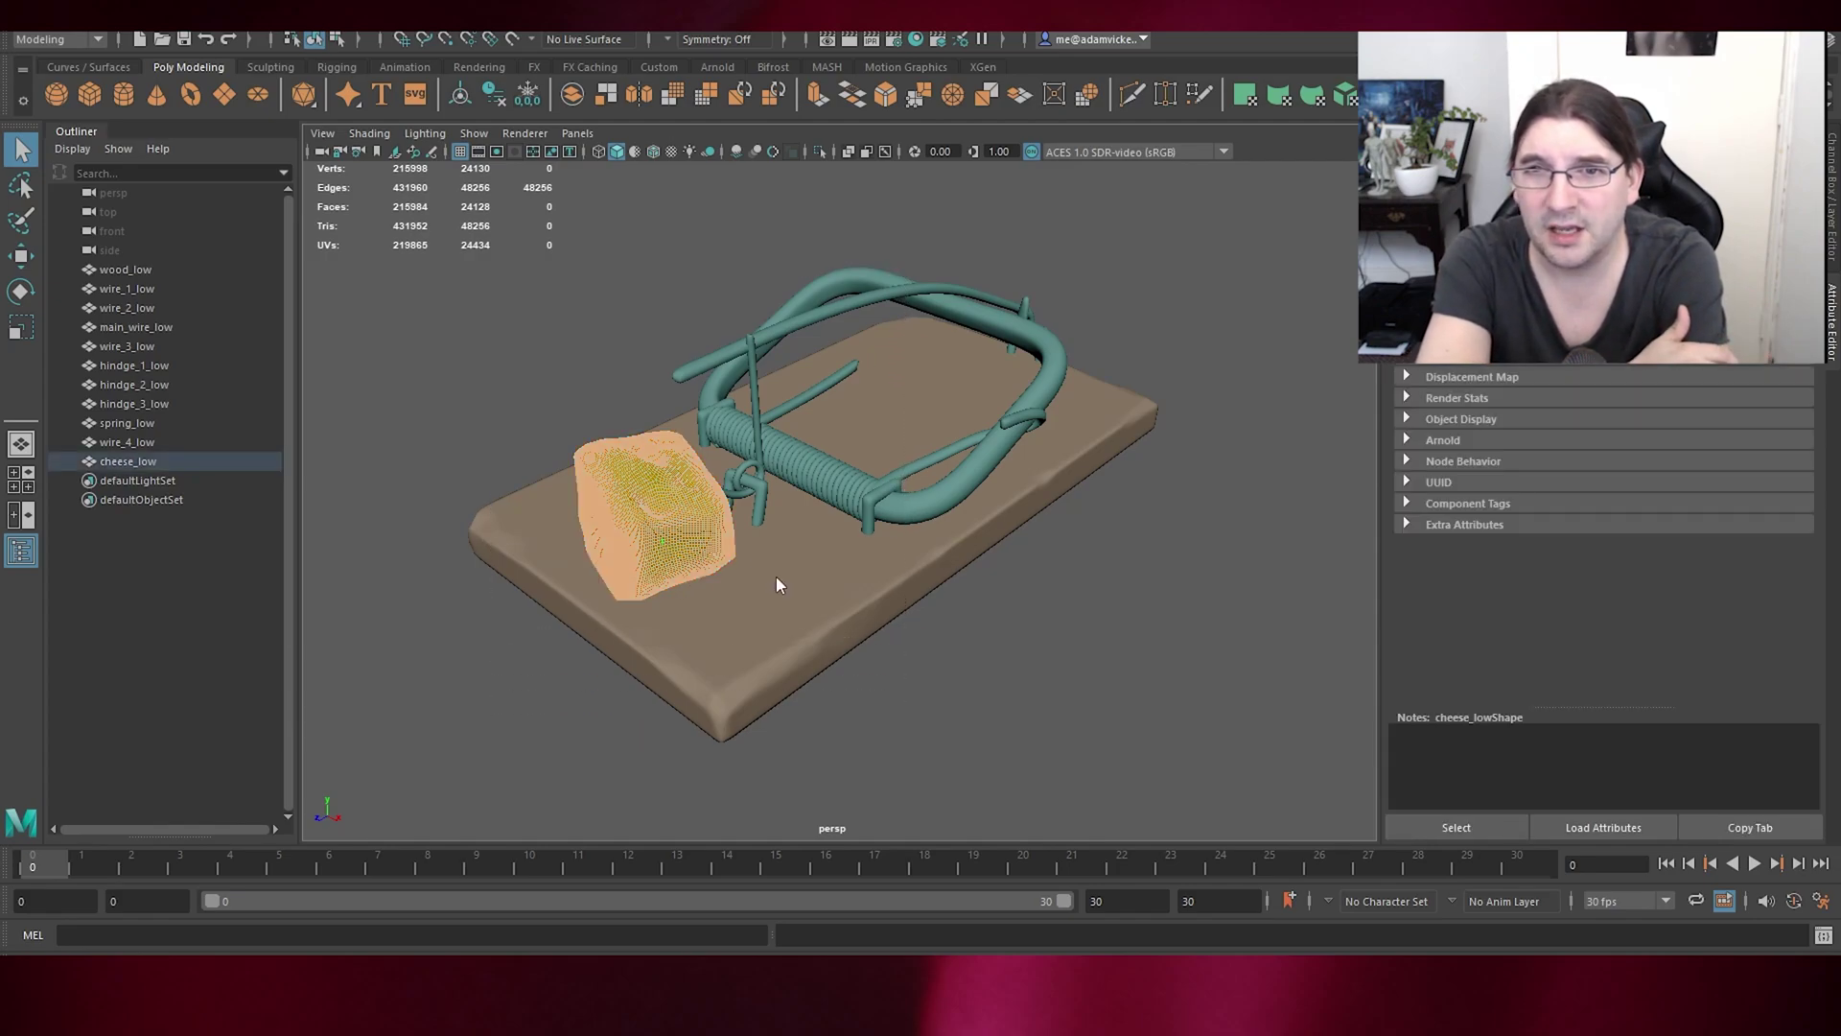
pyautogui.click(629, 333)
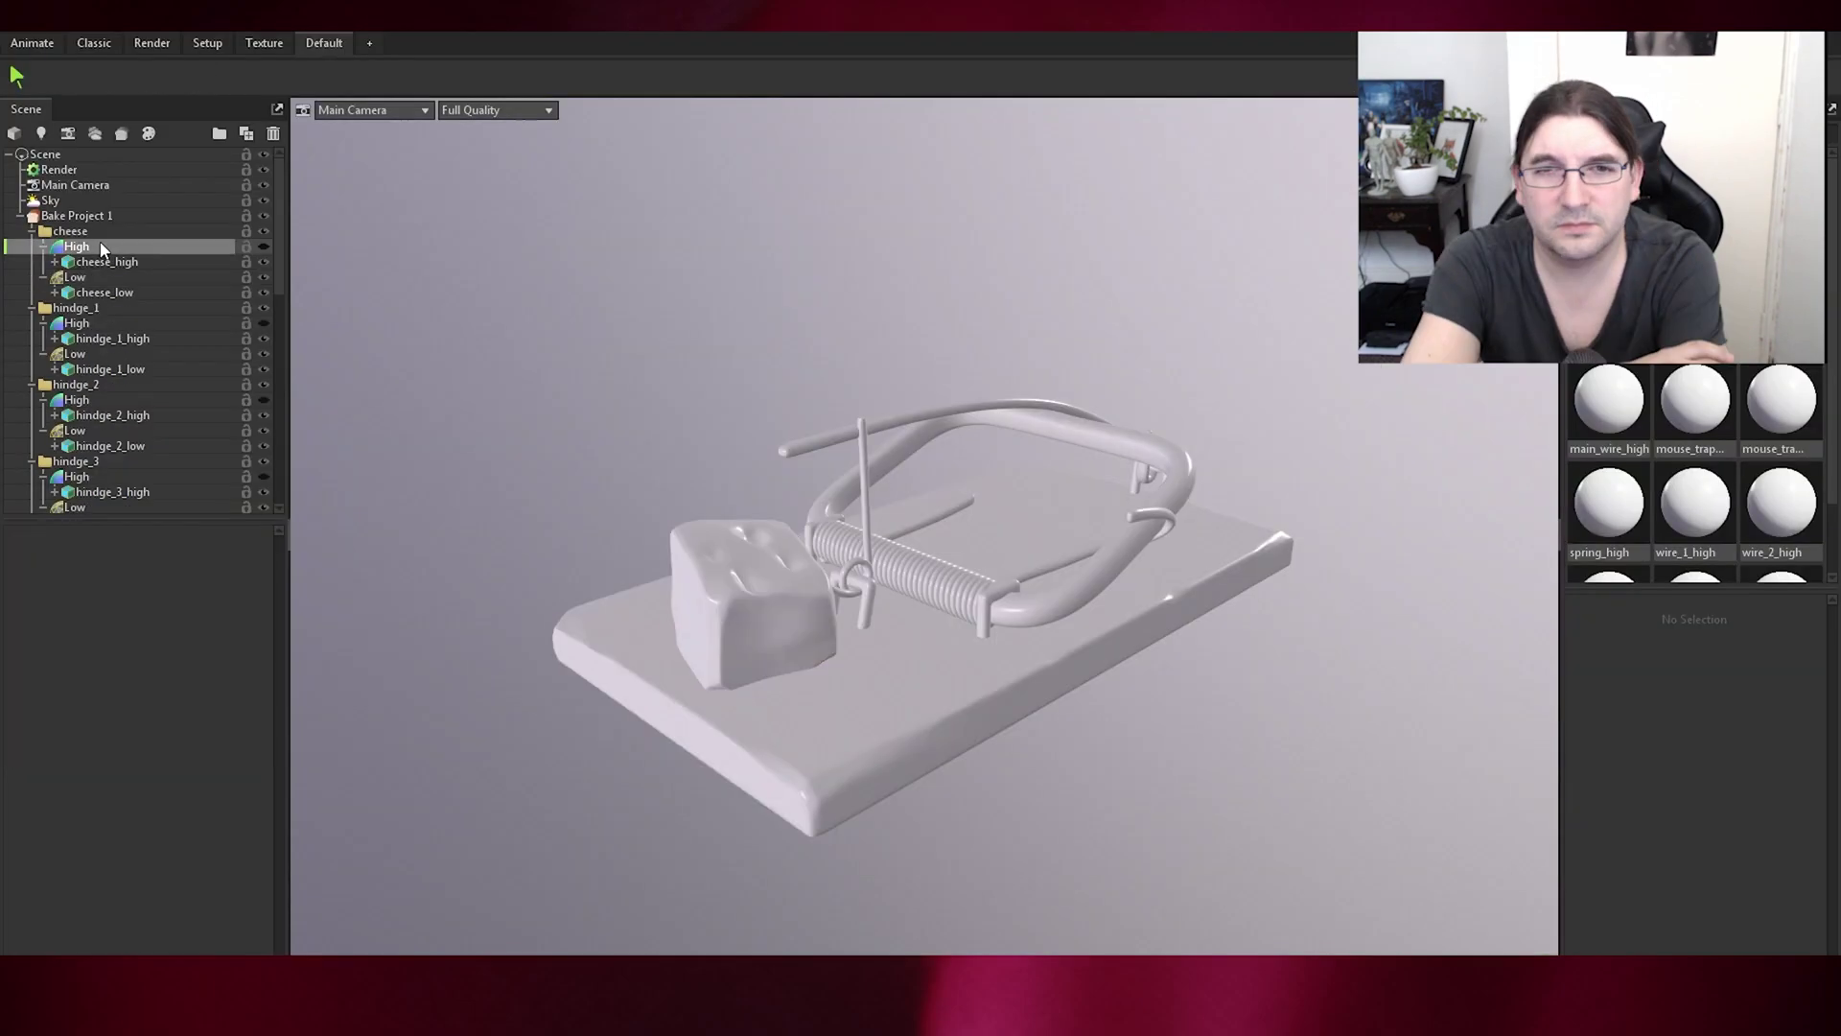
# - Set the cheese low group's cage opacity to 0.692 and review Bake Project 1's texture sets and maps
pyautogui.click(96, 278)
pyautogui.moveTo(180, 603); pyautogui.dragTo(194, 603)
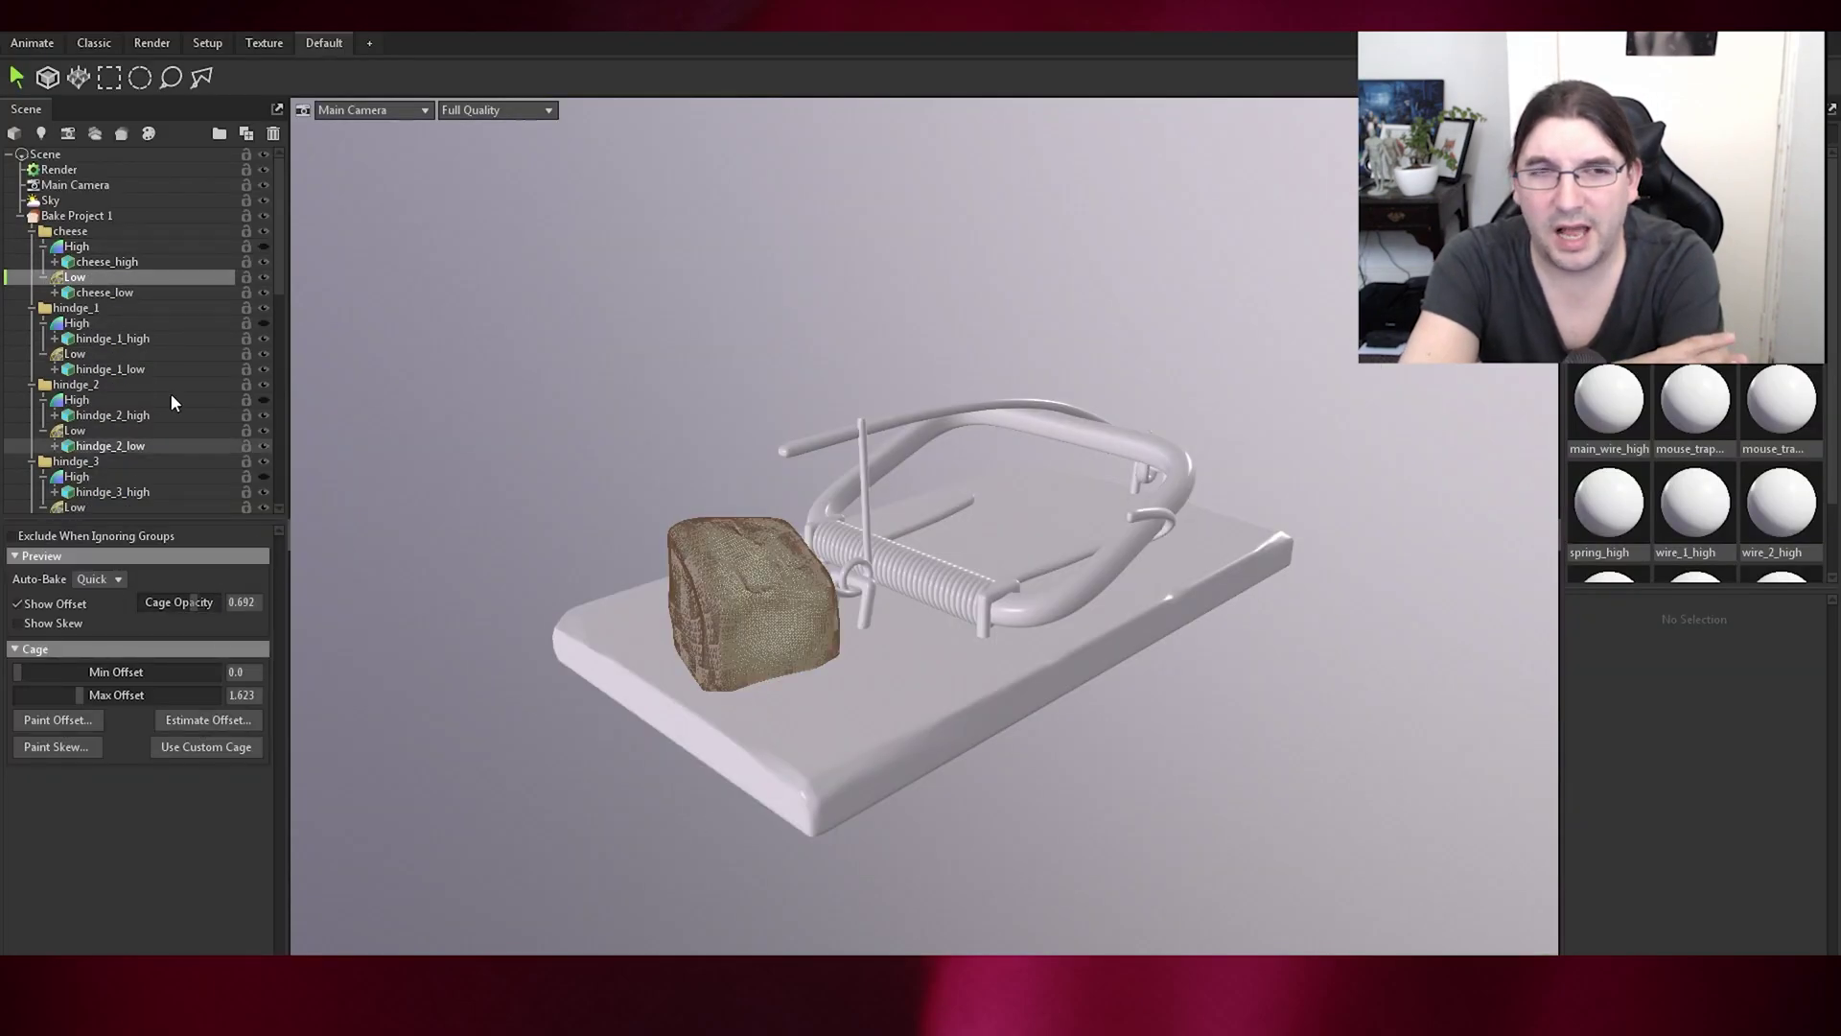
pyautogui.click(75, 215)
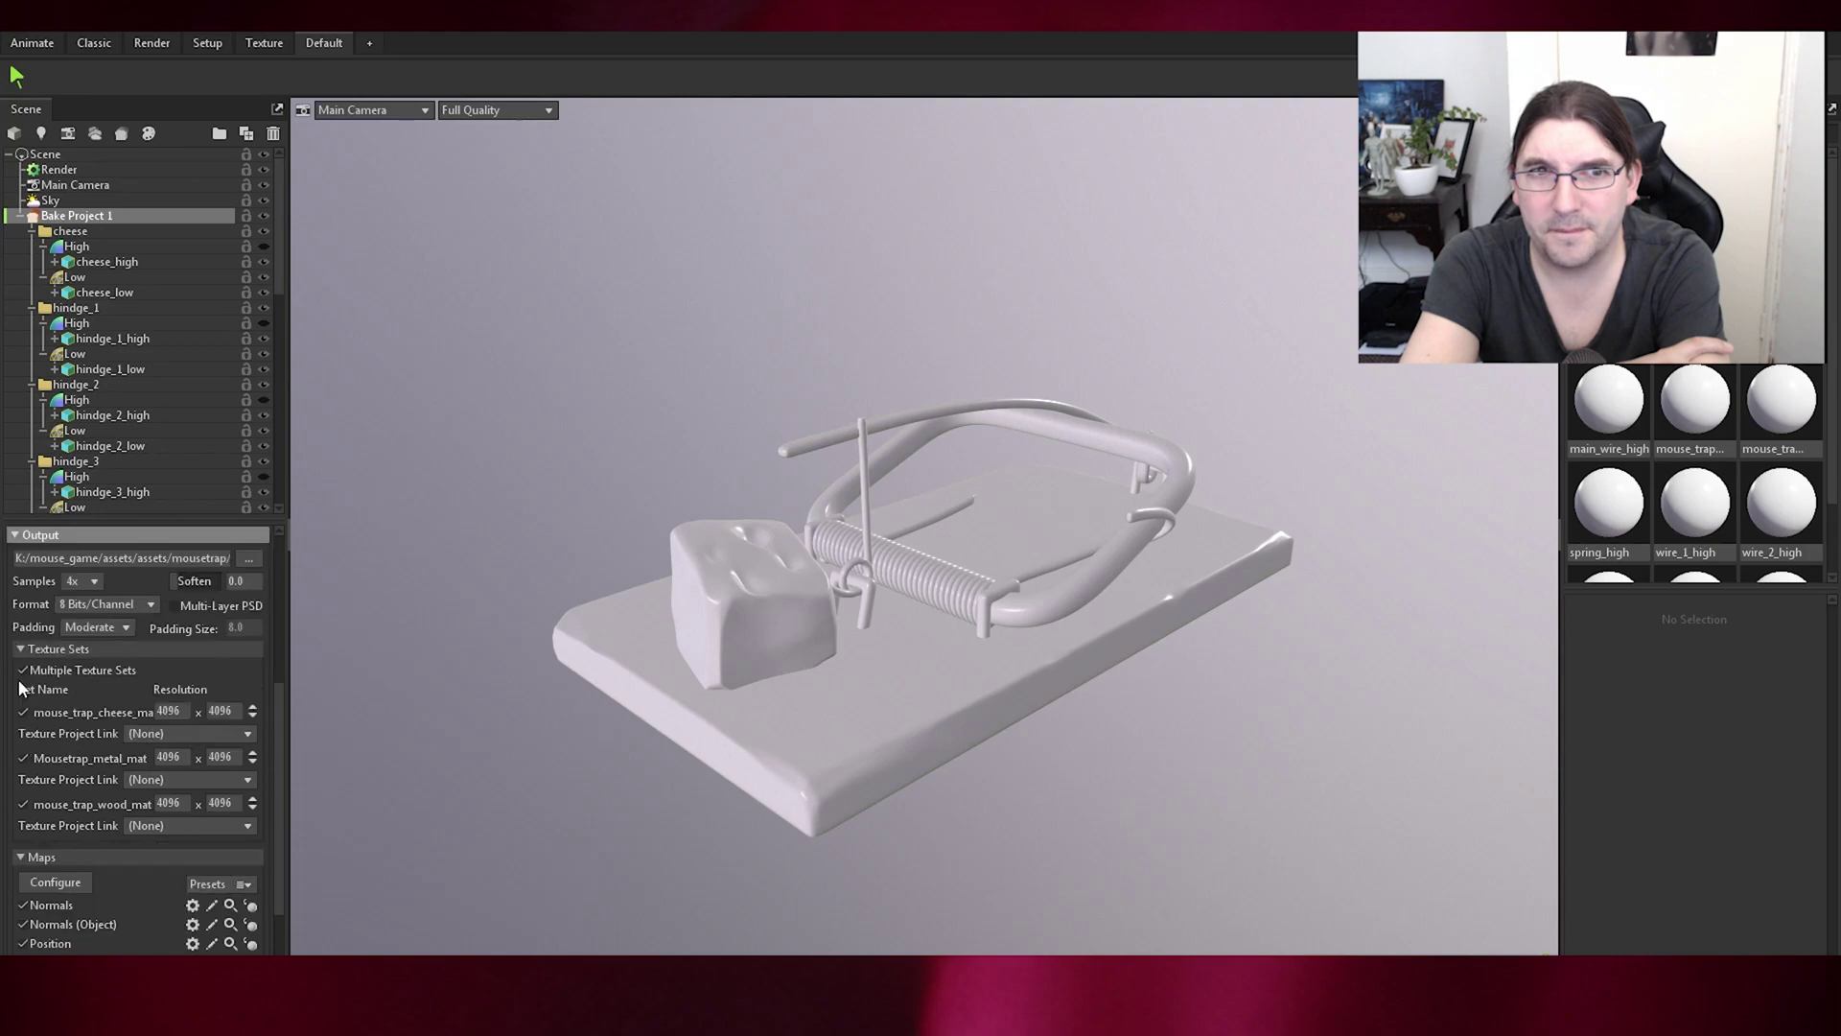
pyautogui.scroll(-2, 26, 834)
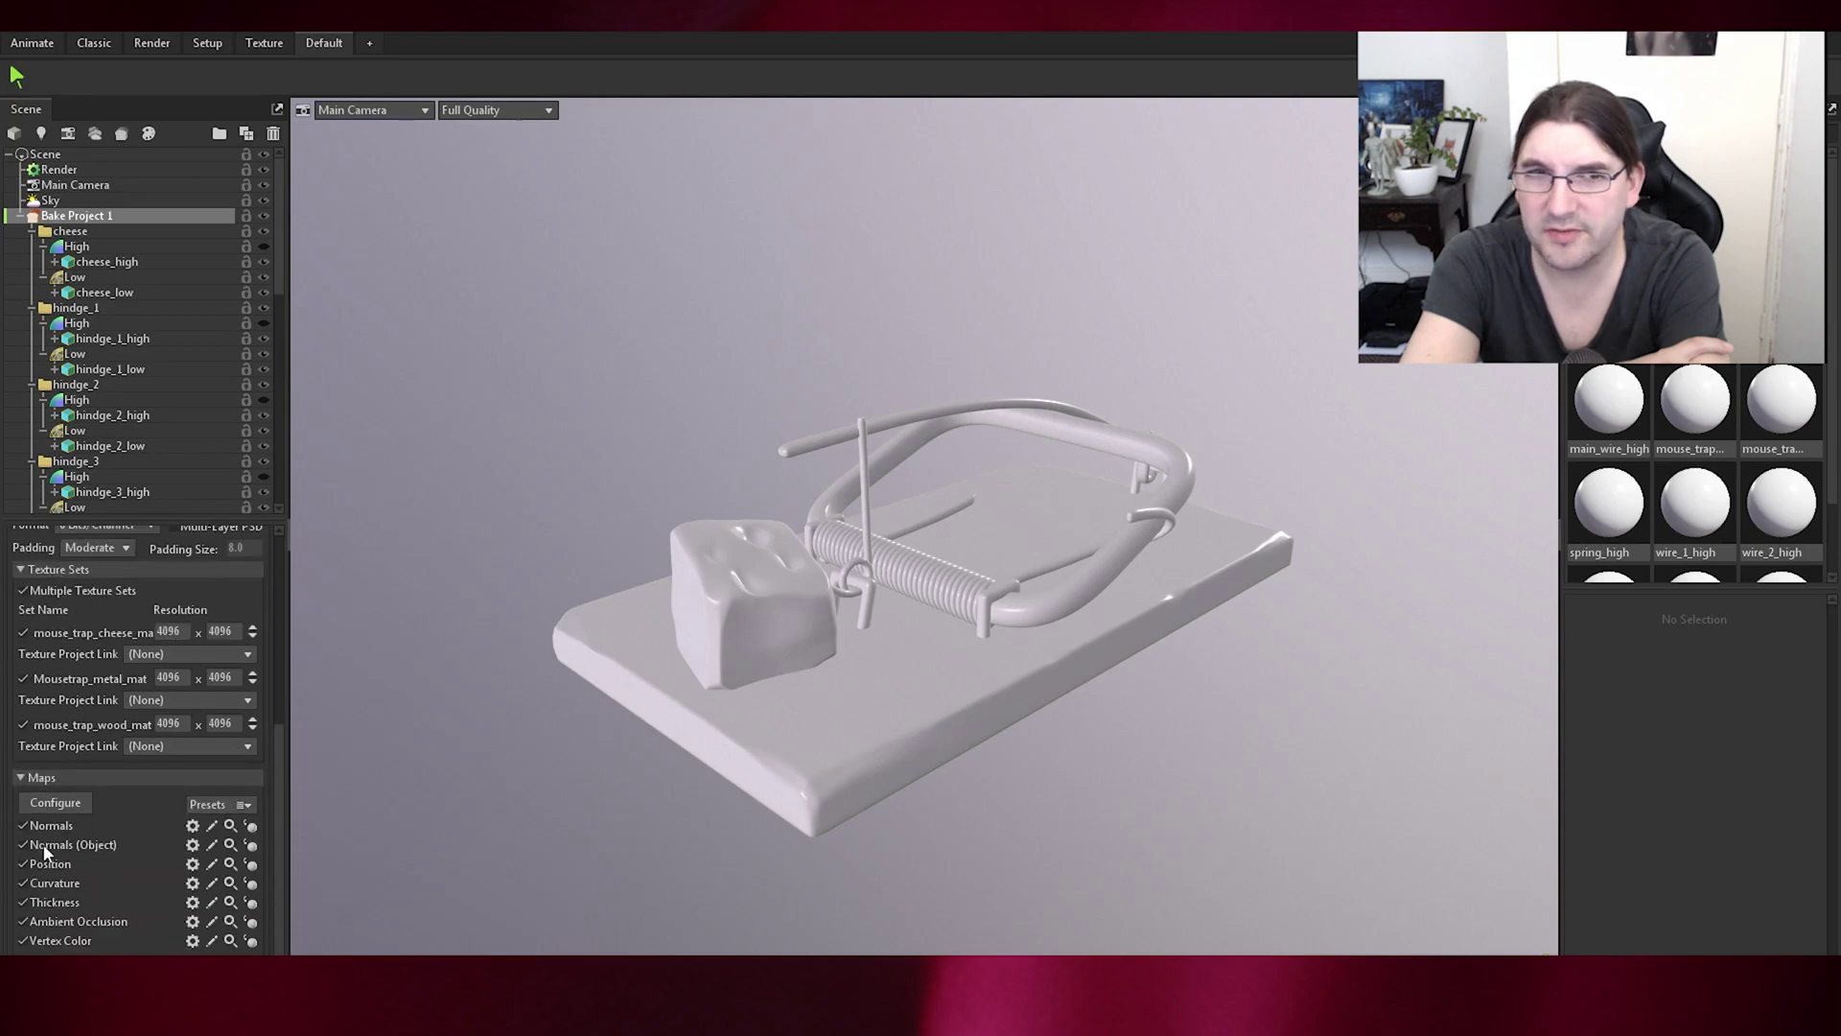
pyautogui.scroll(5, 45, 852)
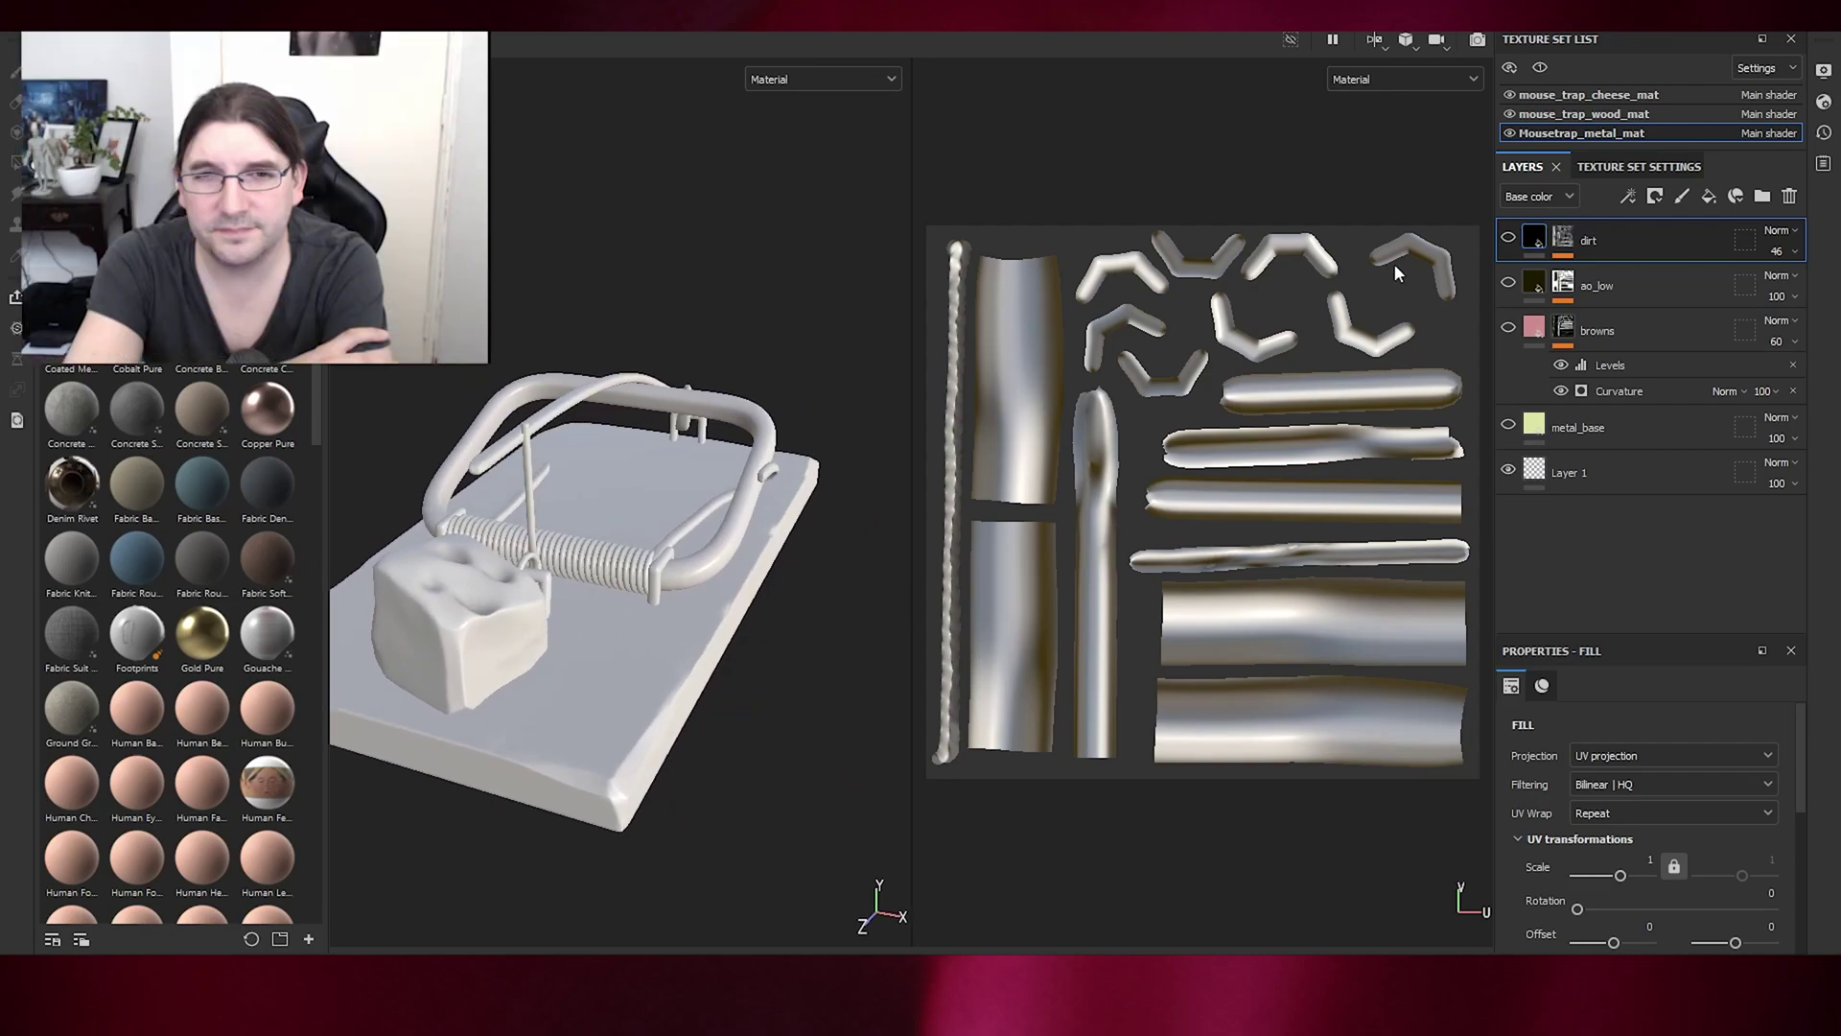
# - Show the metal_base, browns, ao_low and dirt layers of the Mousetrap_metal_mat texture set
pyautogui.click(1582, 94)
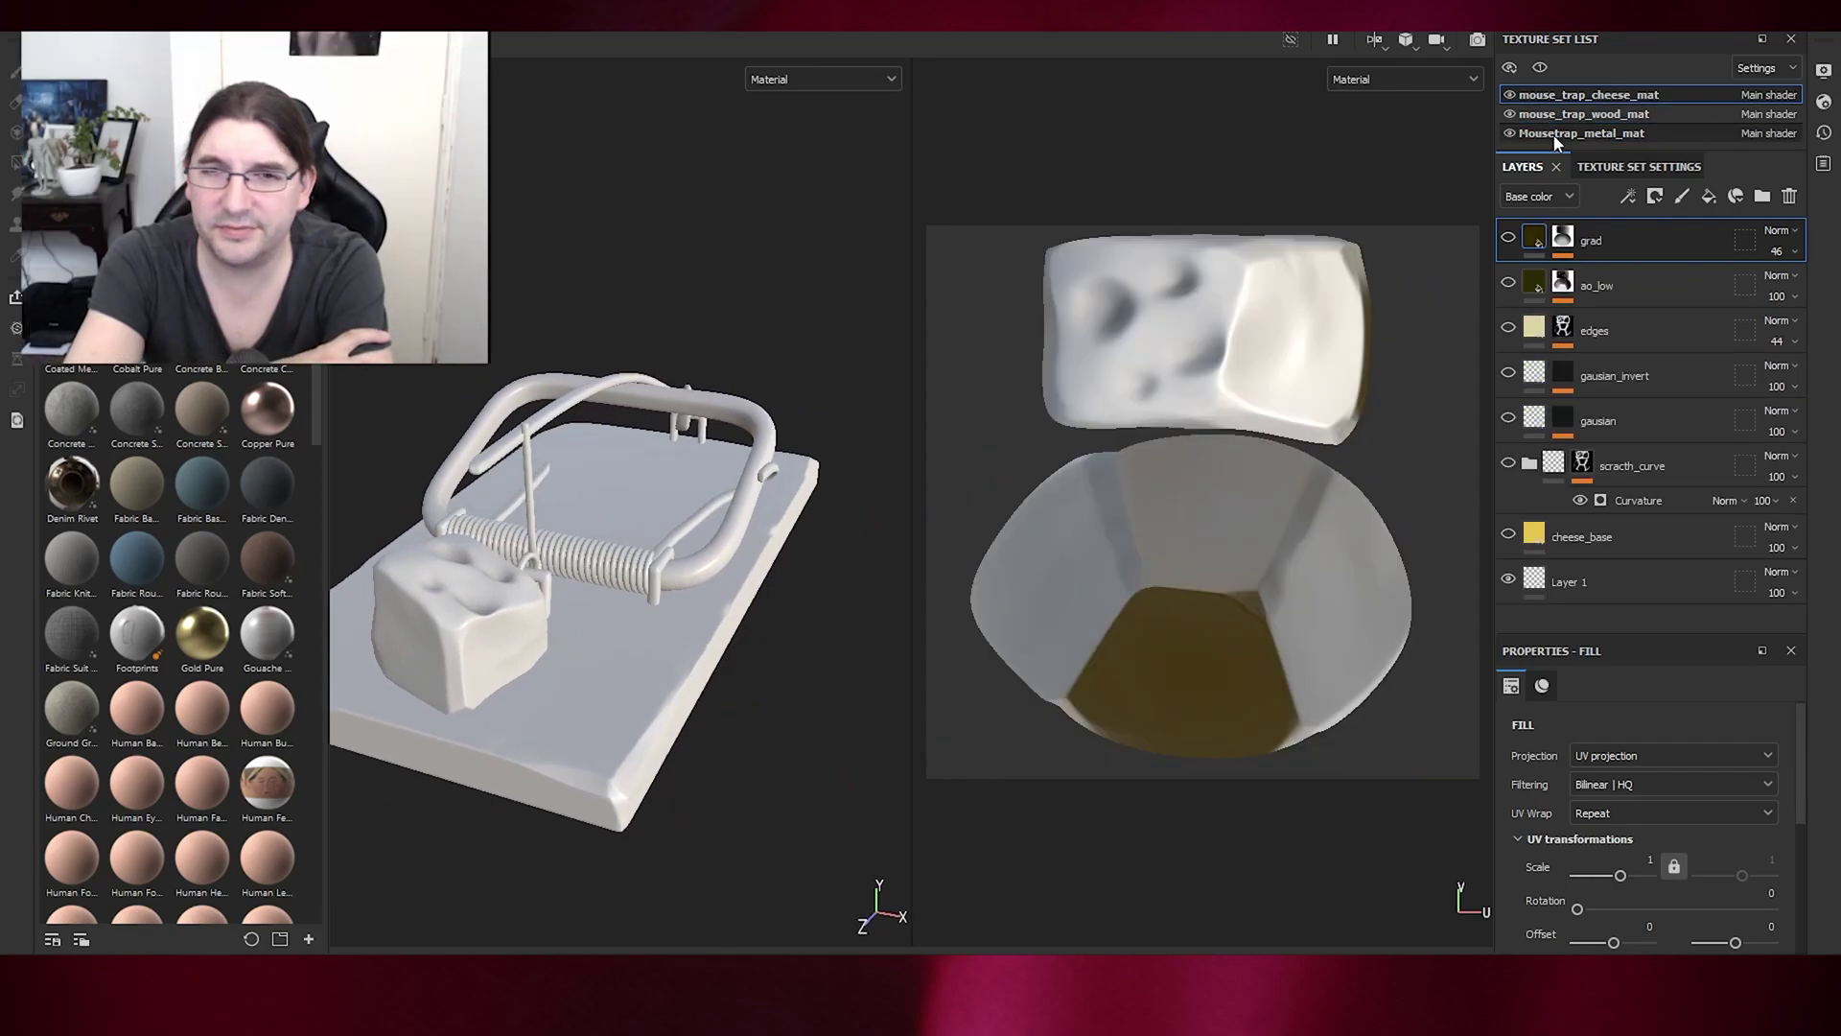
pyautogui.click(1554, 135)
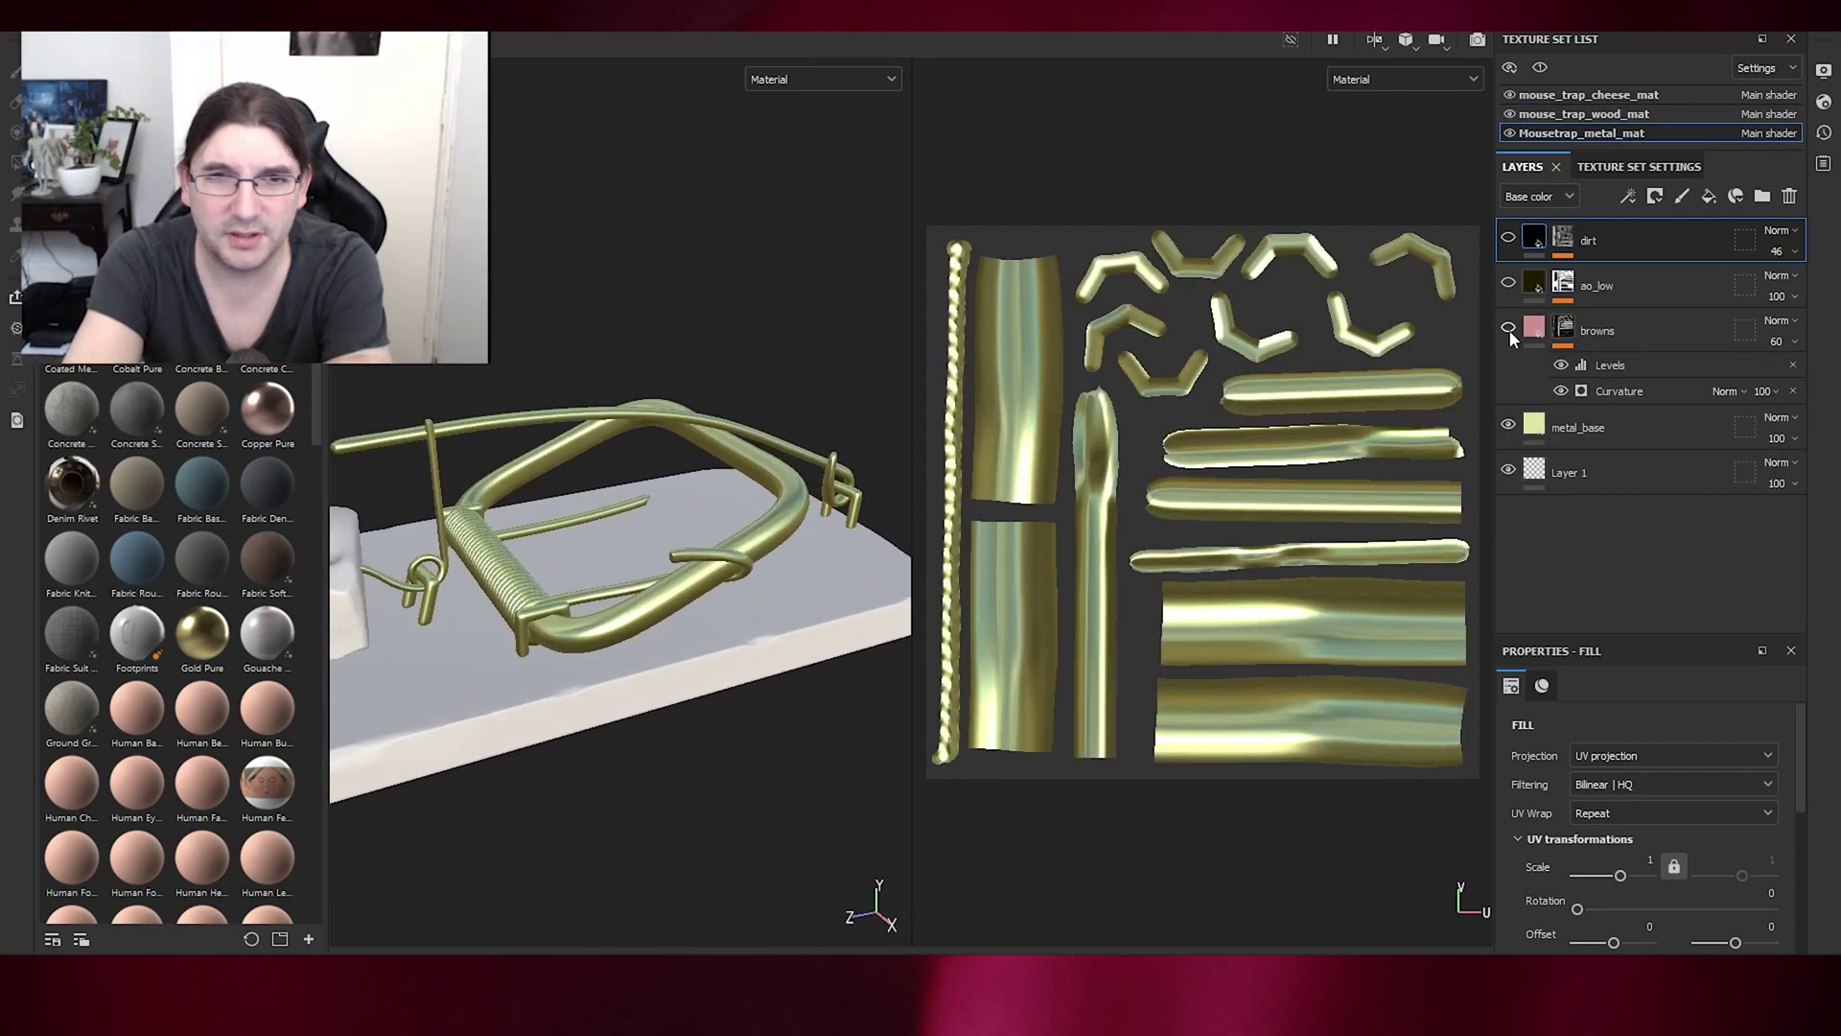
pyautogui.click(1508, 329)
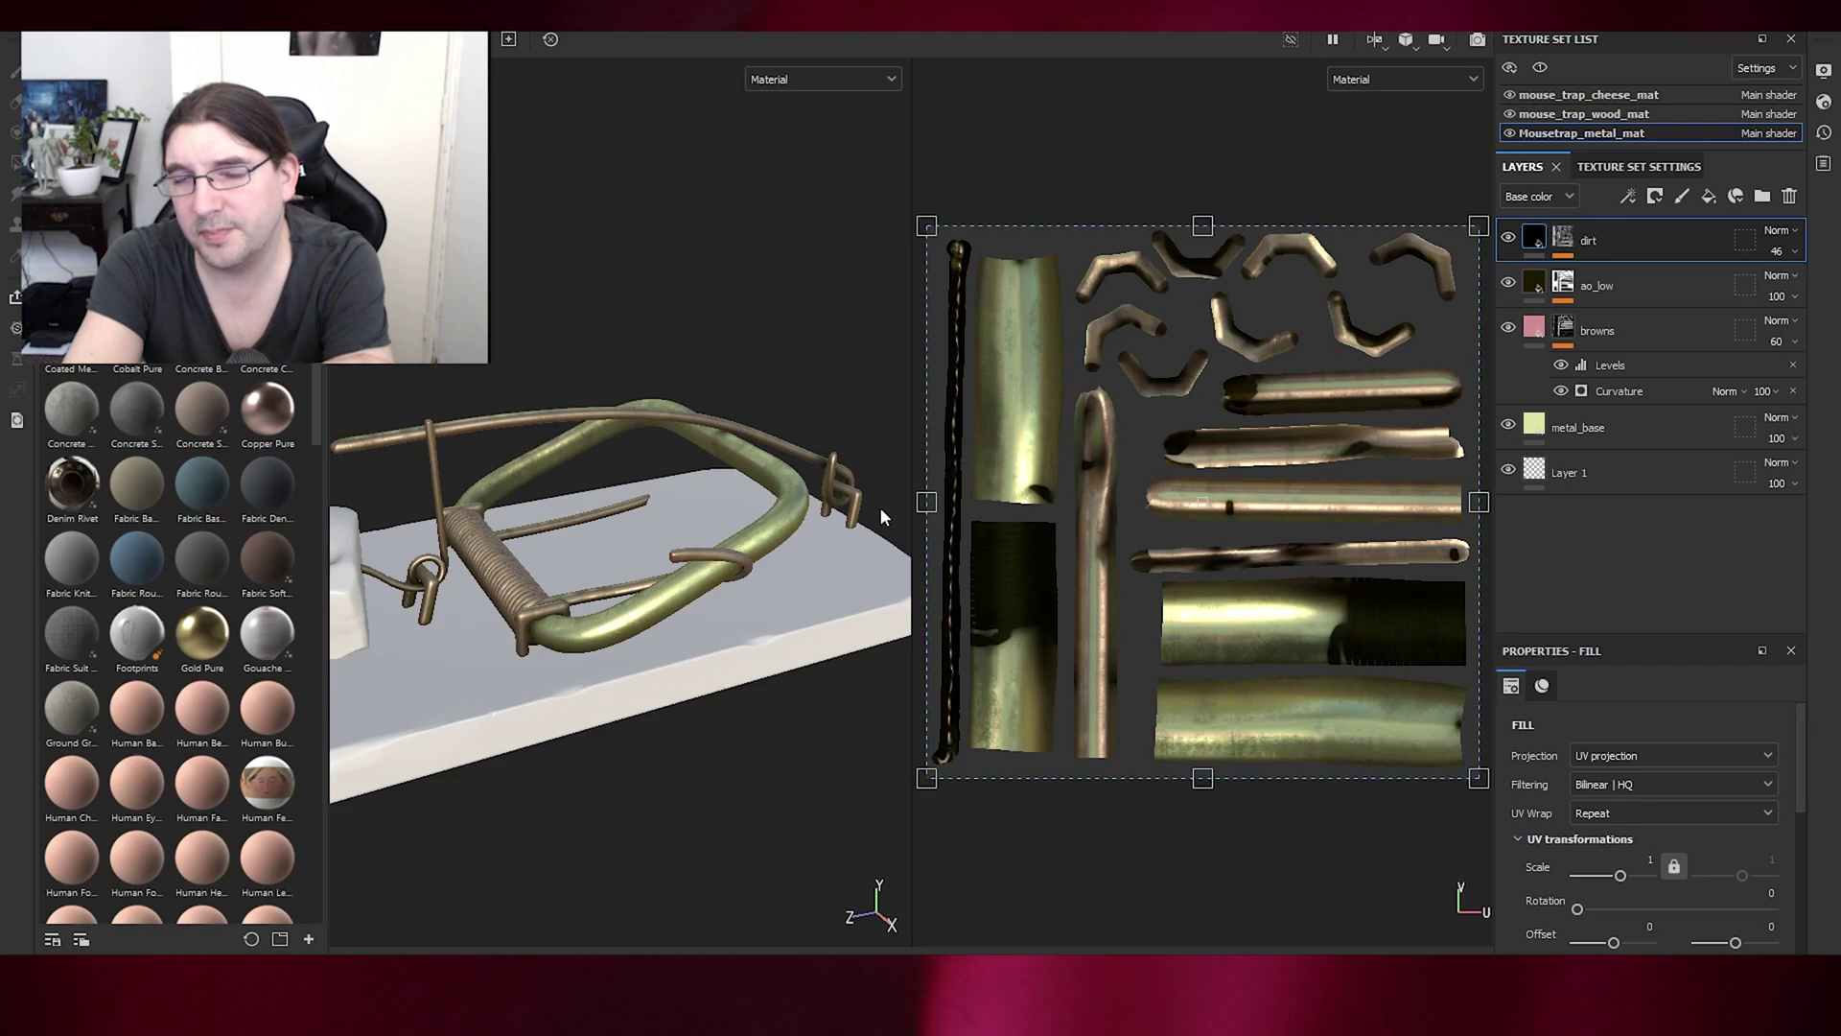
pyautogui.keyDown('alt'); pyautogui.moveTo(640, 533); pyautogui.dragTo(805, 543); pyautogui.keyUp('alt')
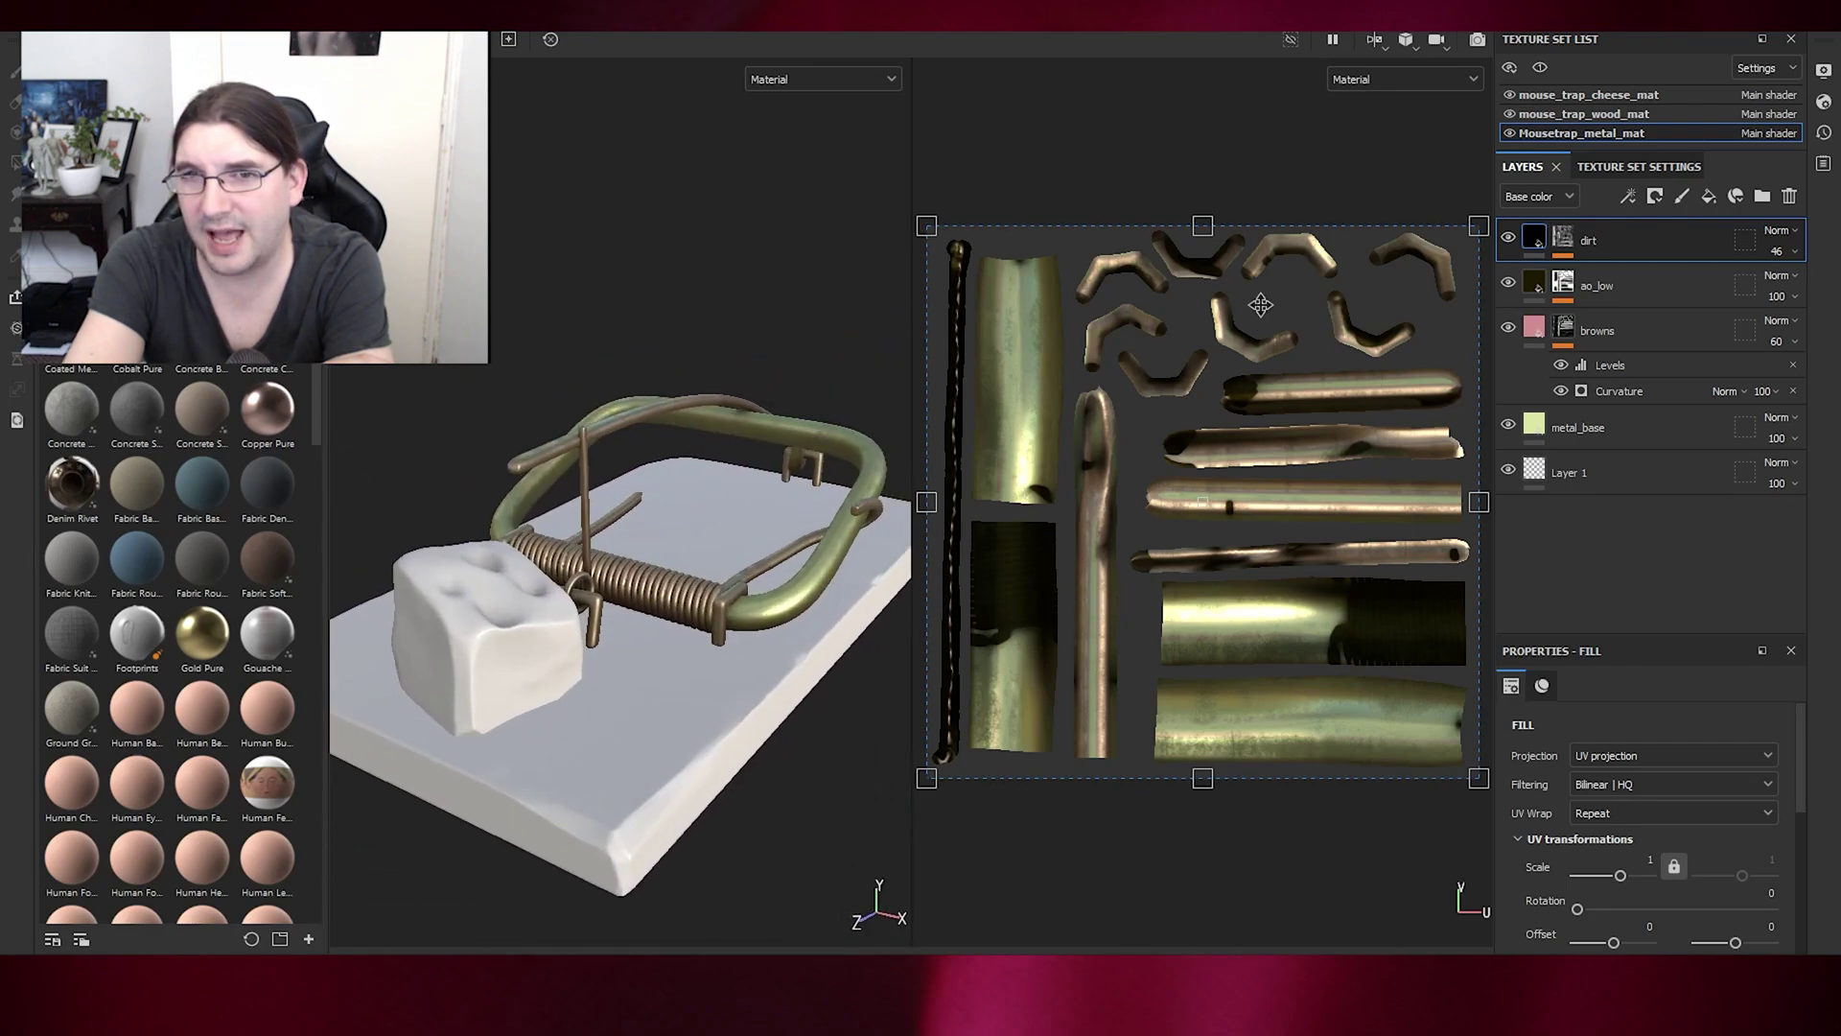
# - Show the mouse_trap_cheese_mat layers from cheese_base up through the scratches, gaussian, edges and ao_low layers
pyautogui.click(1560, 94)
pyautogui.scroll(-2, 1628, 548)
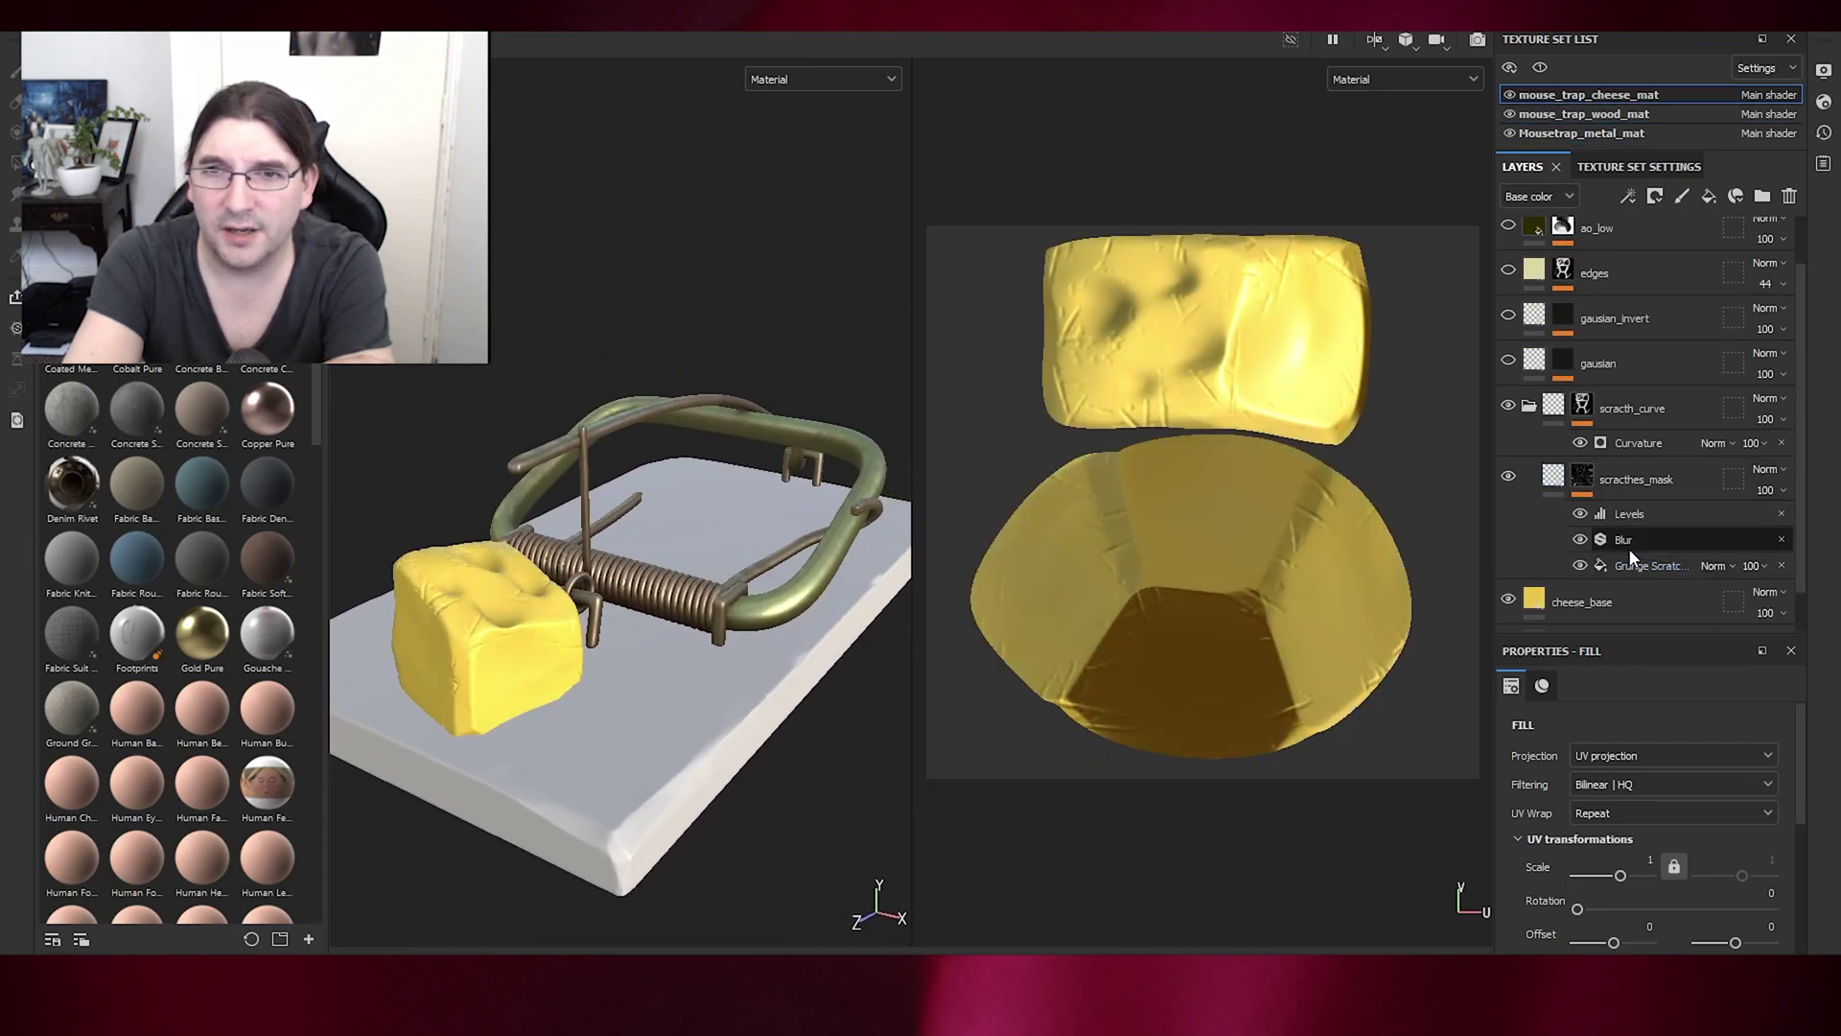
pyautogui.click(1529, 405)
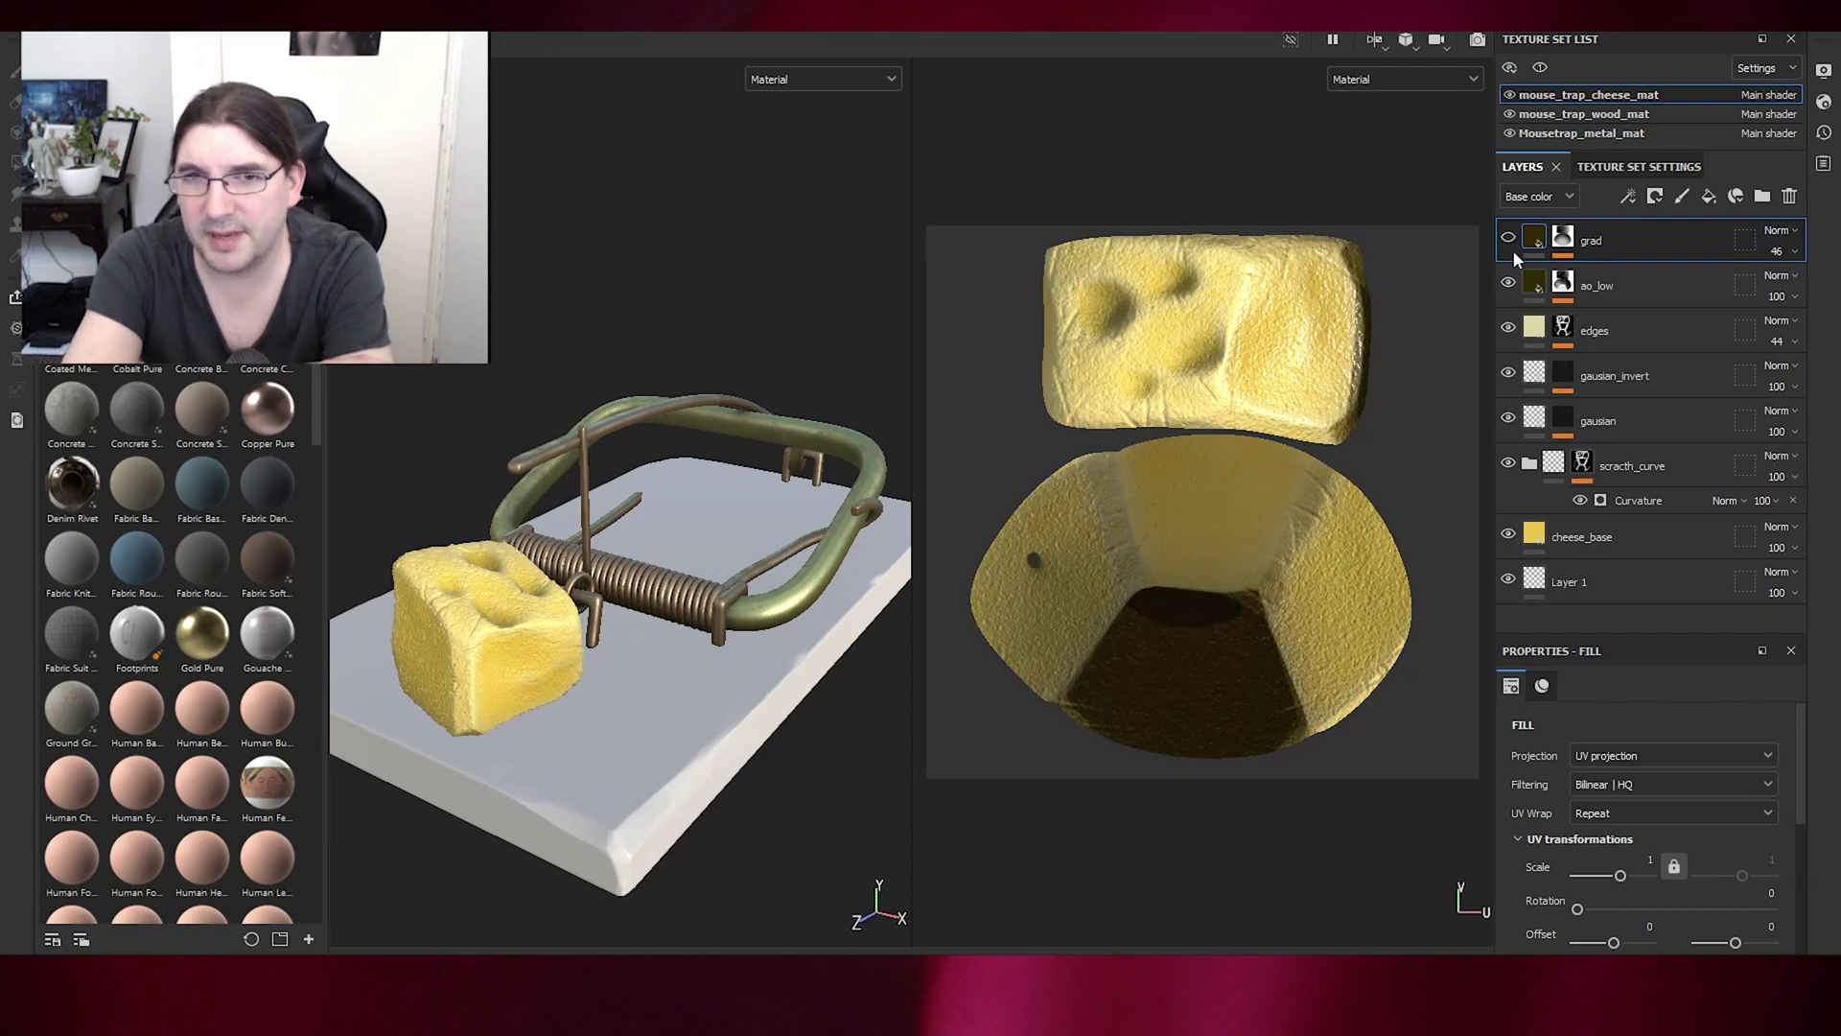
# - Show the Wood Ship Hull Old, Wood Beech Veined and ao_low layers of the mouse_trap_wood_mat texture set
pyautogui.click(1569, 115)
pyautogui.click(1508, 328)
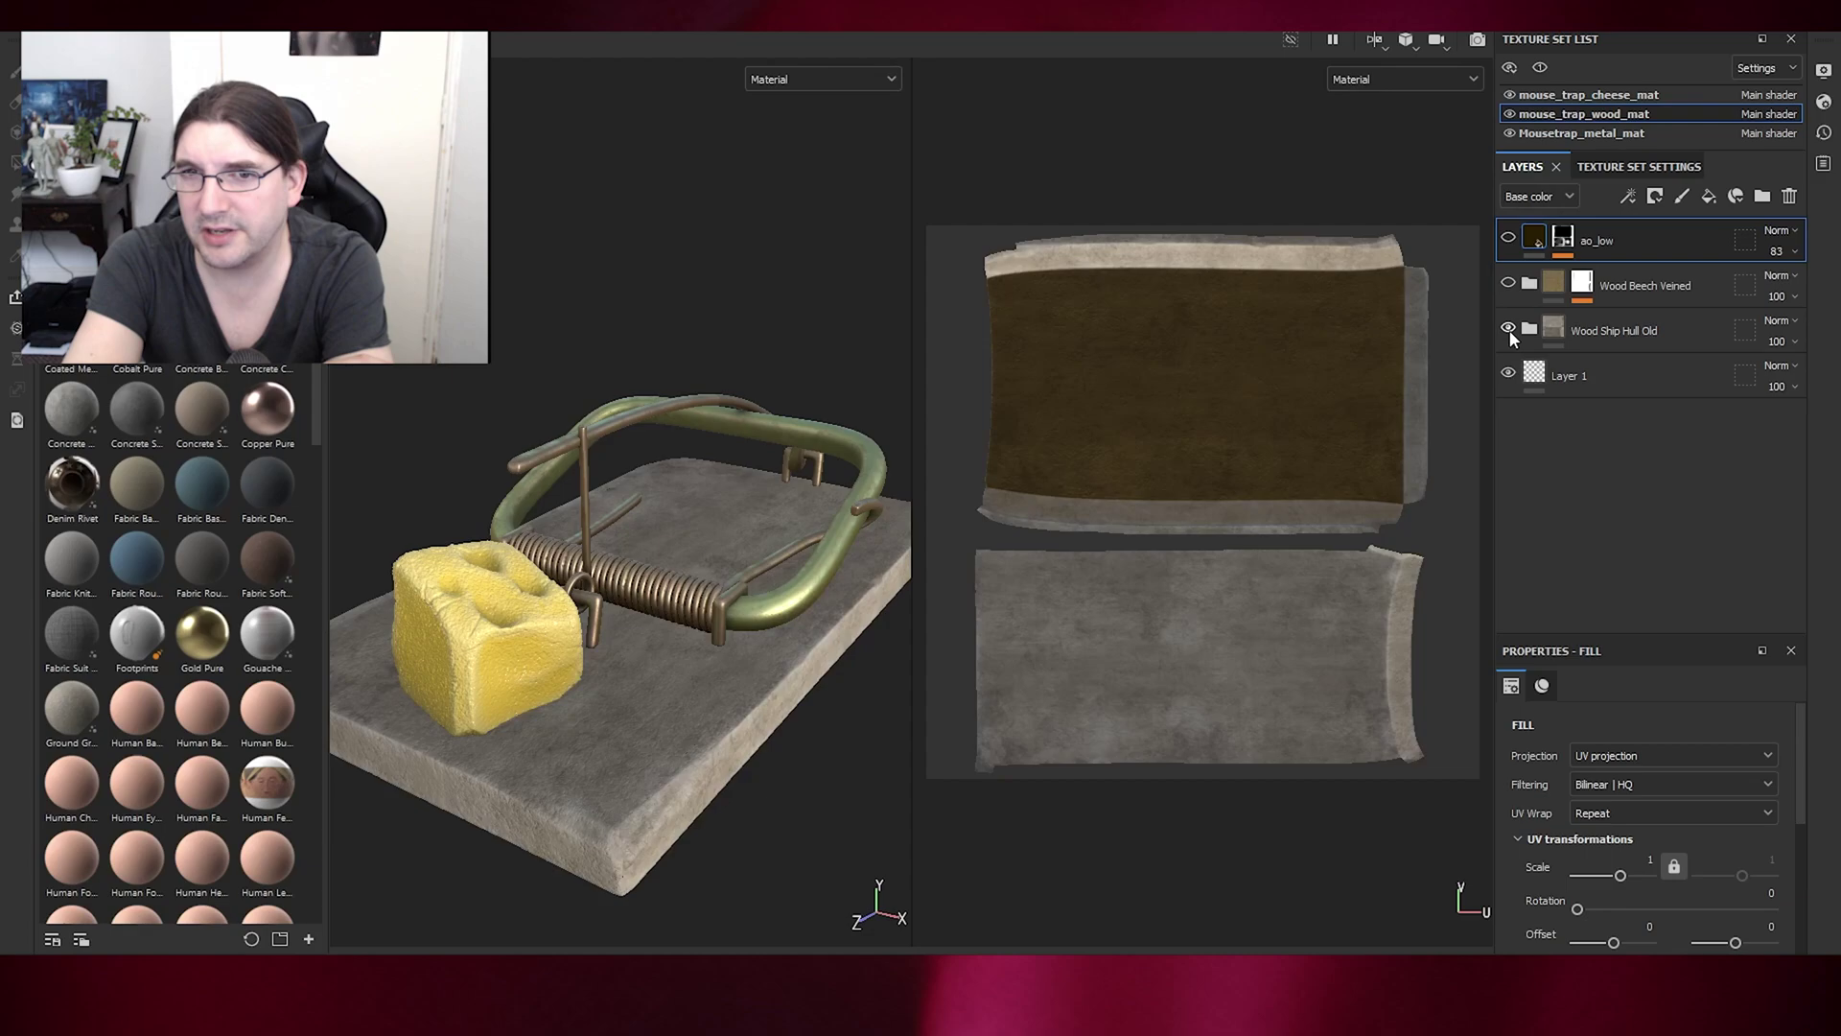
pyautogui.scroll(2, 631, 692)
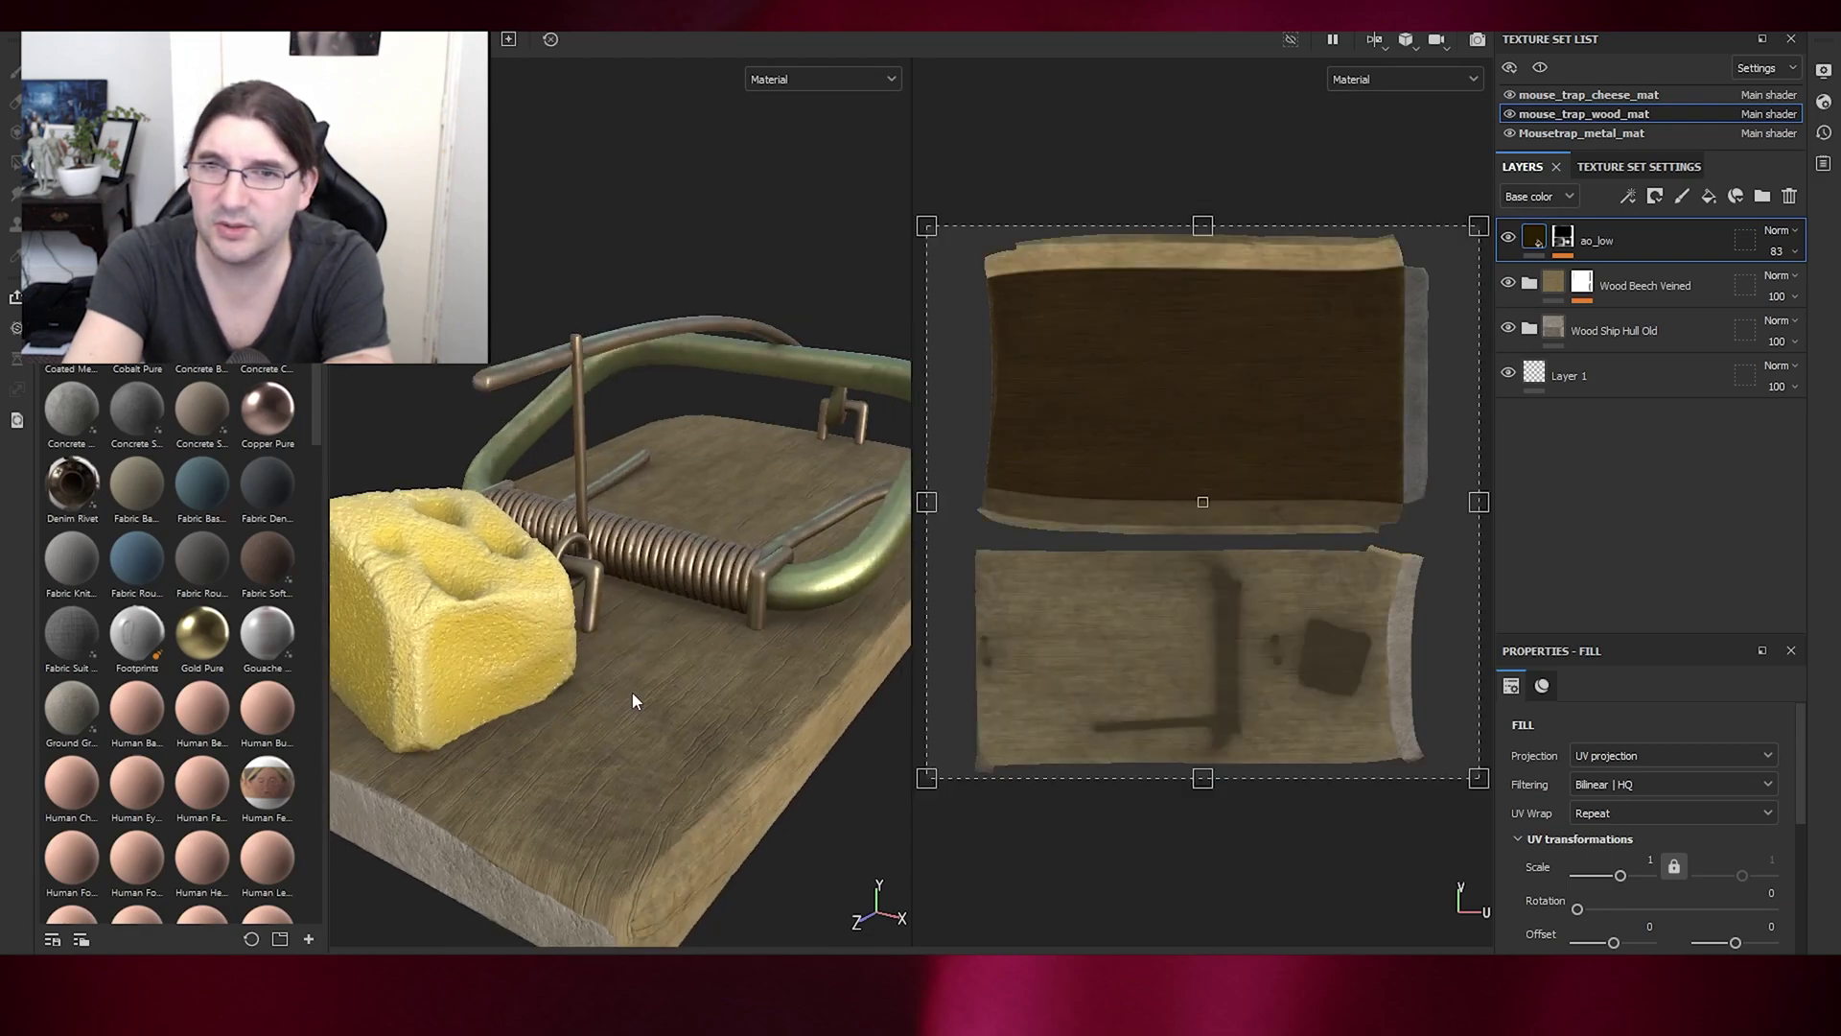
pyautogui.scroll(-3, 631, 692)
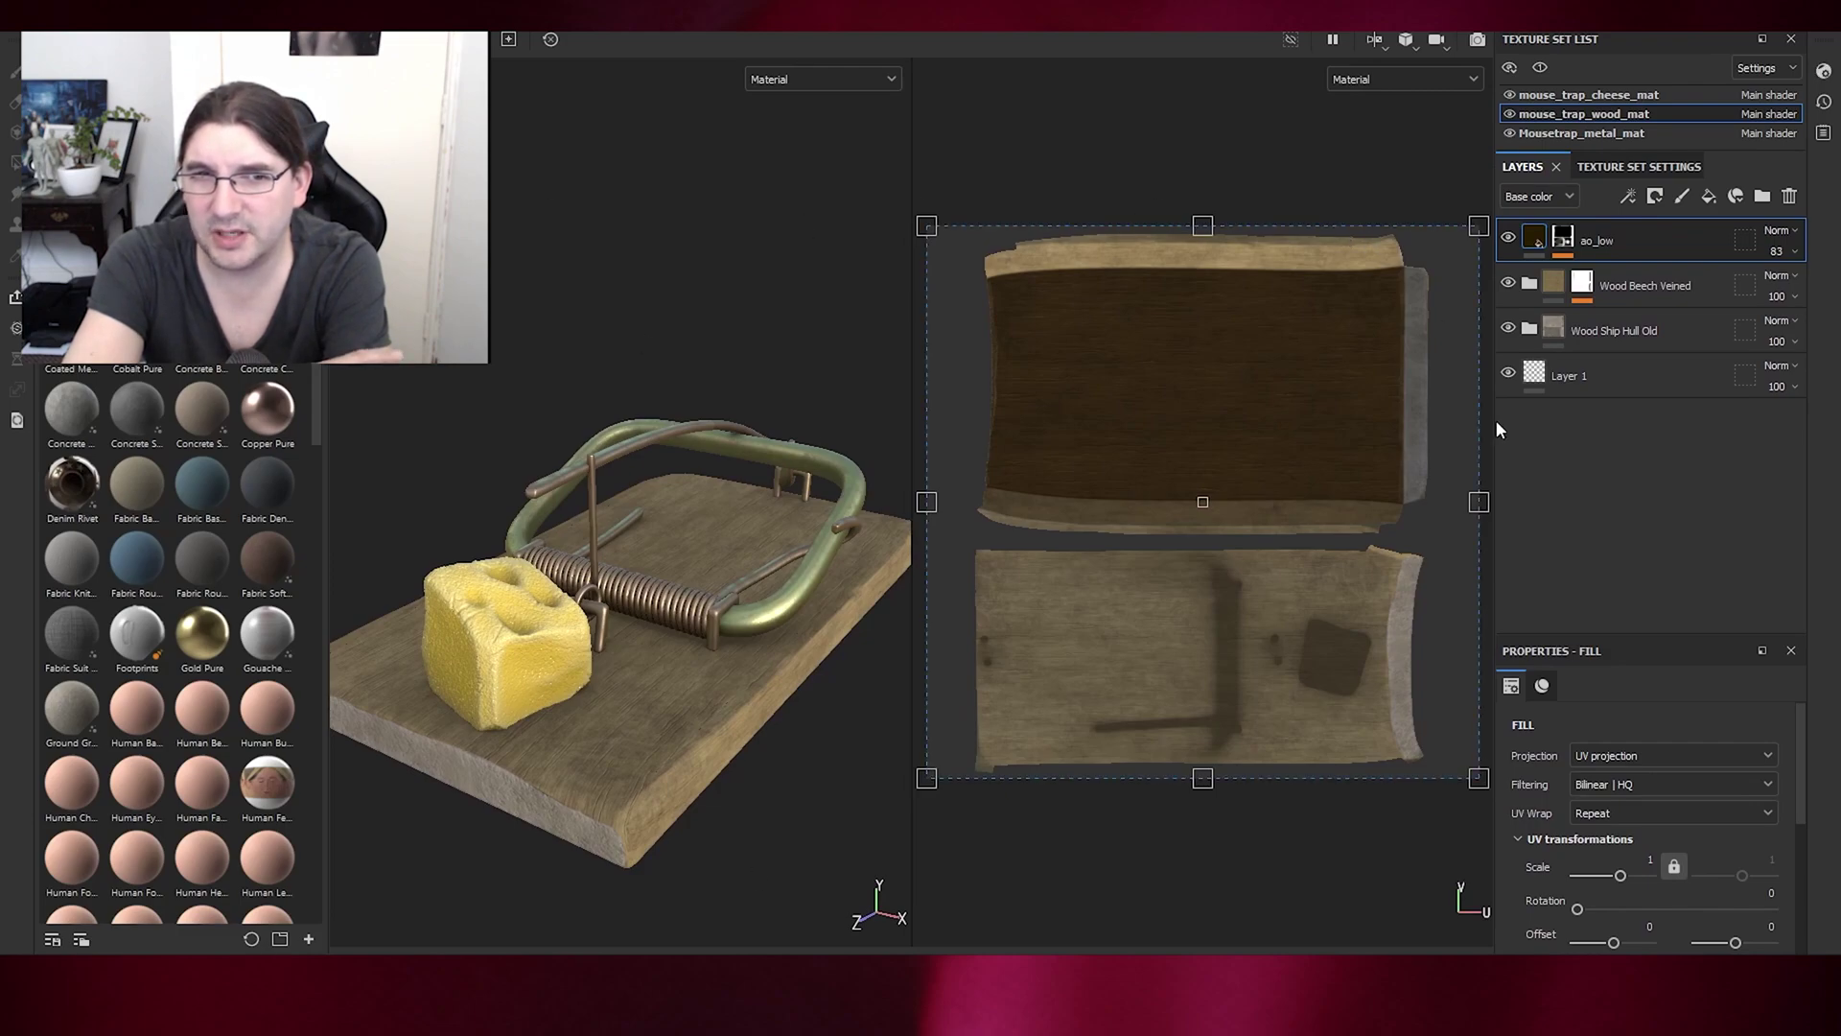
pyautogui.moveTo(1496, 420); pyautogui.dragTo(1560, 160)
pyautogui.moveTo(1565, 411); pyautogui.dragTo(1523, 625)
pyautogui.click(1542, 232)
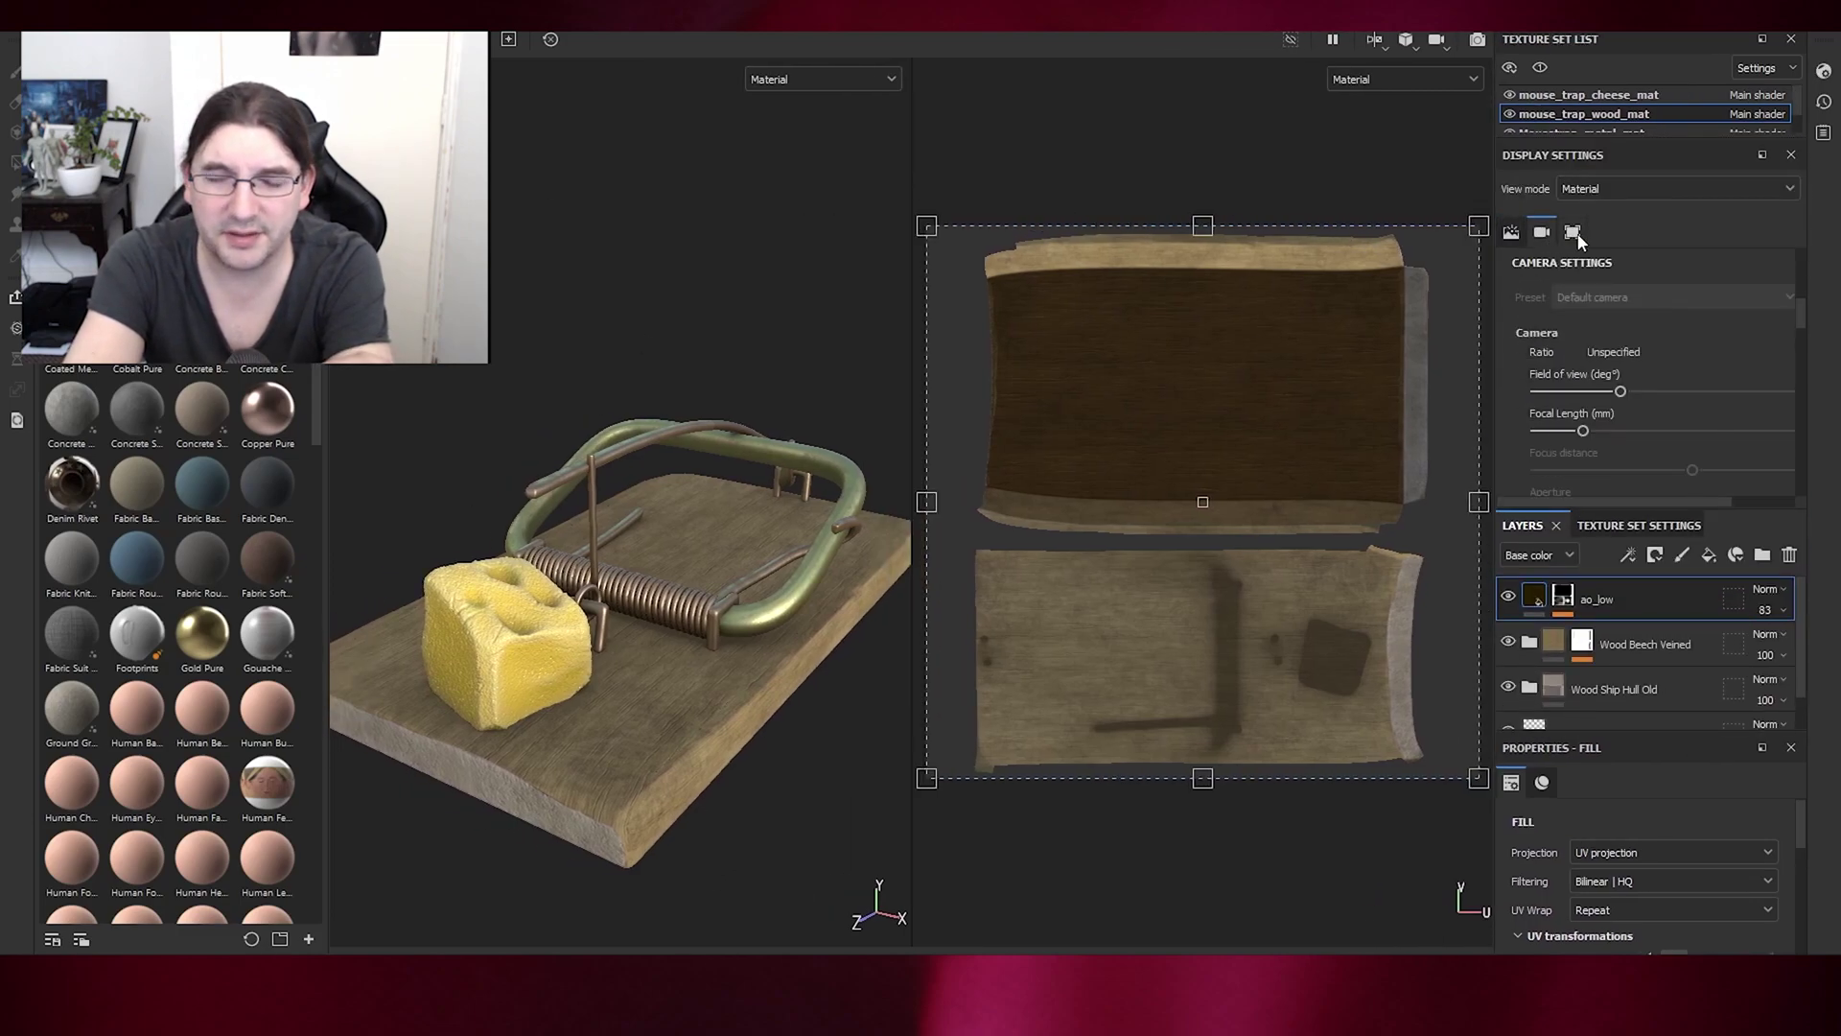
pyautogui.scroll(-10, 1621, 326)
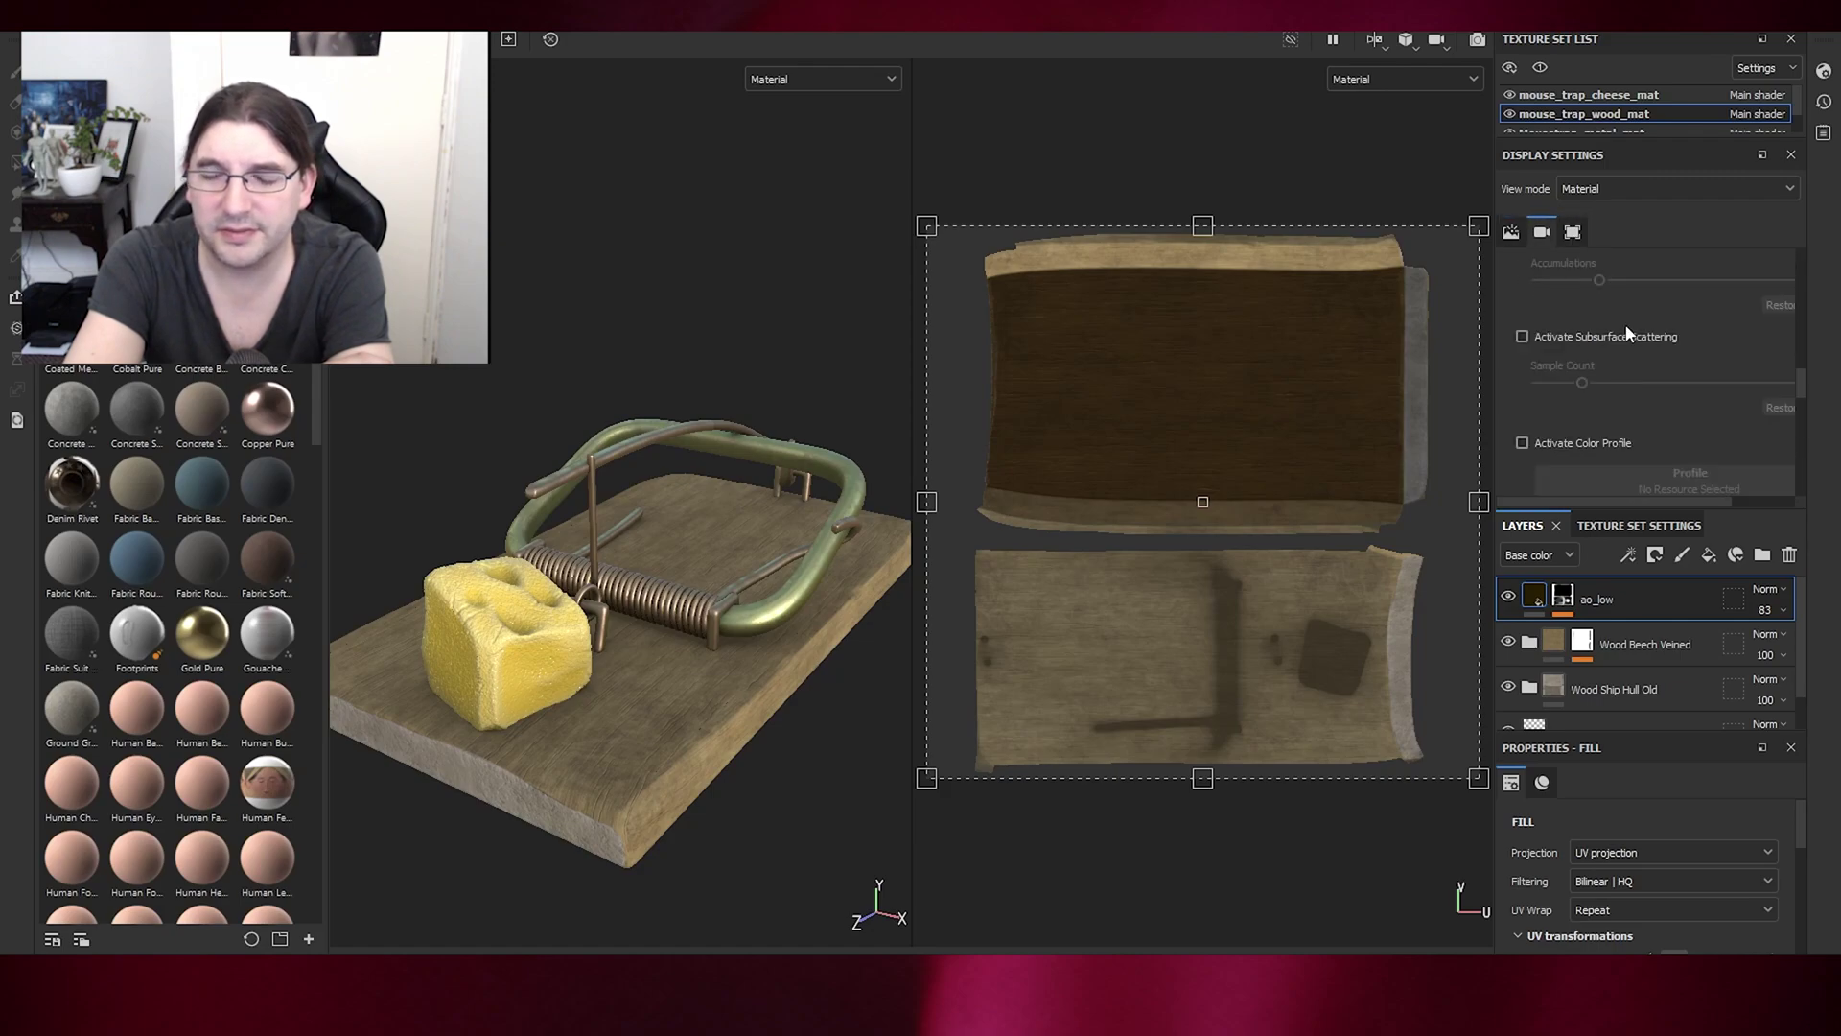
pyautogui.moveTo(1801, 390)
pyautogui.mouseDown()
pyautogui.moveTo(1801, 305)
pyautogui.moveTo(1802, 462)
pyautogui.moveTo(1802, 391)
pyautogui.mouseUp()
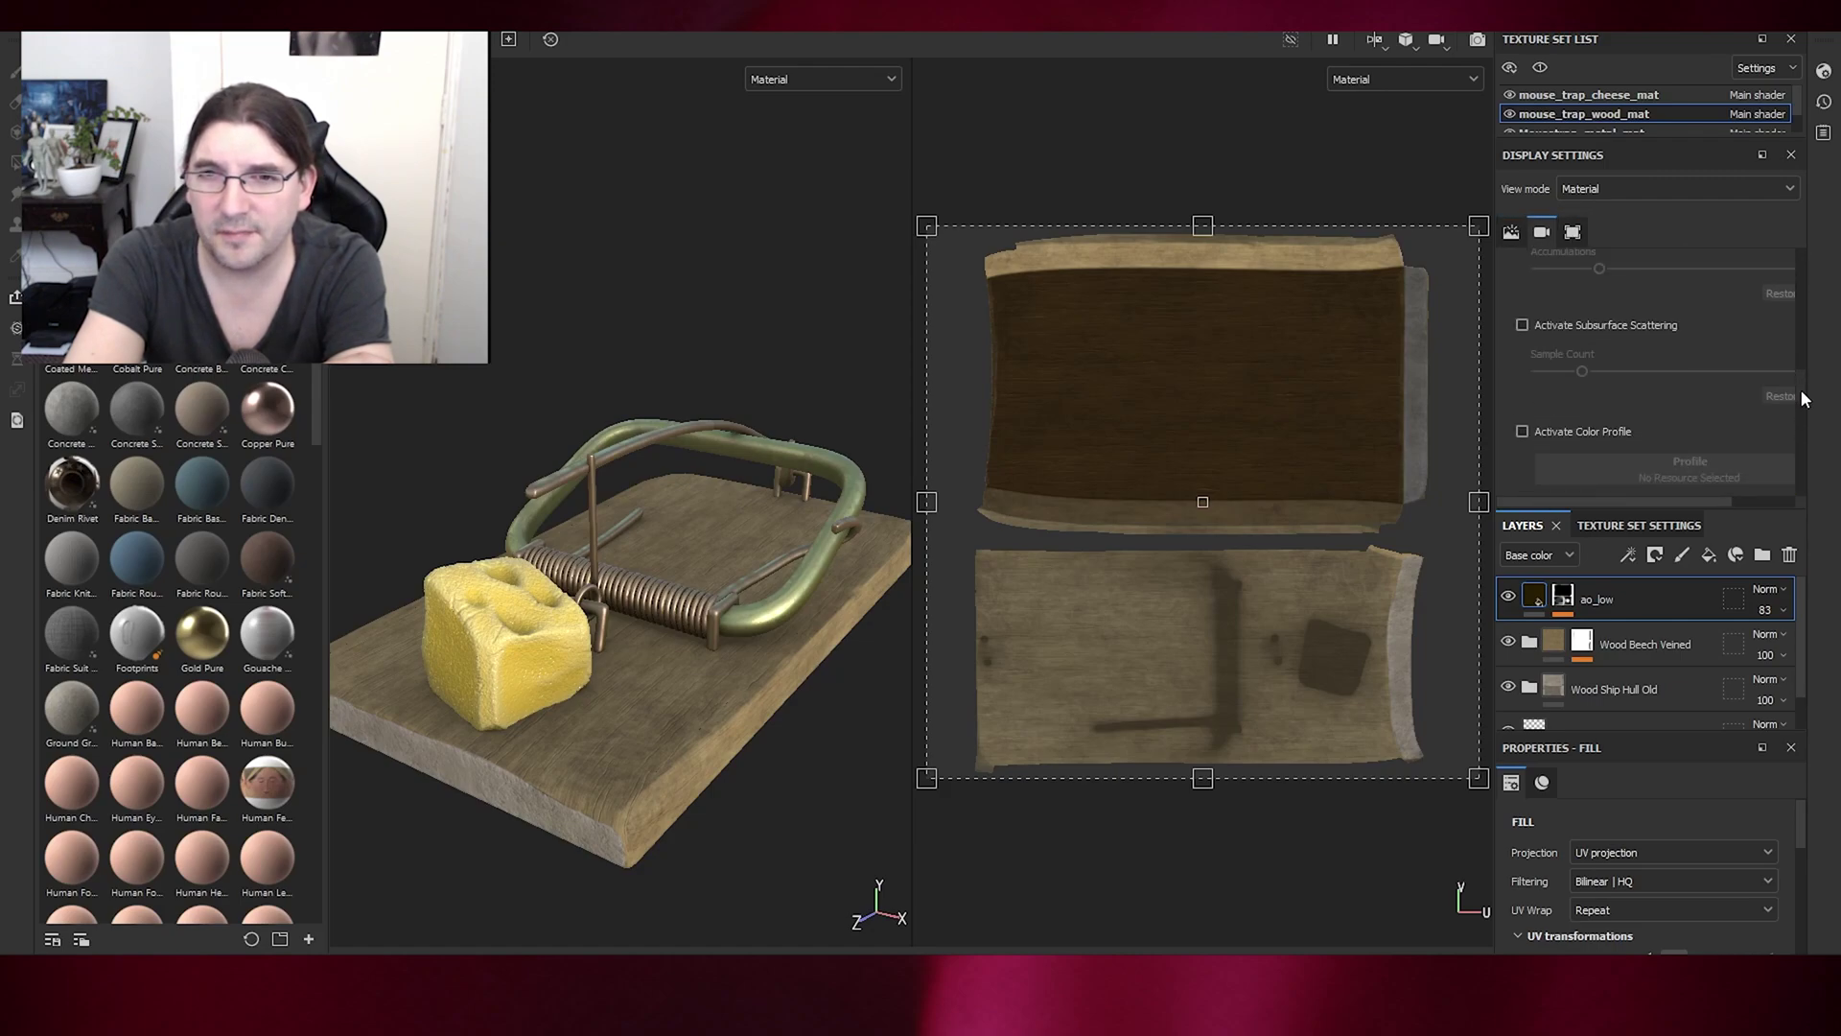
pyautogui.click(1790, 155)
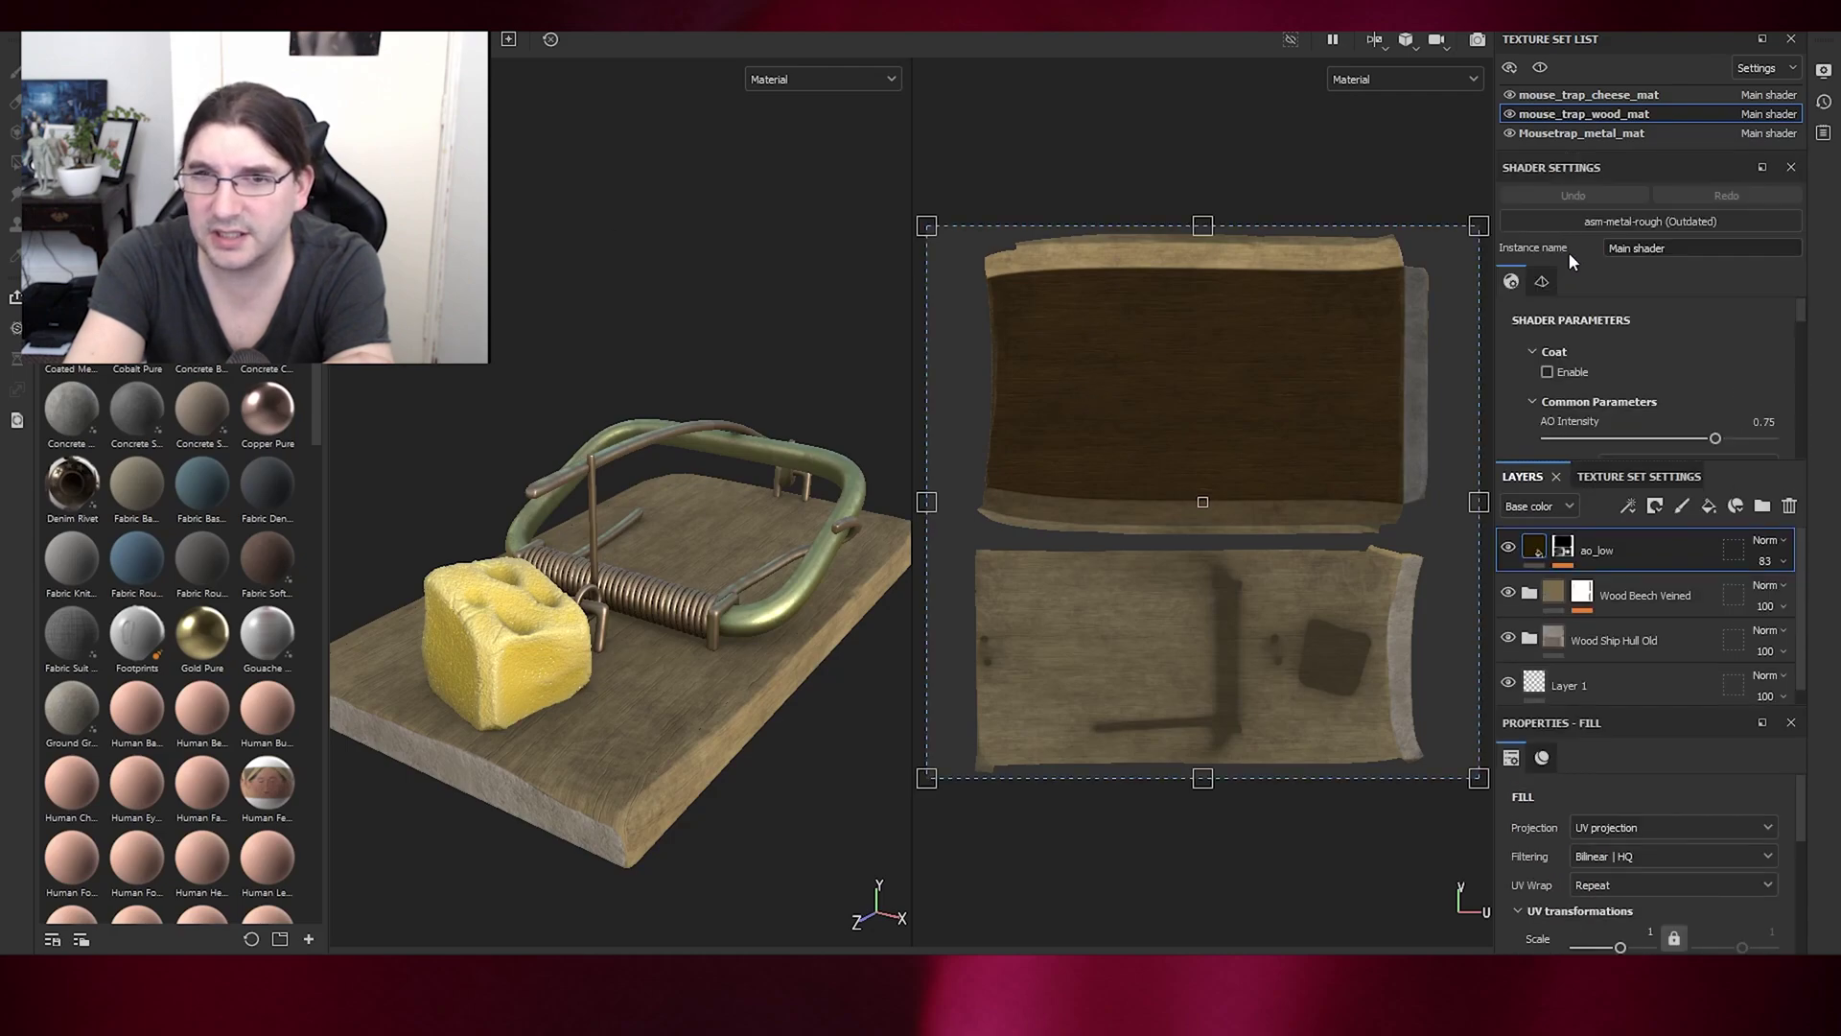
# - Examine the main shader's displacement and tessellation settings and toggle their effect on the mouse trap
pyautogui.click(1544, 283)
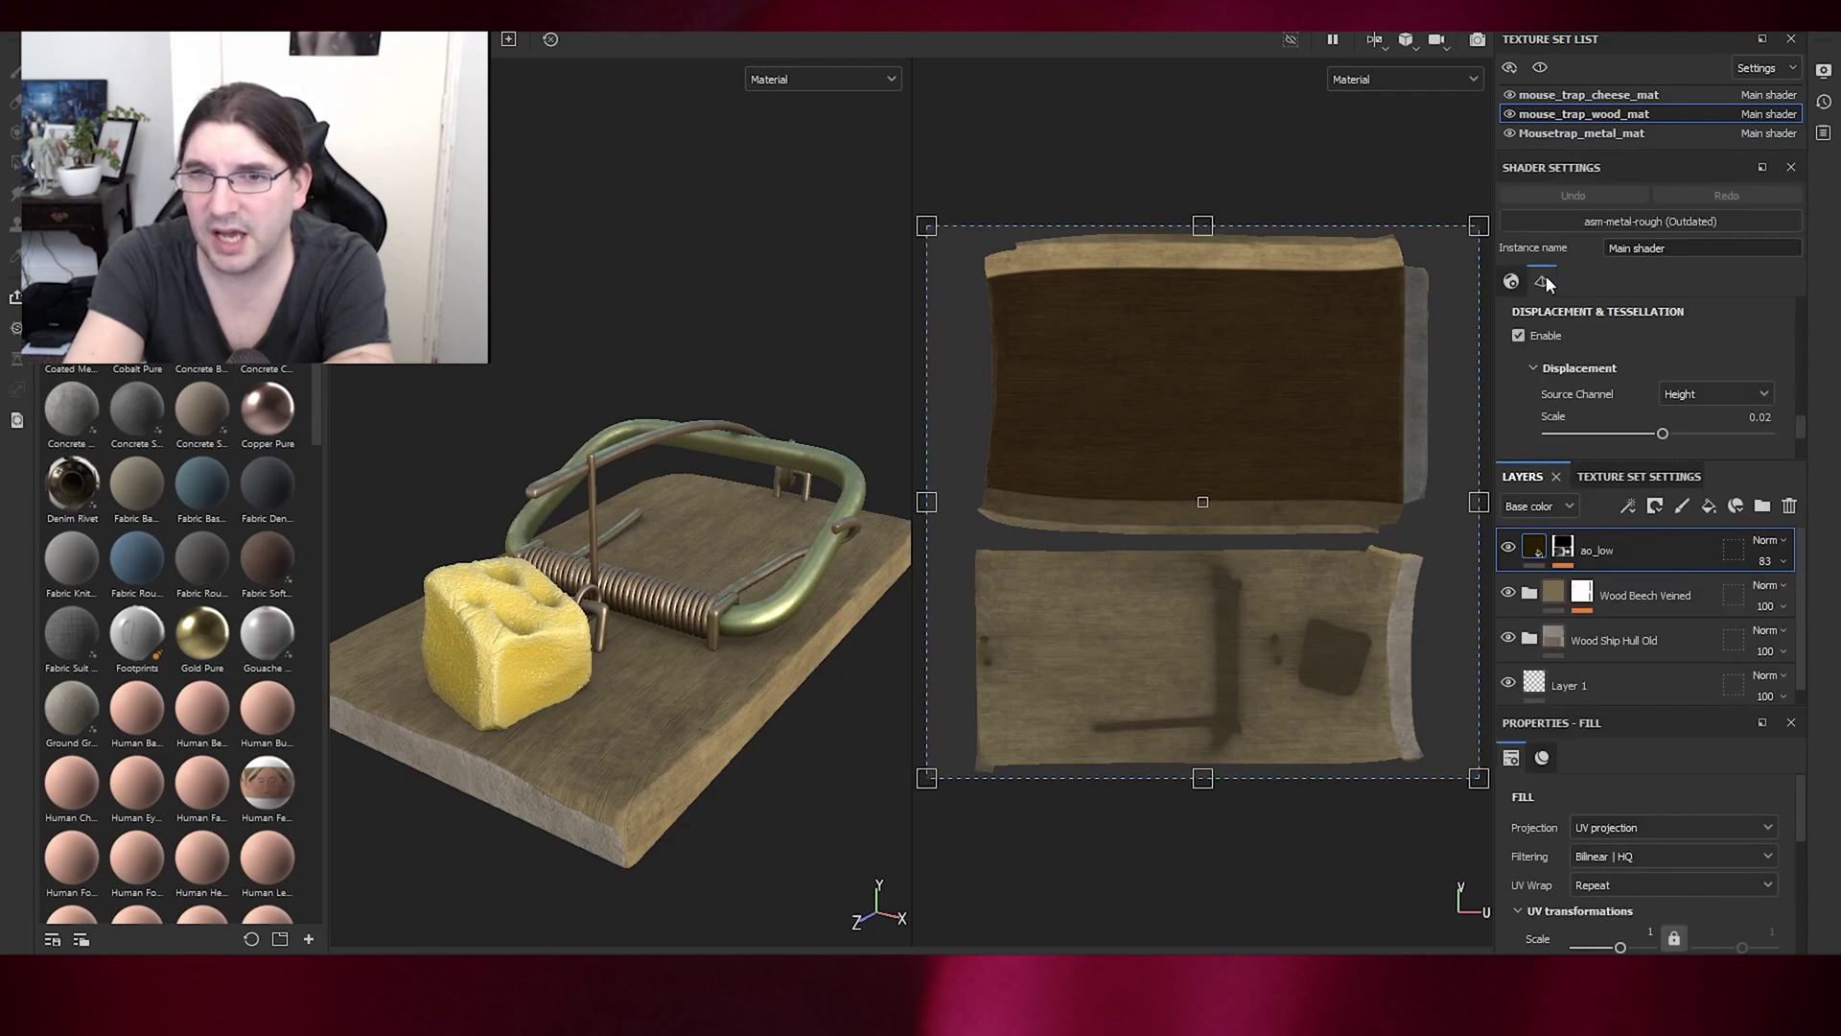
pyautogui.click(1520, 336)
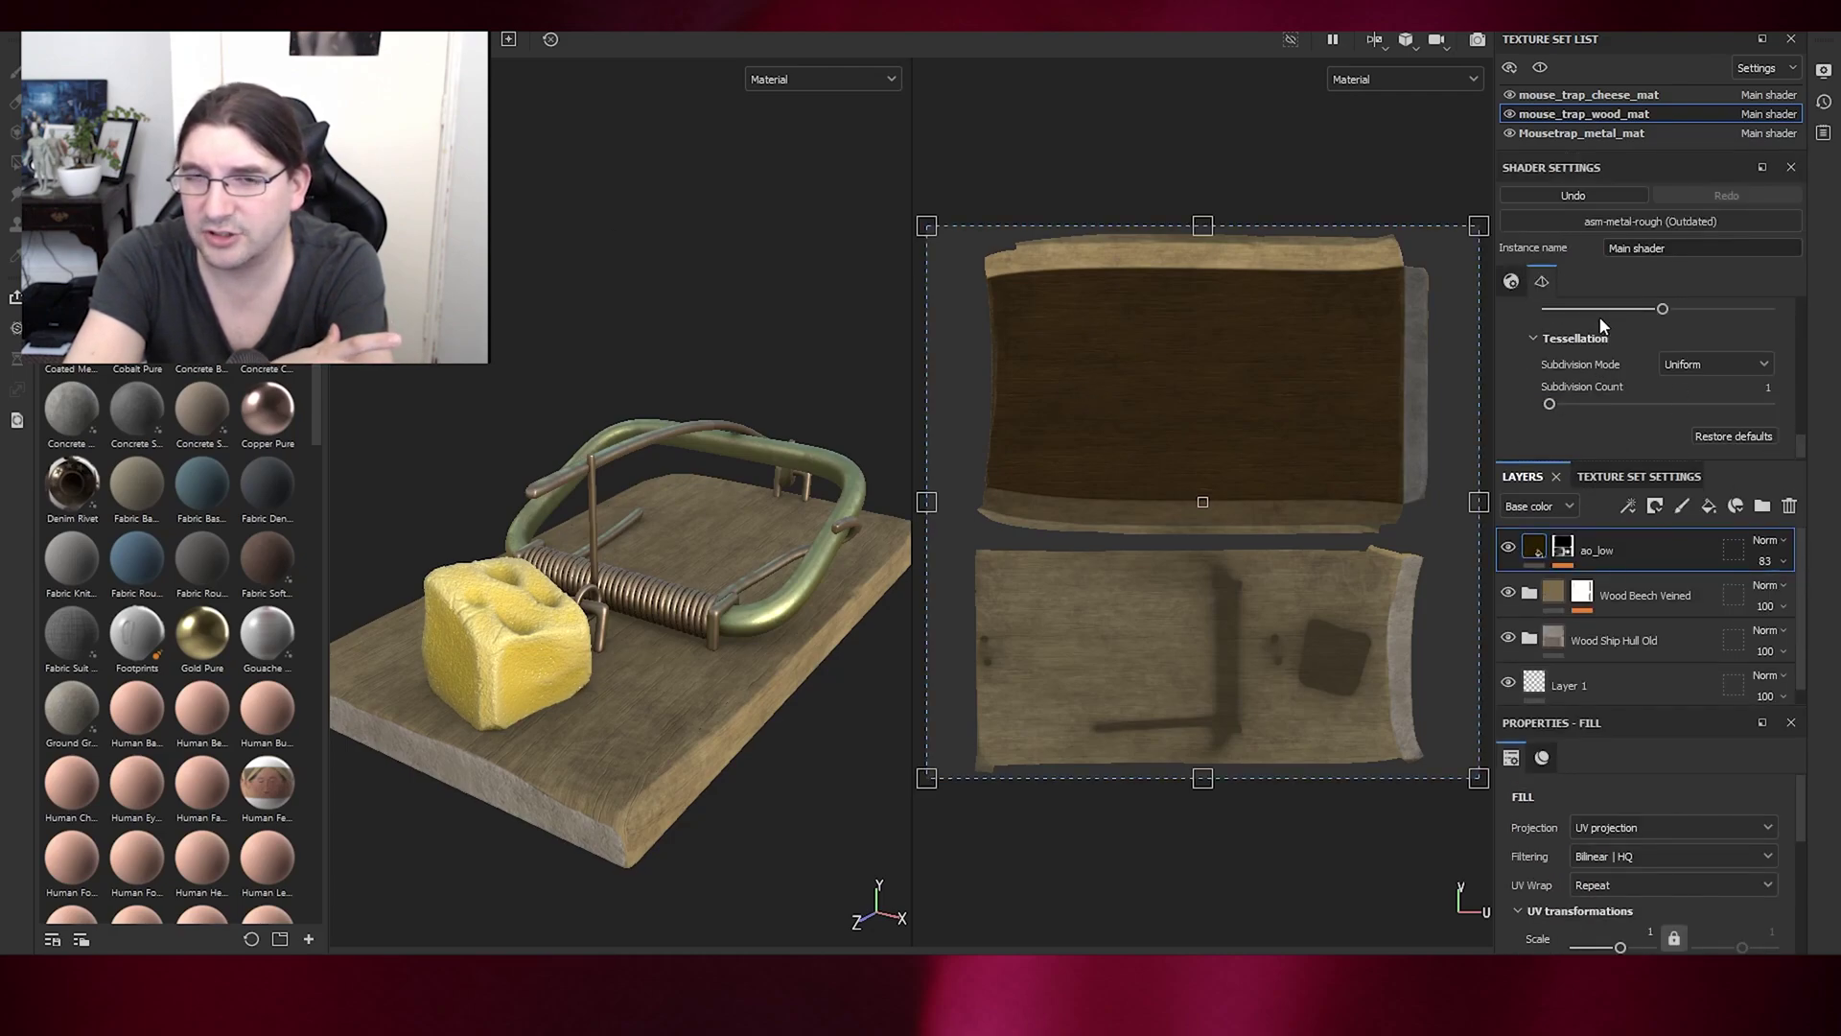
pyautogui.keyDown('alt'); pyautogui.moveTo(564, 503); pyautogui.dragTo(556, 394, button='middle'); pyautogui.keyUp('alt')
# - Cycle the viewports through the single channels to Height, and return to the full material view
pyautogui.press('c')
pyautogui.press('c')
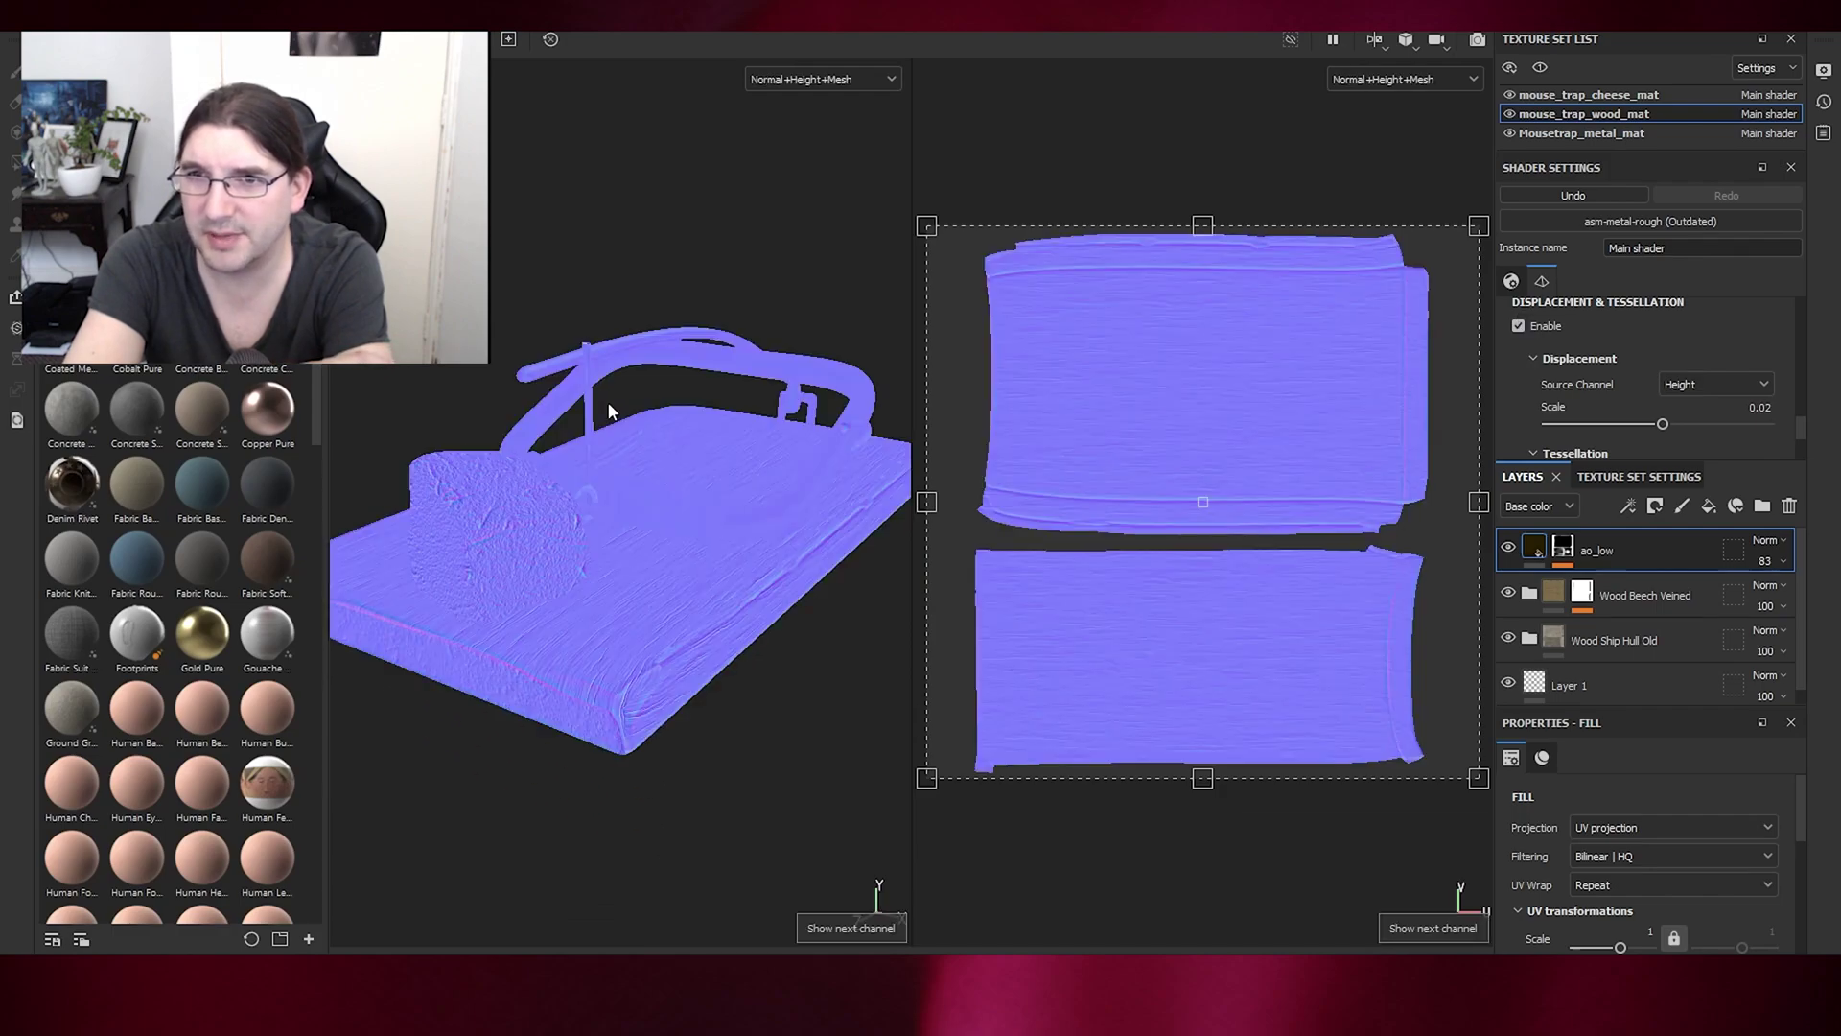
pyautogui.press('c')
pyautogui.press('c')
pyautogui.press('c')
pyautogui.press('c')
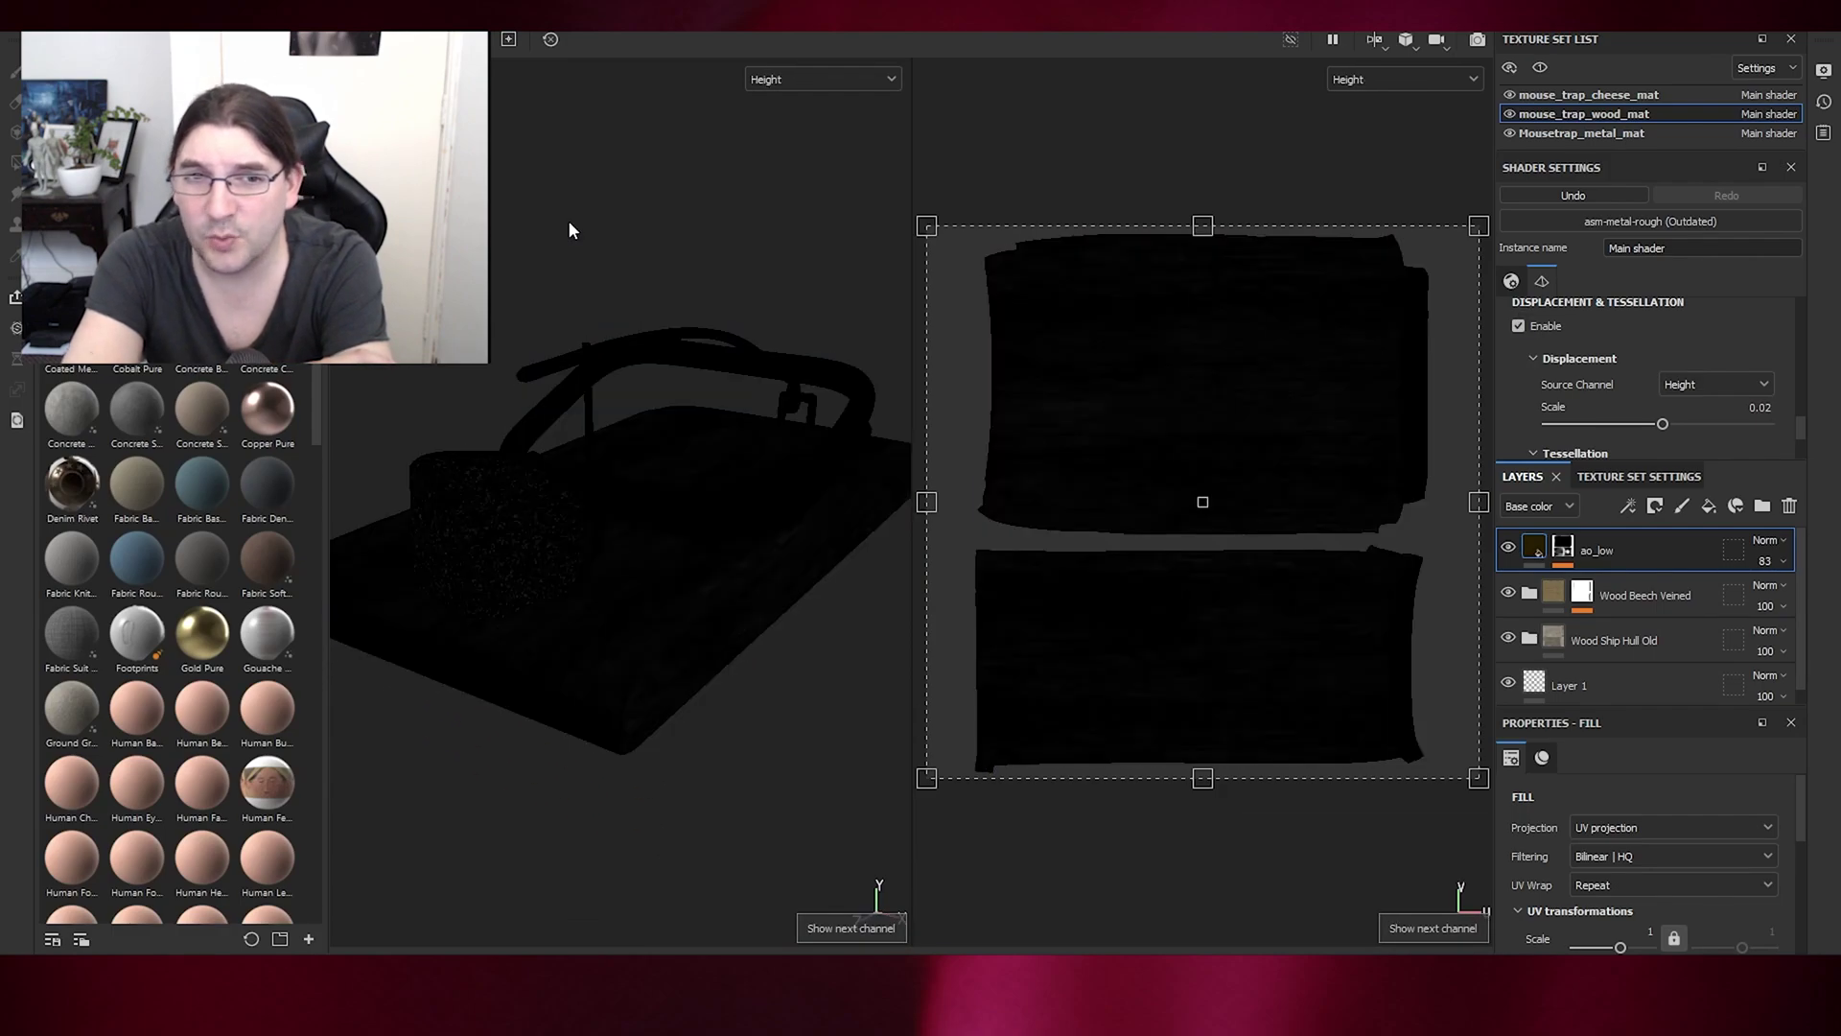
pyautogui.keyDown('alt'); pyautogui.moveTo(568, 220); pyautogui.dragTo(576, 522); pyautogui.keyUp('alt')
pyautogui.keyDown('alt'); pyautogui.moveTo(575, 523); pyautogui.dragTo(670, 613, button='middle'); pyautogui.keyUp('alt')
pyautogui.keyDown('alt'); pyautogui.moveTo(670, 613); pyautogui.dragTo(617, 387, button='right'); pyautogui.keyUp('alt')
pyautogui.press('m')
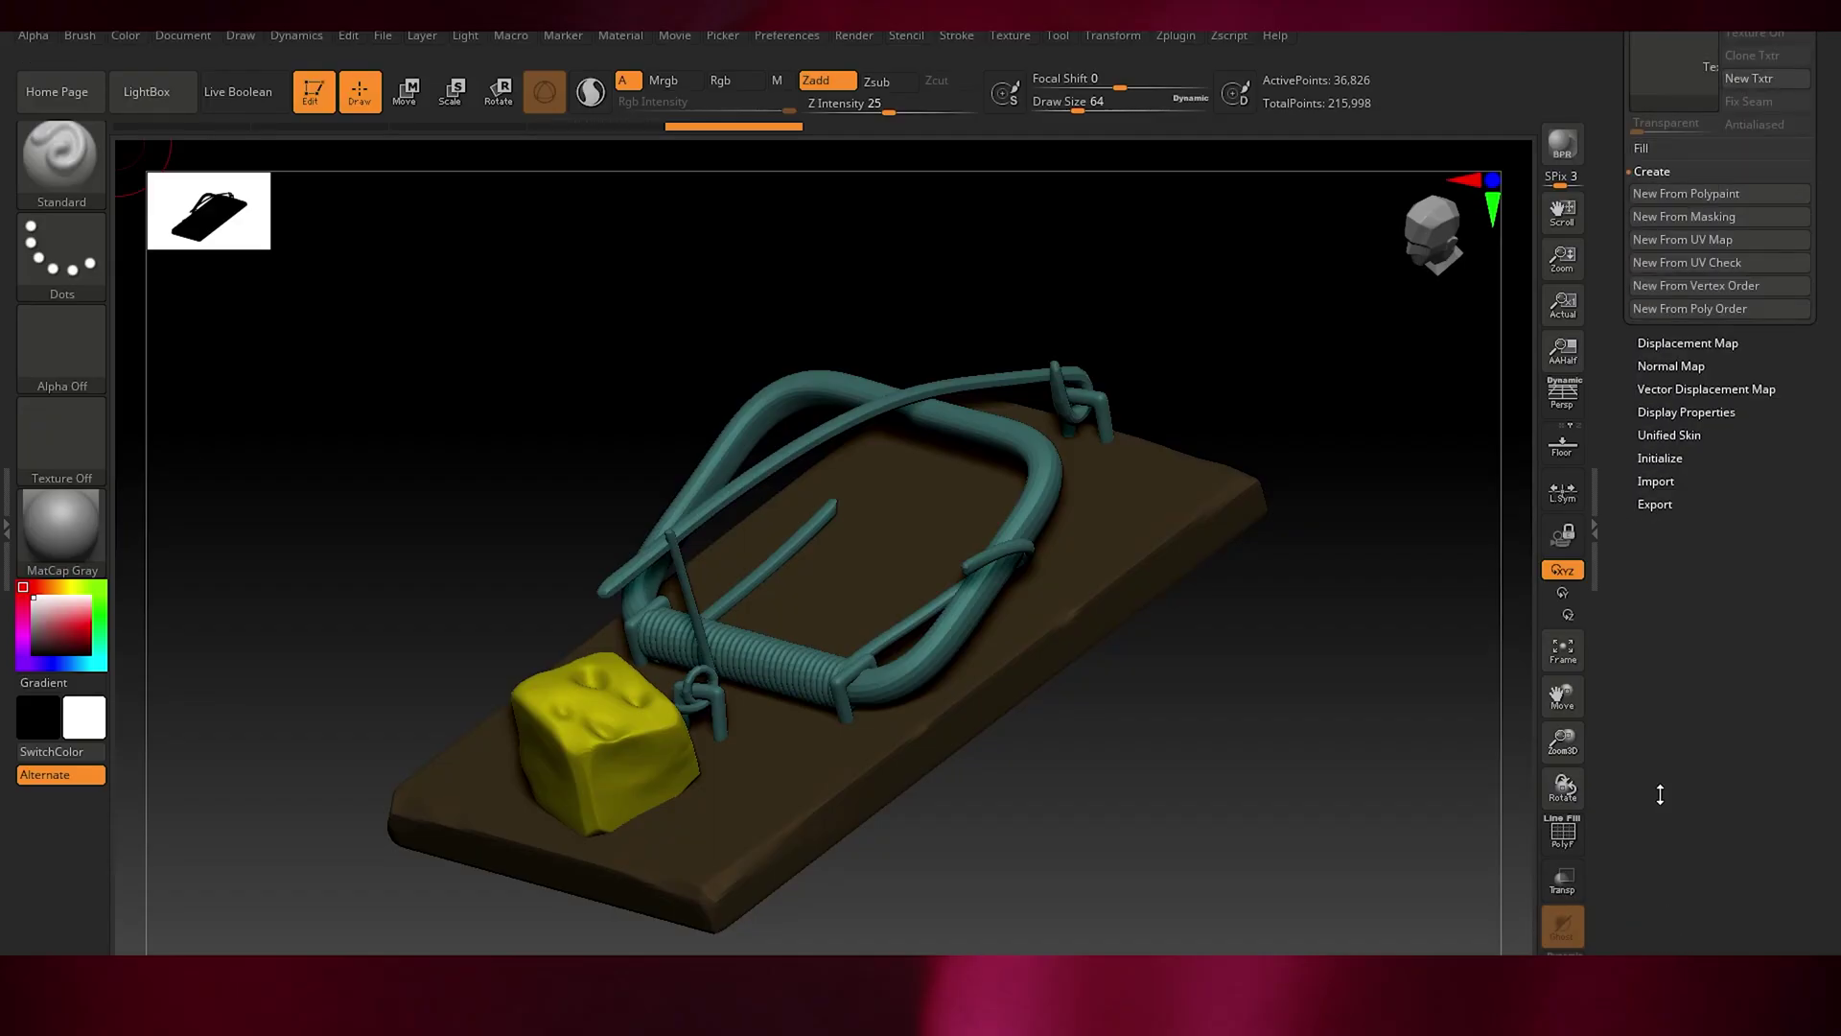
# - Switch to ZBrush, display the mouse trap wood texture map on the wood_low mesh and clone it to the texture slot
pyautogui.click(1757, 417)
pyautogui.click(1673, 446)
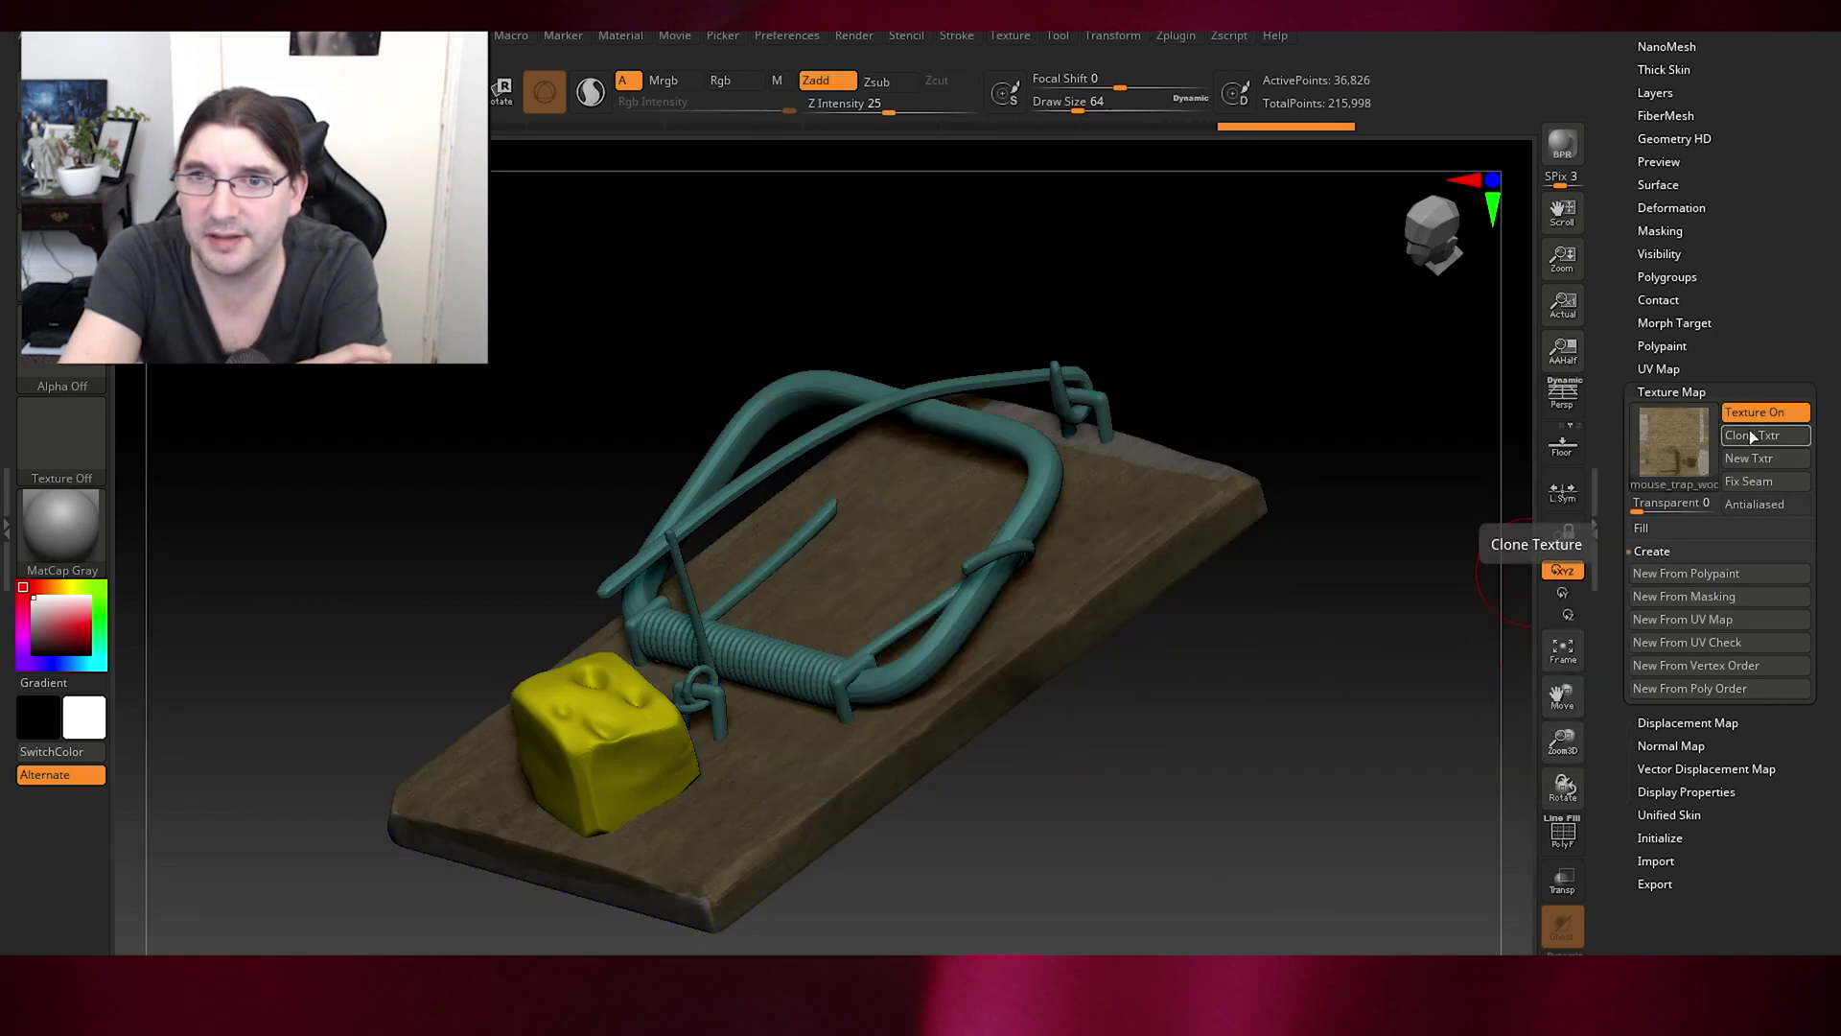
pyautogui.click(1748, 433)
pyautogui.moveTo(1010, 36)
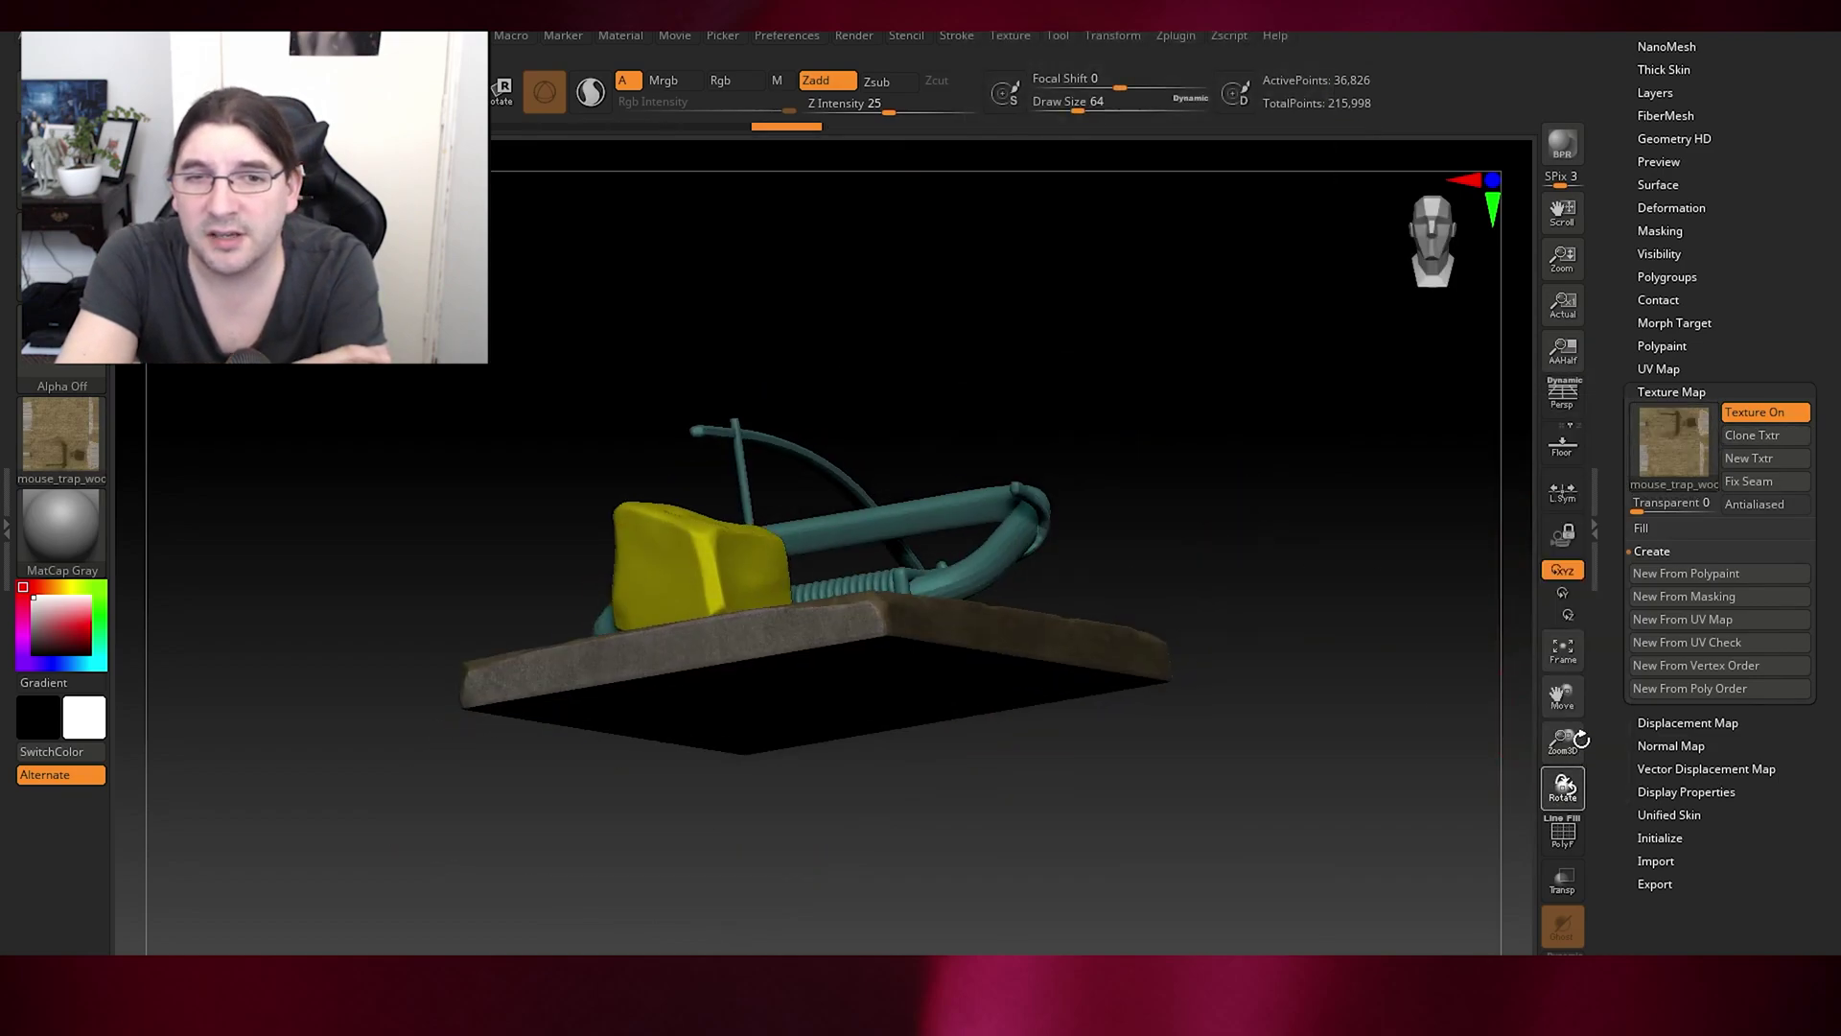
# - Check the polygon wireframe of the wood_low mesh and subdivide it to level 4
pyautogui.click(1562, 832)
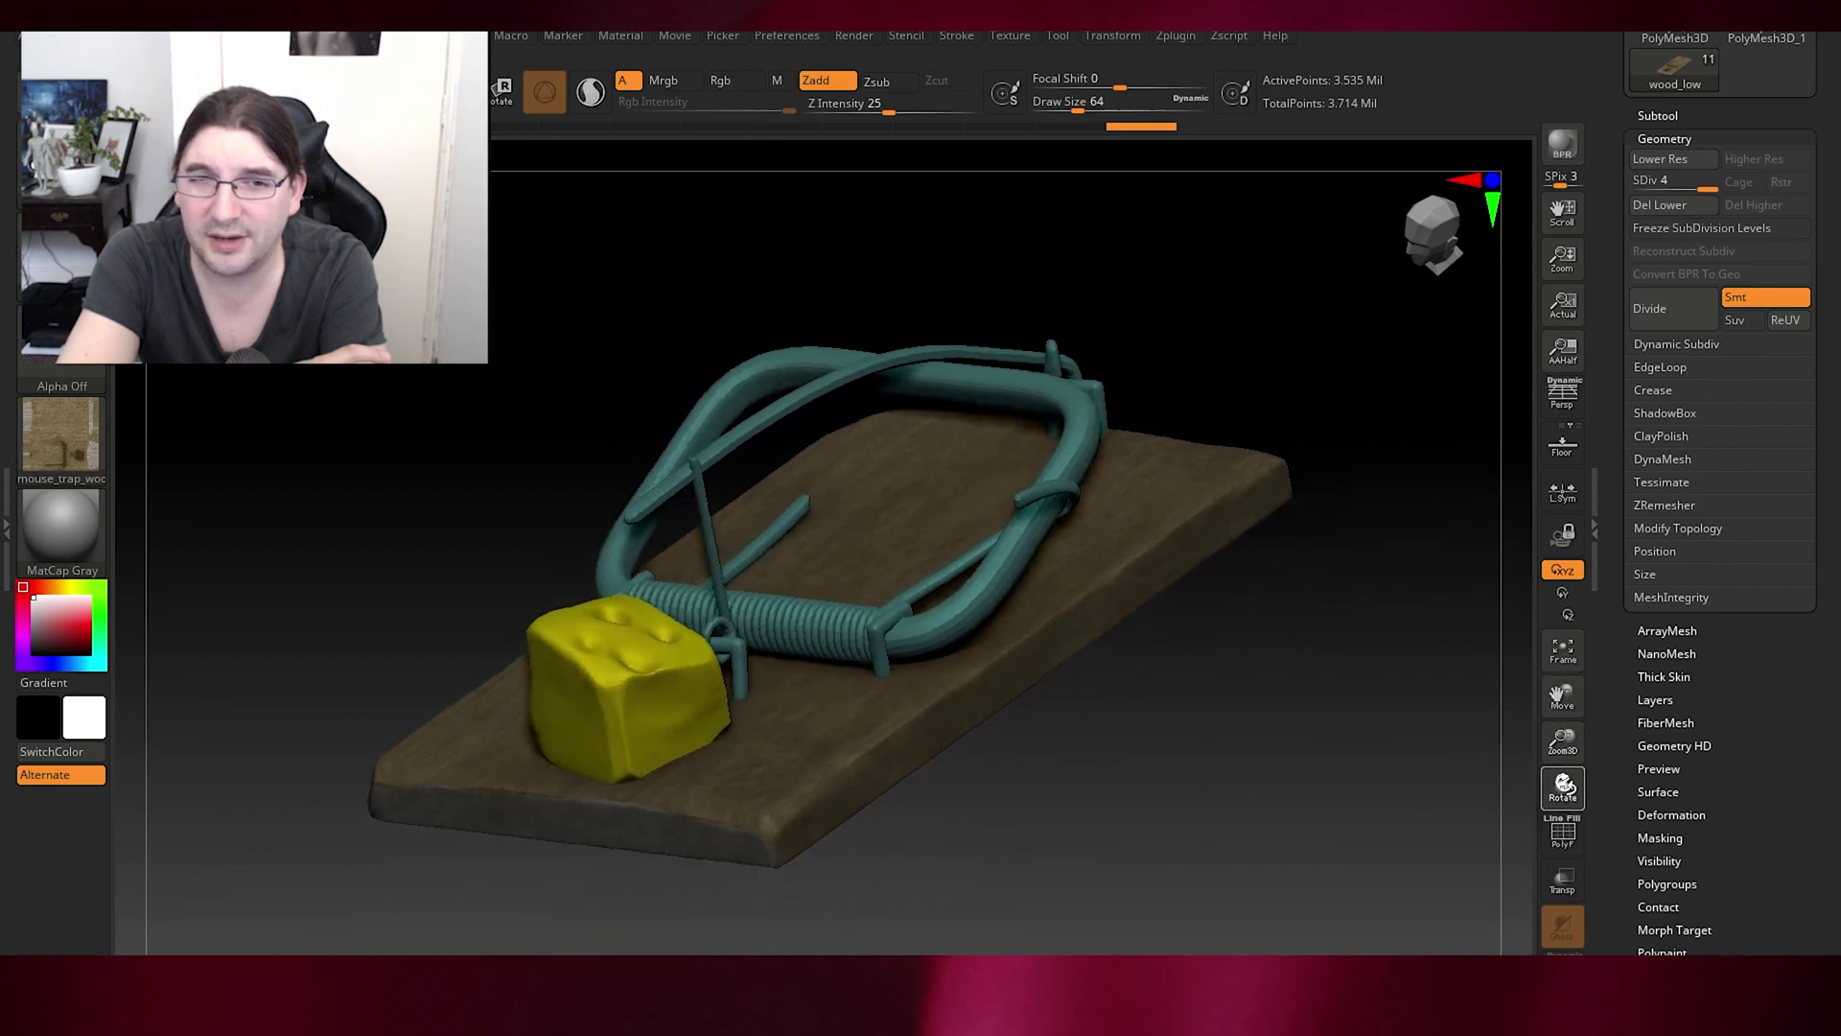
pyautogui.hotkey('shift', 'f')
pyautogui.click(1683, 144)
# - Clone the mouse trap wood height map from wood_low's displacement map and apply it to the mesh as displacement
pyautogui.click(1655, 231)
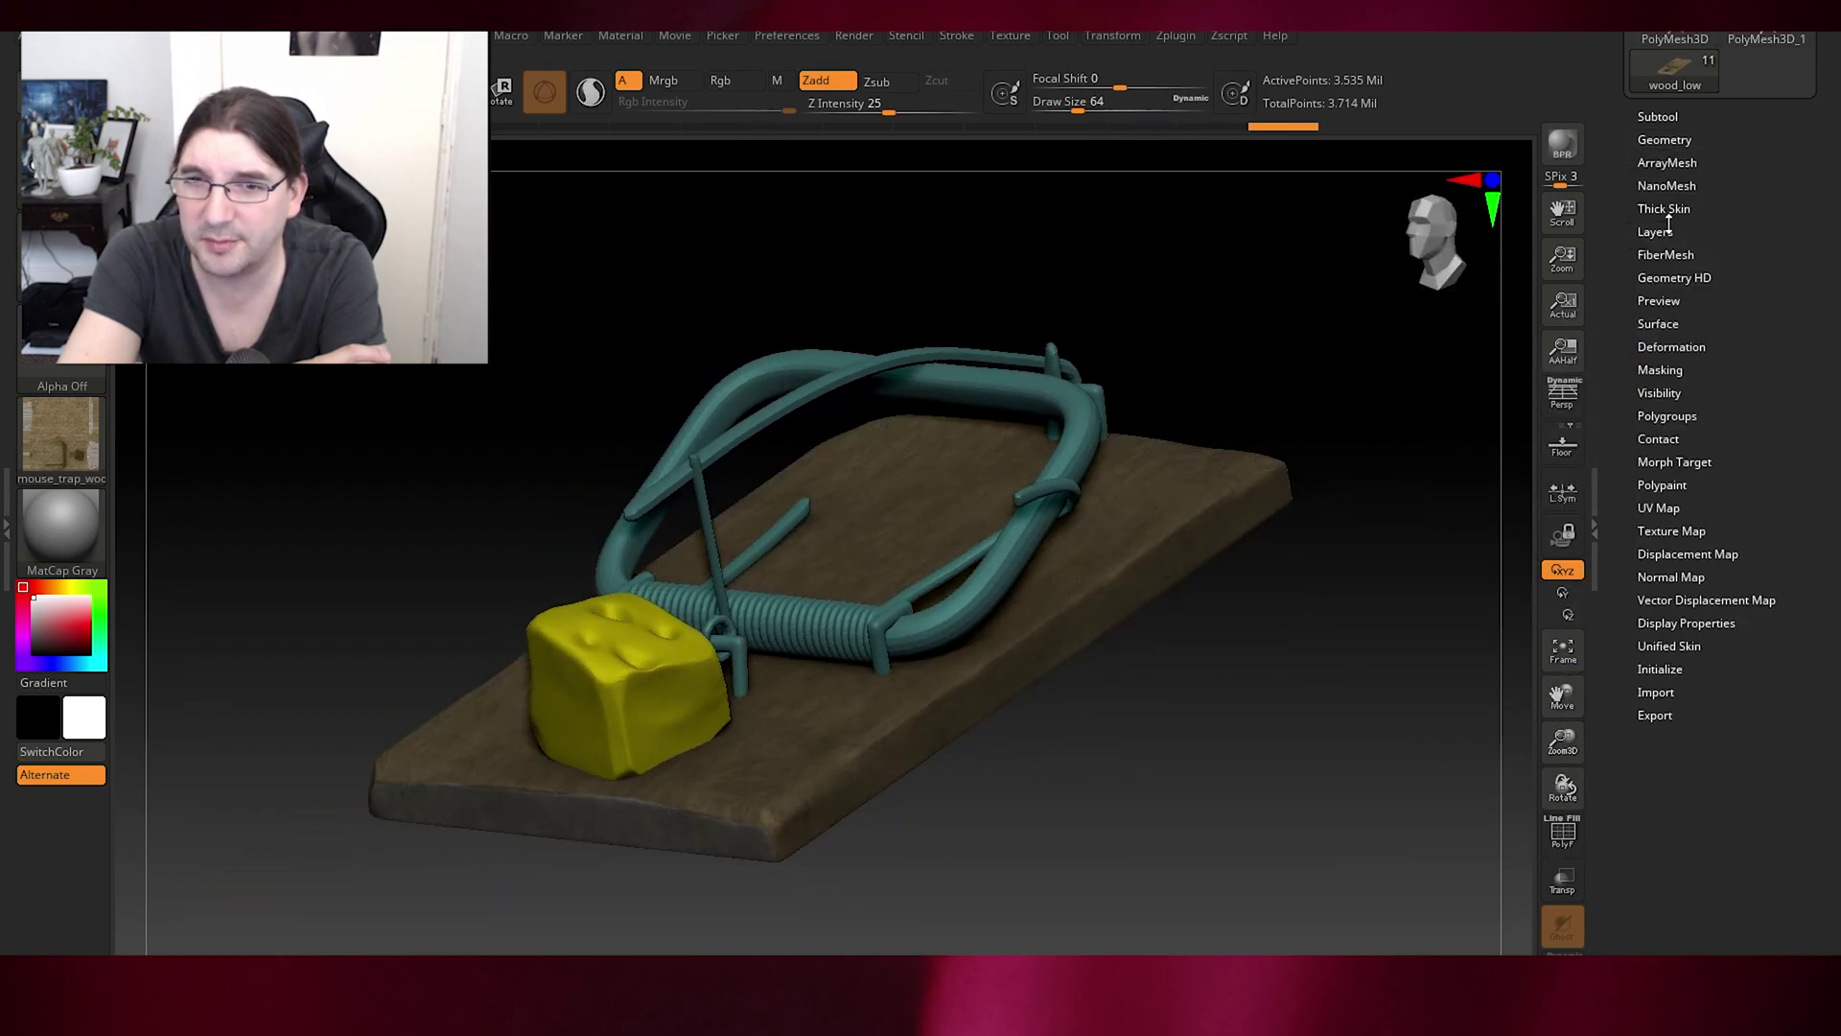
pyautogui.click(1682, 552)
pyautogui.click(1669, 604)
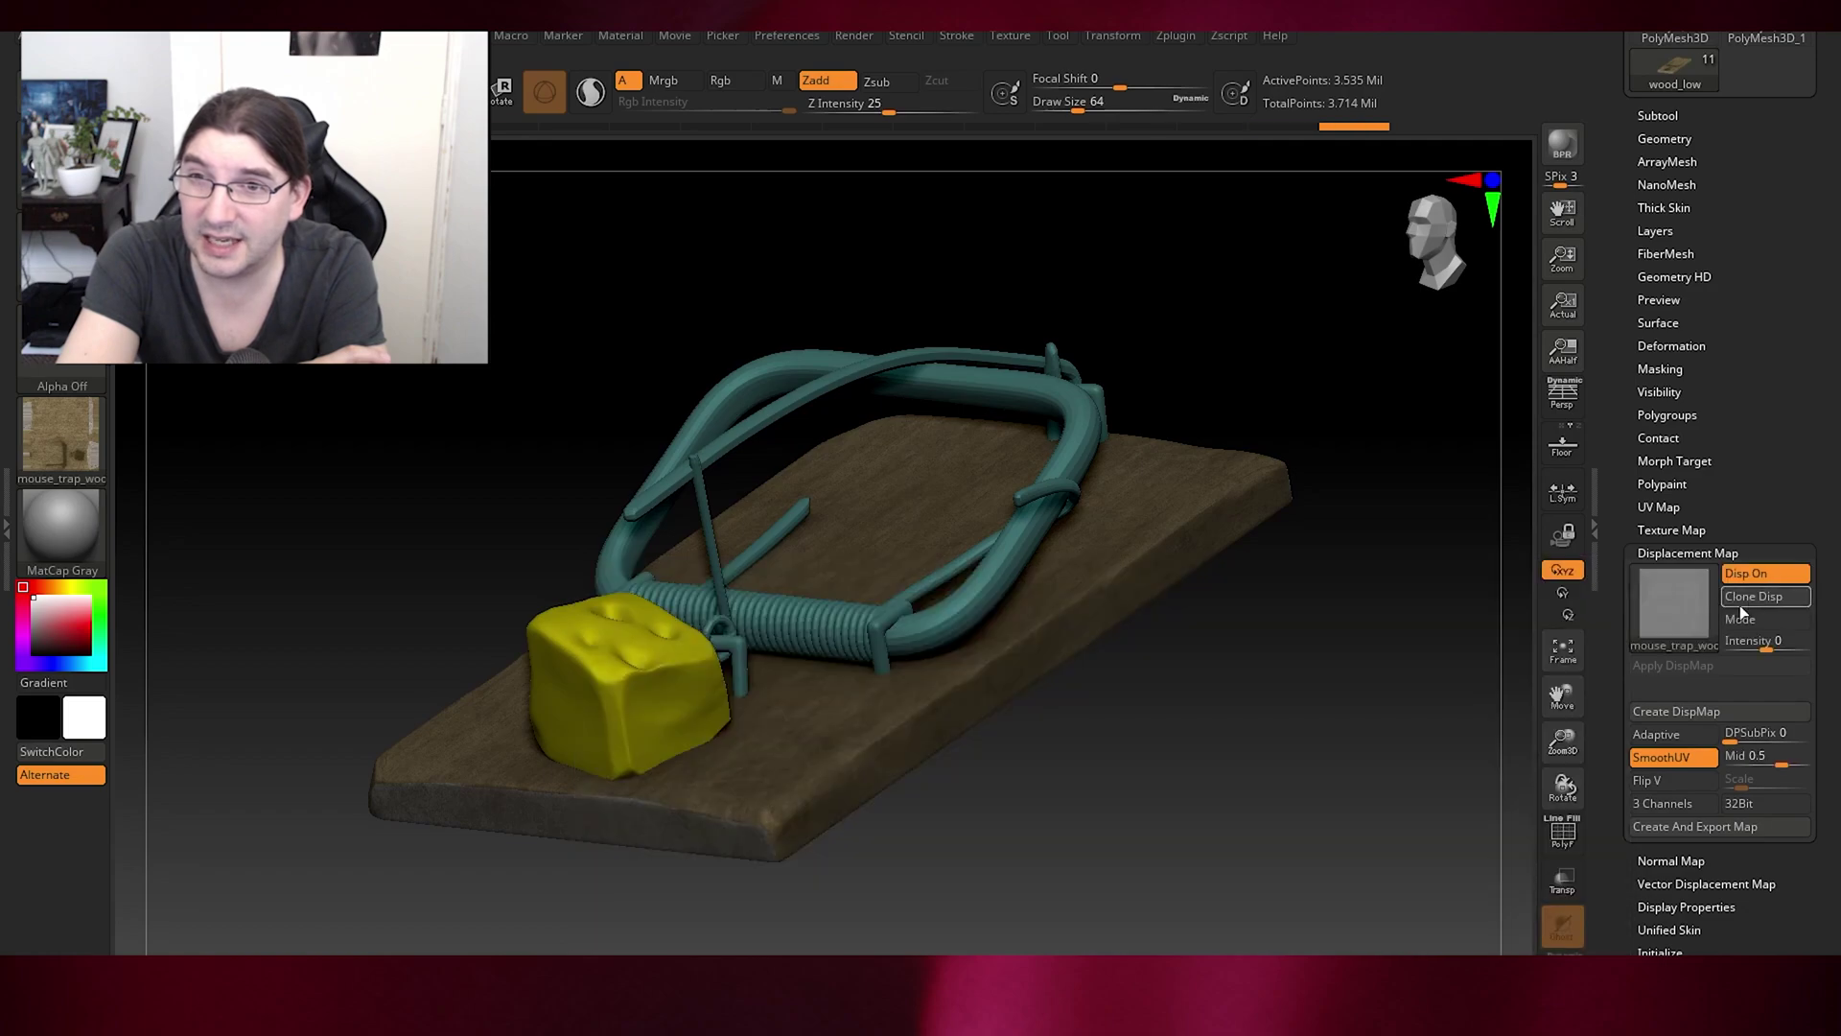
pyautogui.click(1741, 600)
pyautogui.click(1669, 614)
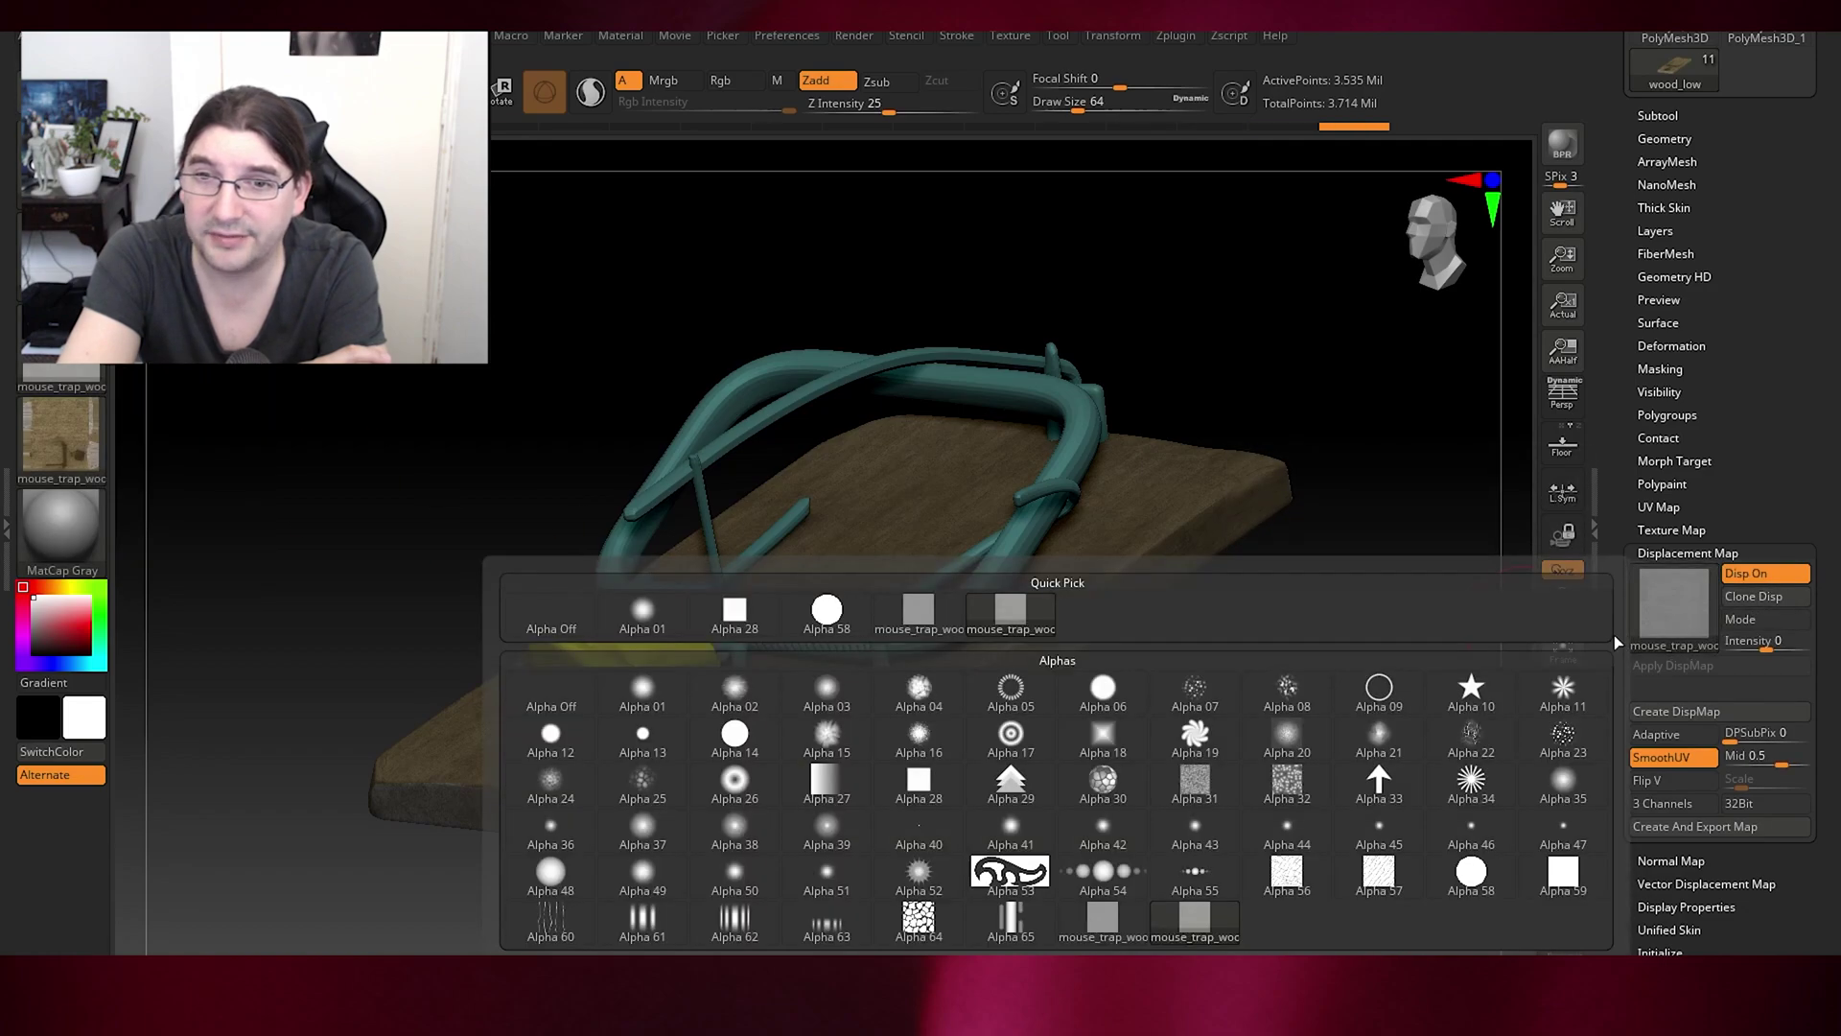
pyautogui.click(1010, 609)
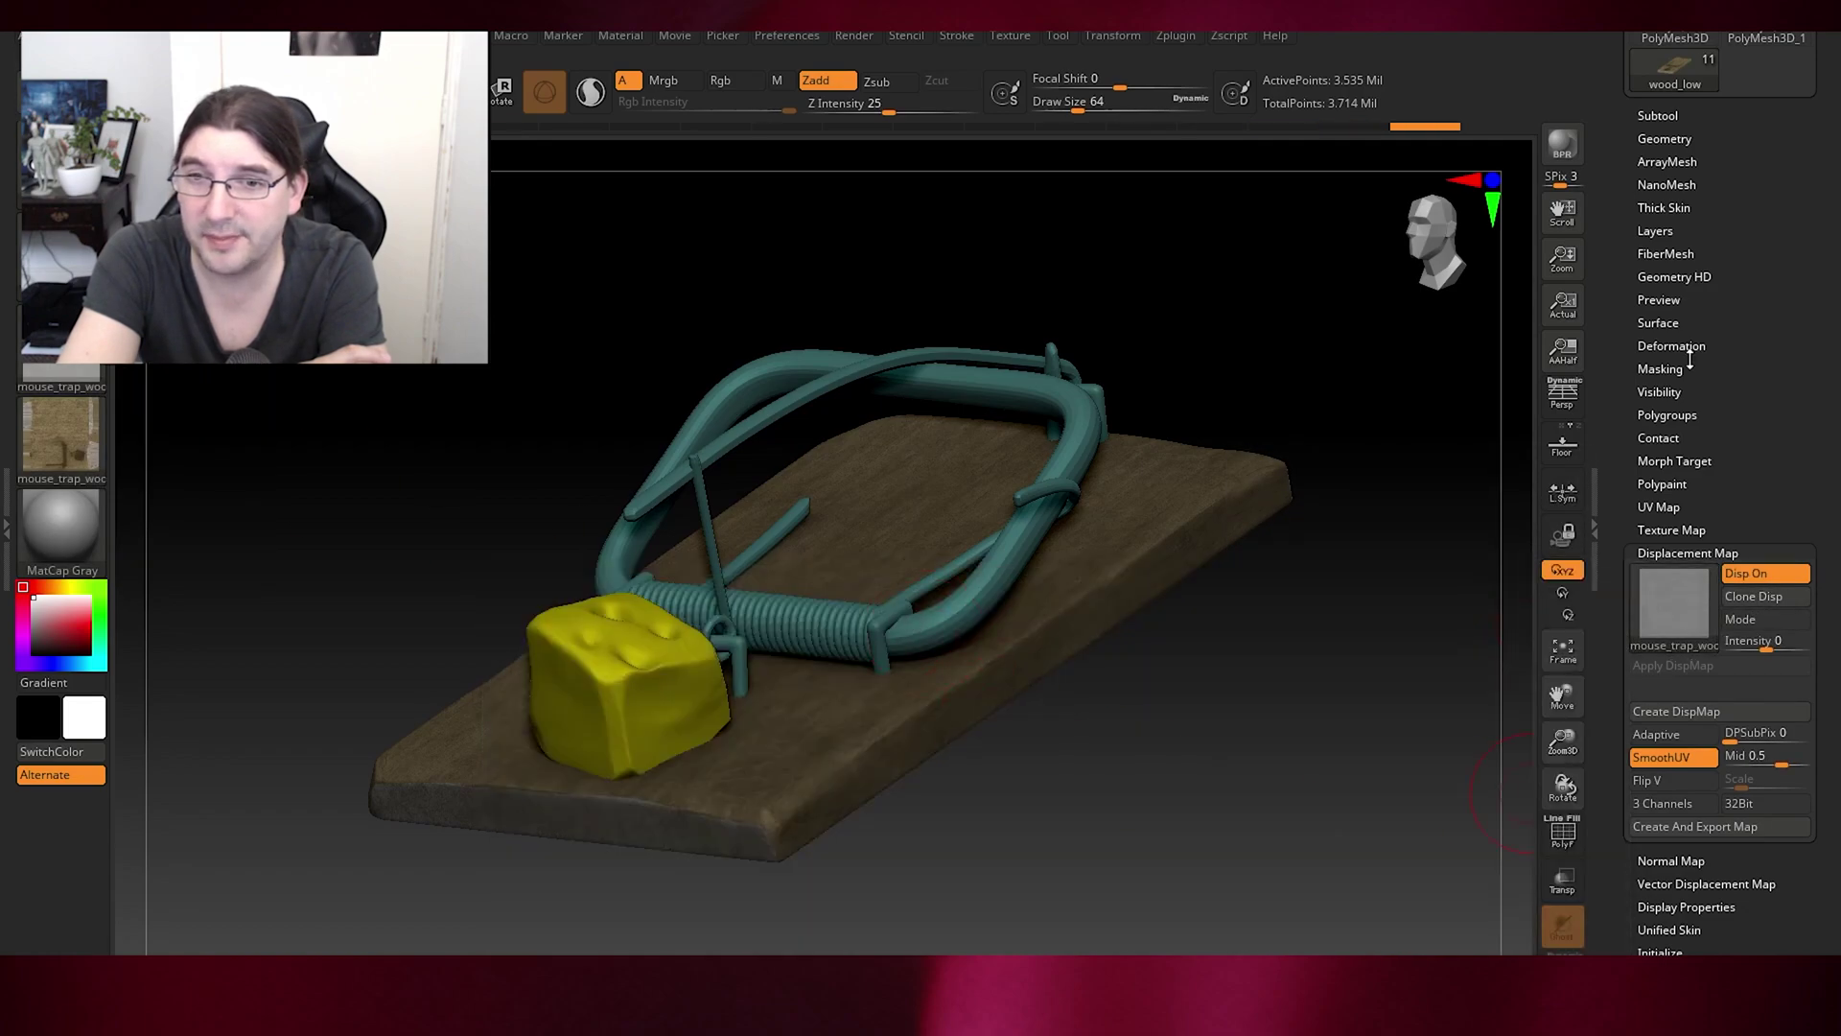
pyautogui.click(1772, 667)
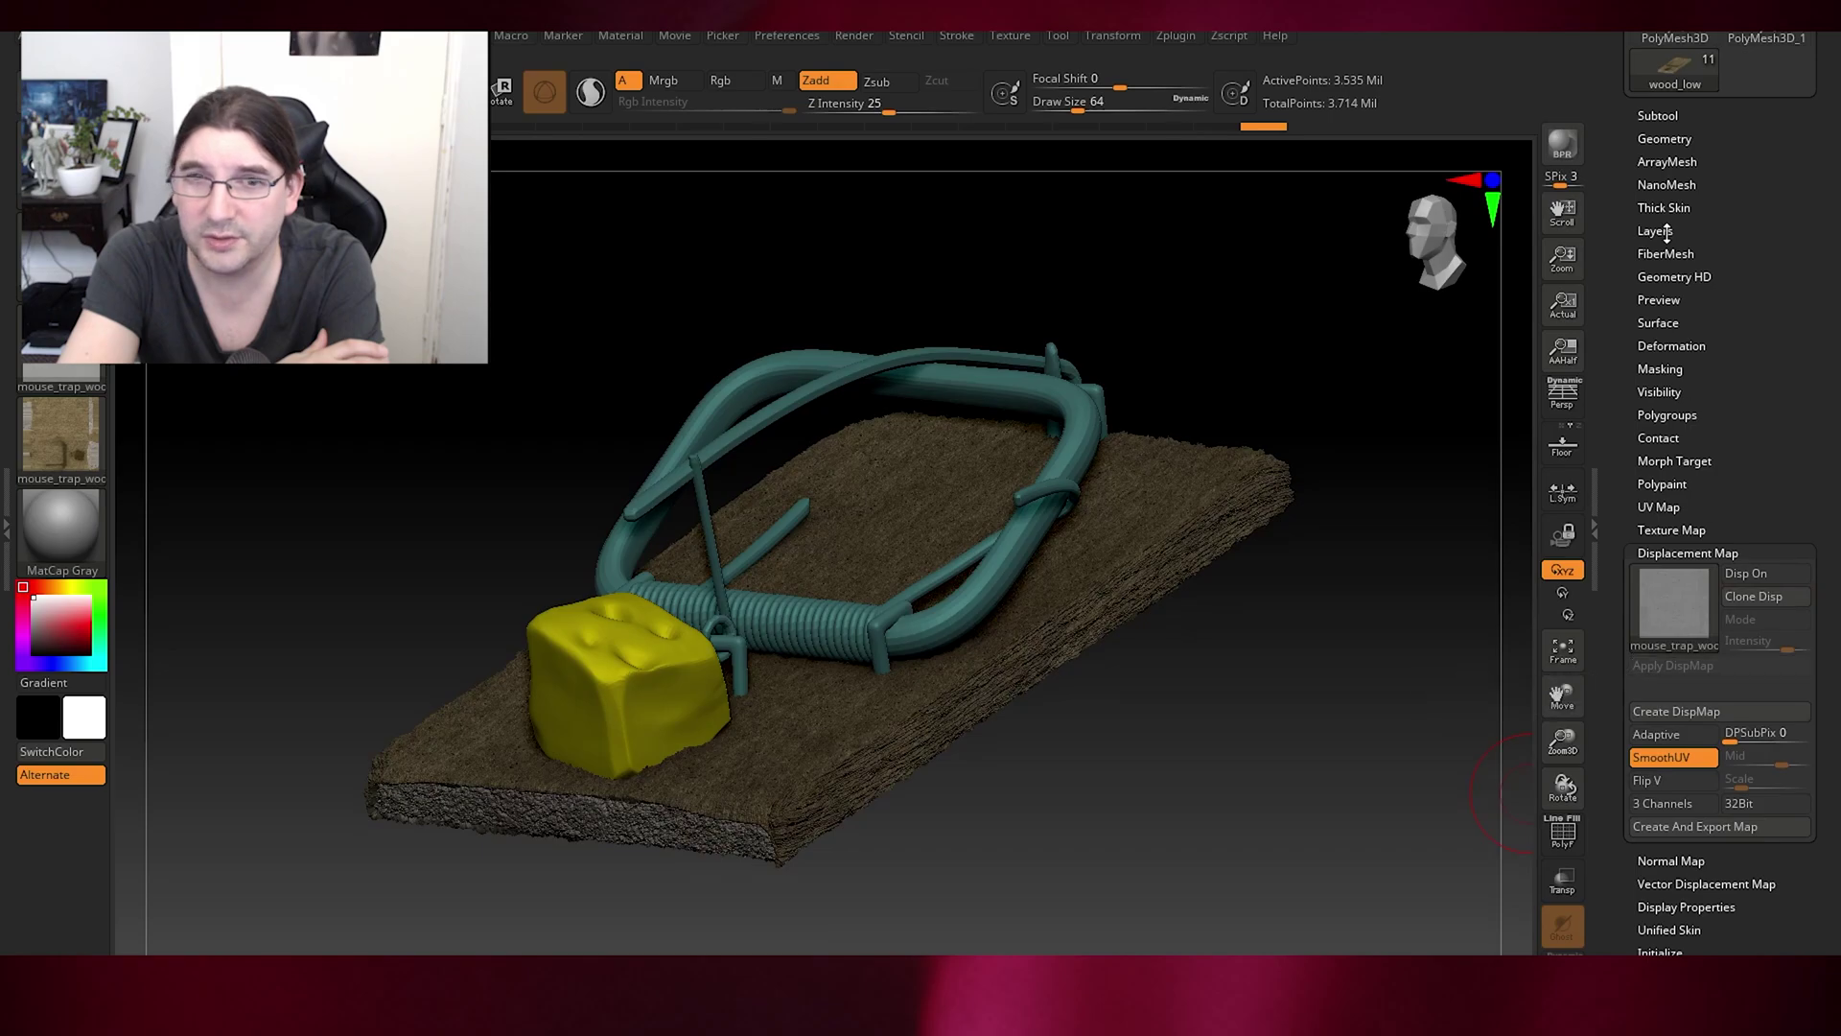
# - Set the displacement layer's intensity to 0.48672 and switch the display material to BasicMaterial2
pyautogui.click(1663, 232)
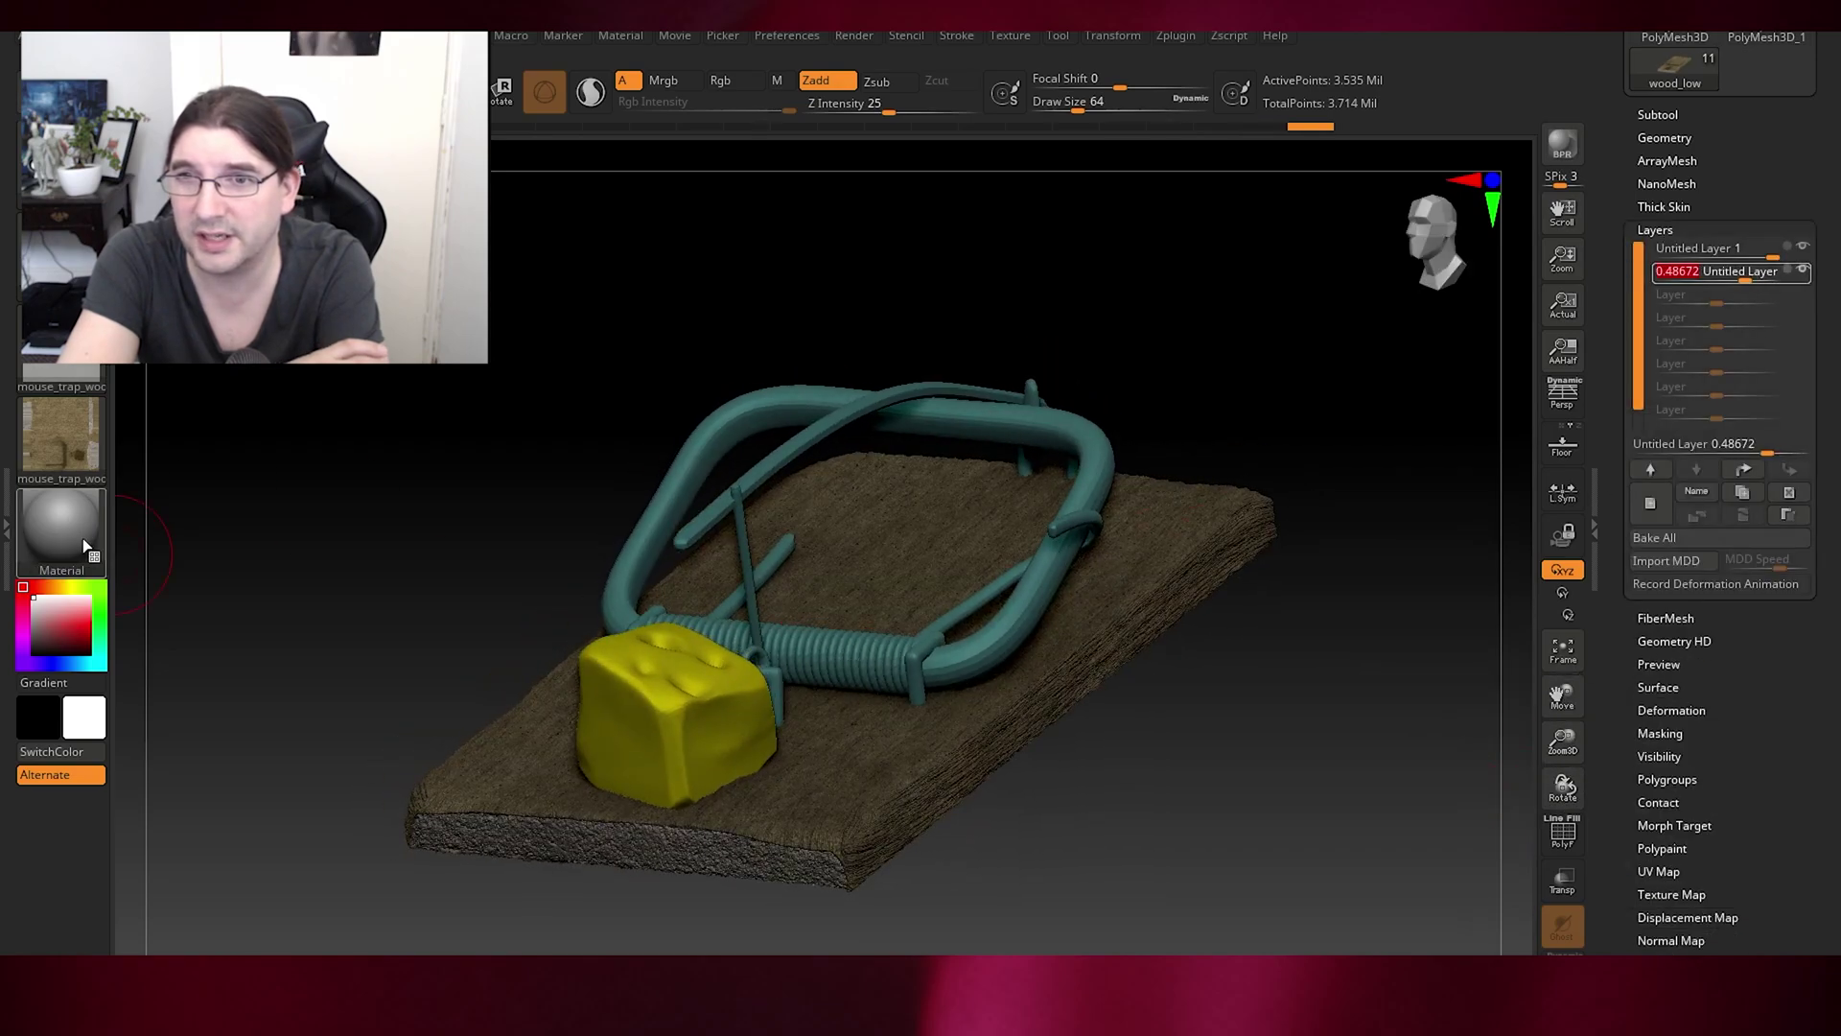
pyautogui.click(84, 545)
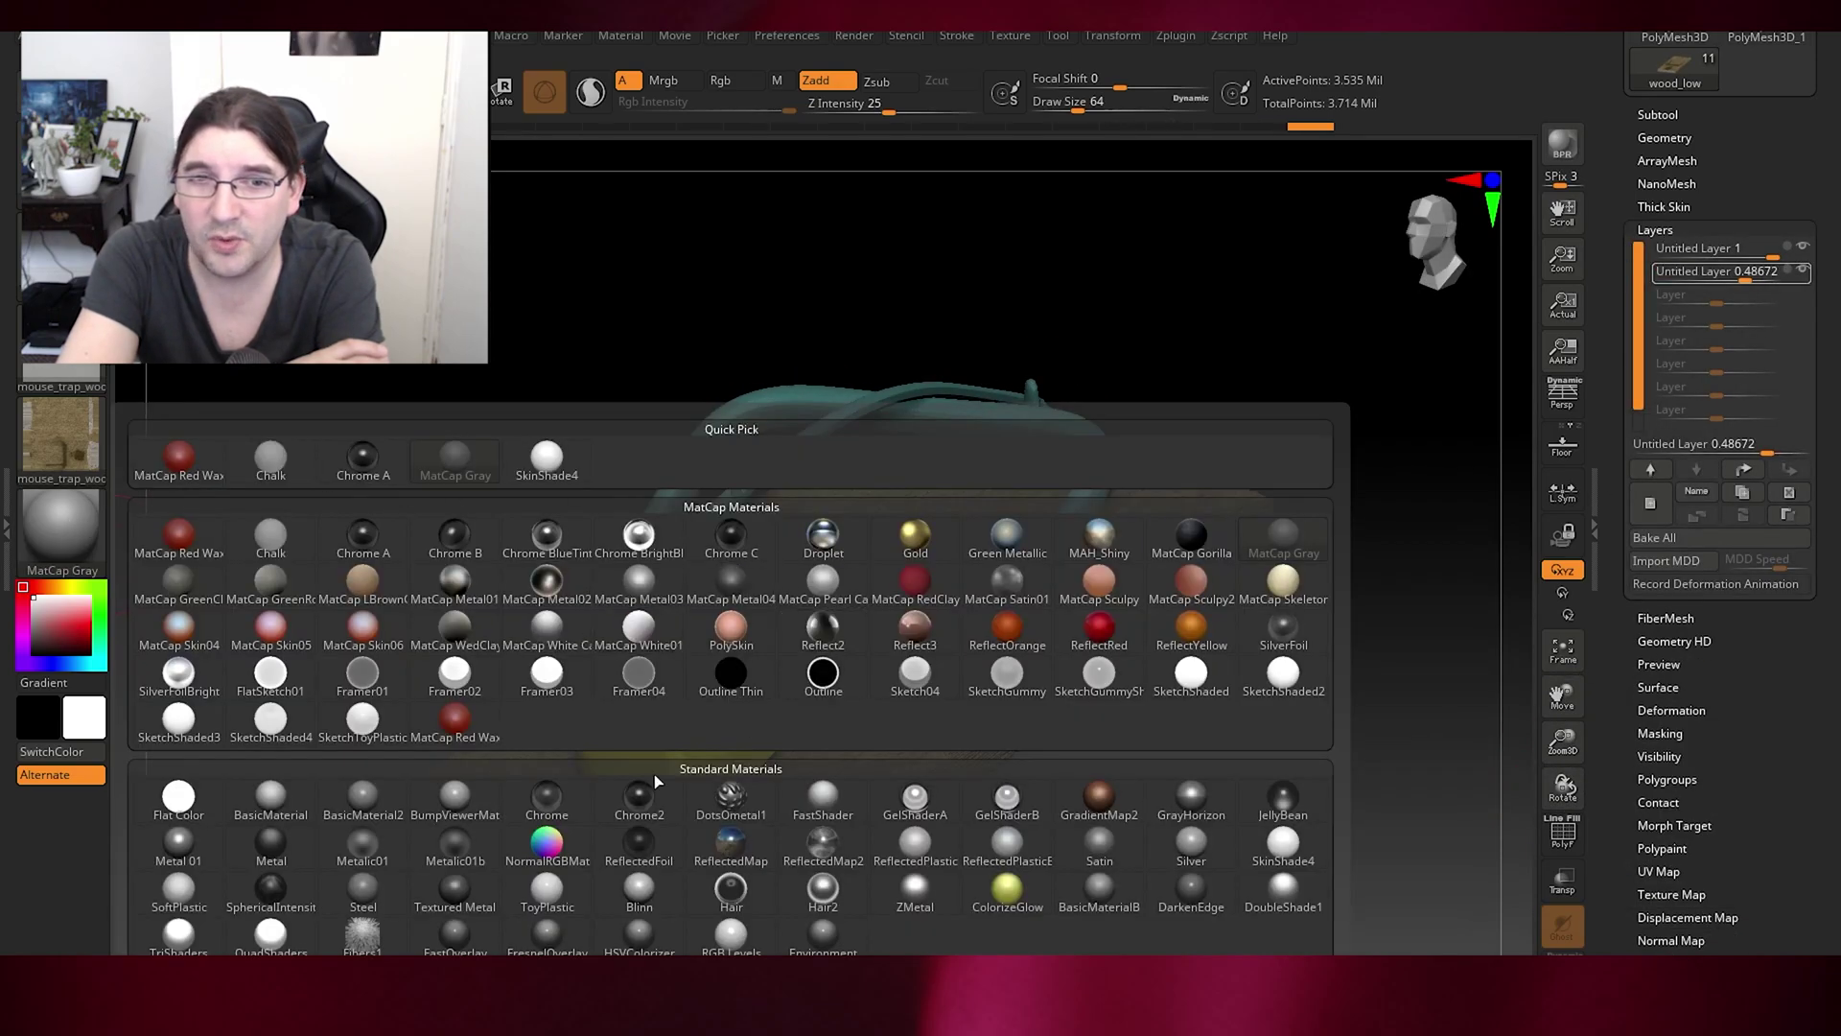
pyautogui.click(653, 792)
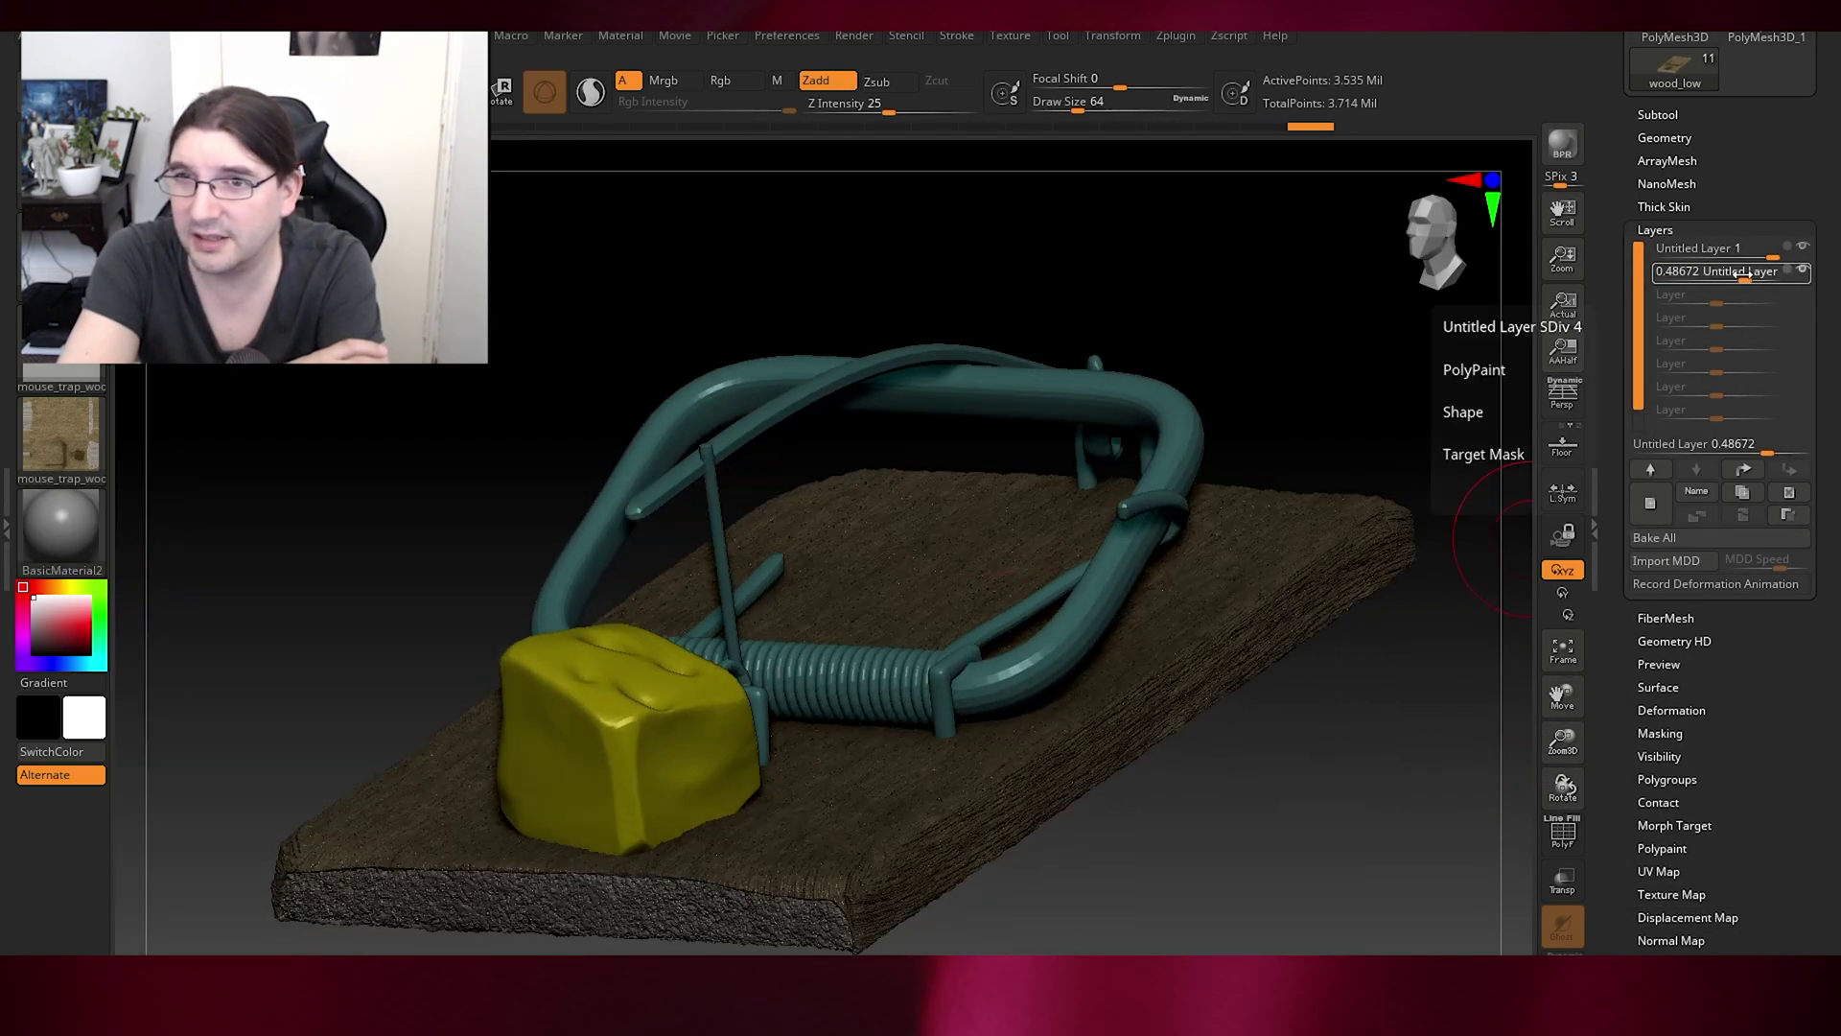
# - Set the displacement layer's intensity to 0.18584 and bake all layers into the wood_low mesh
pyautogui.moveTo(1745, 276); pyautogui.dragTo(1733, 274)
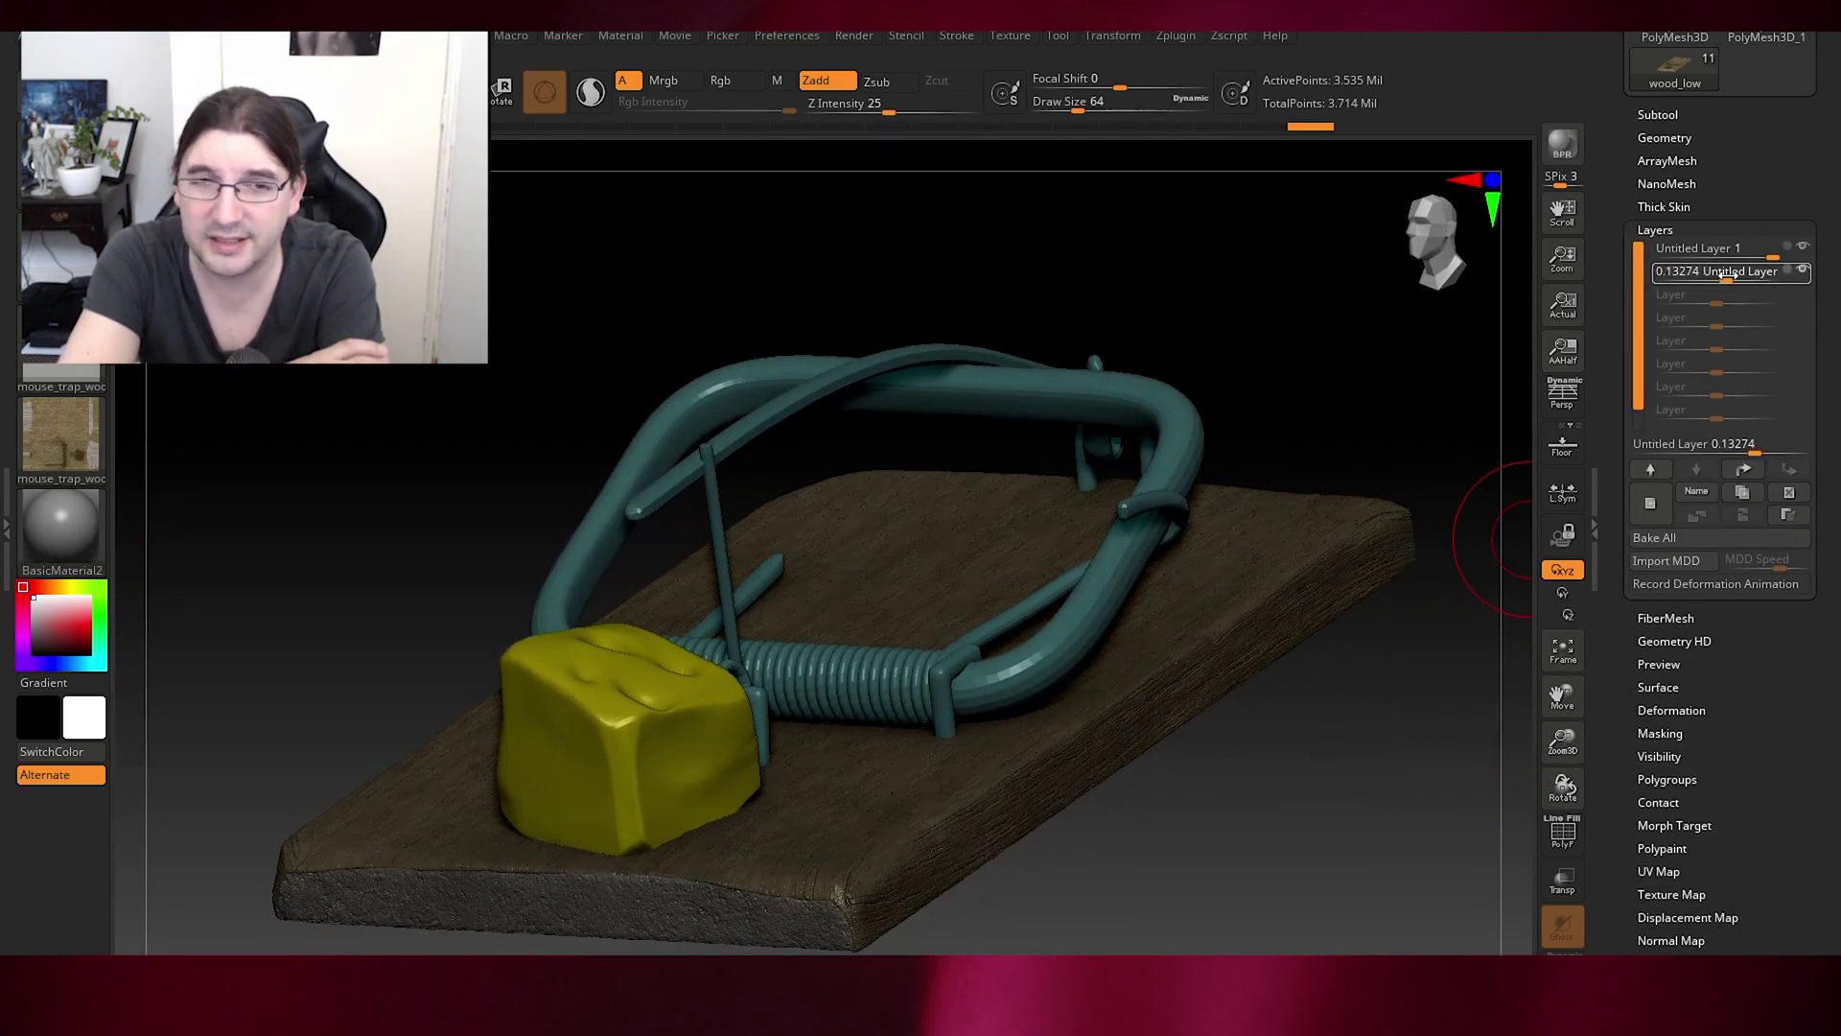
pyautogui.moveTo(1727, 276); pyautogui.dragTo(1729, 276)
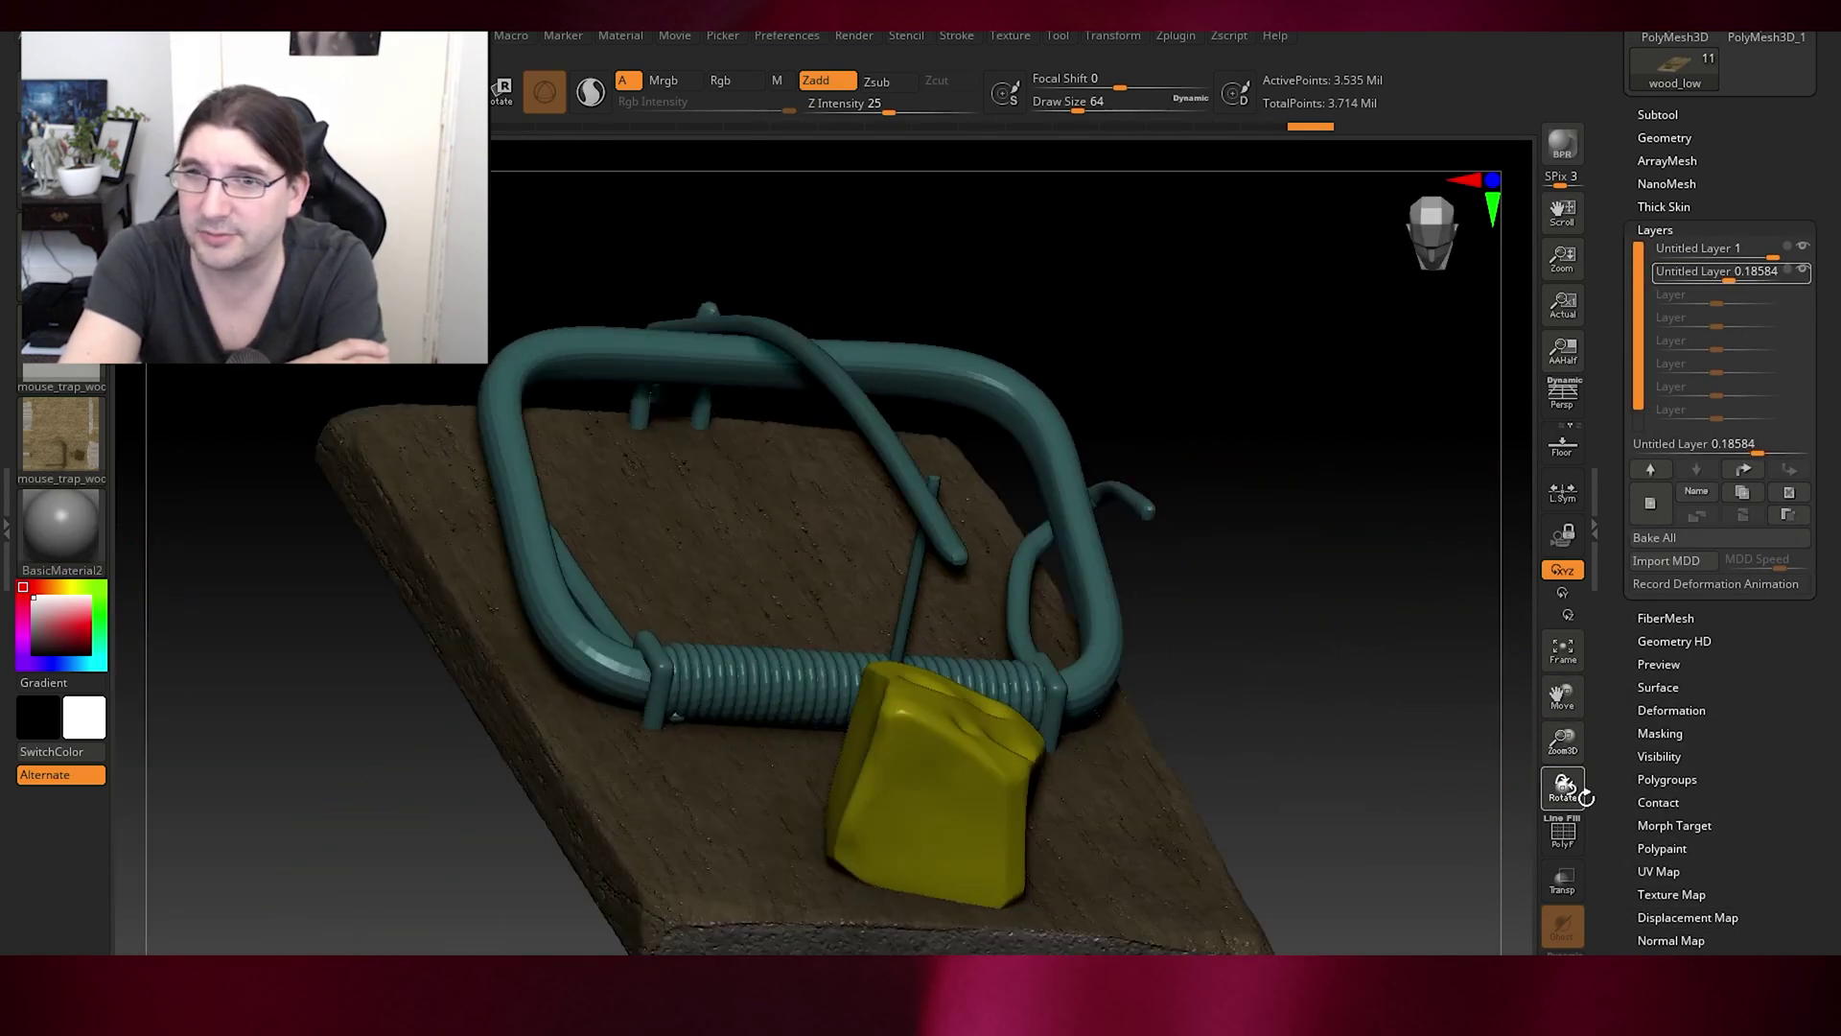
pyautogui.moveTo(1576, 790); pyautogui.dragTo(1565, 787)
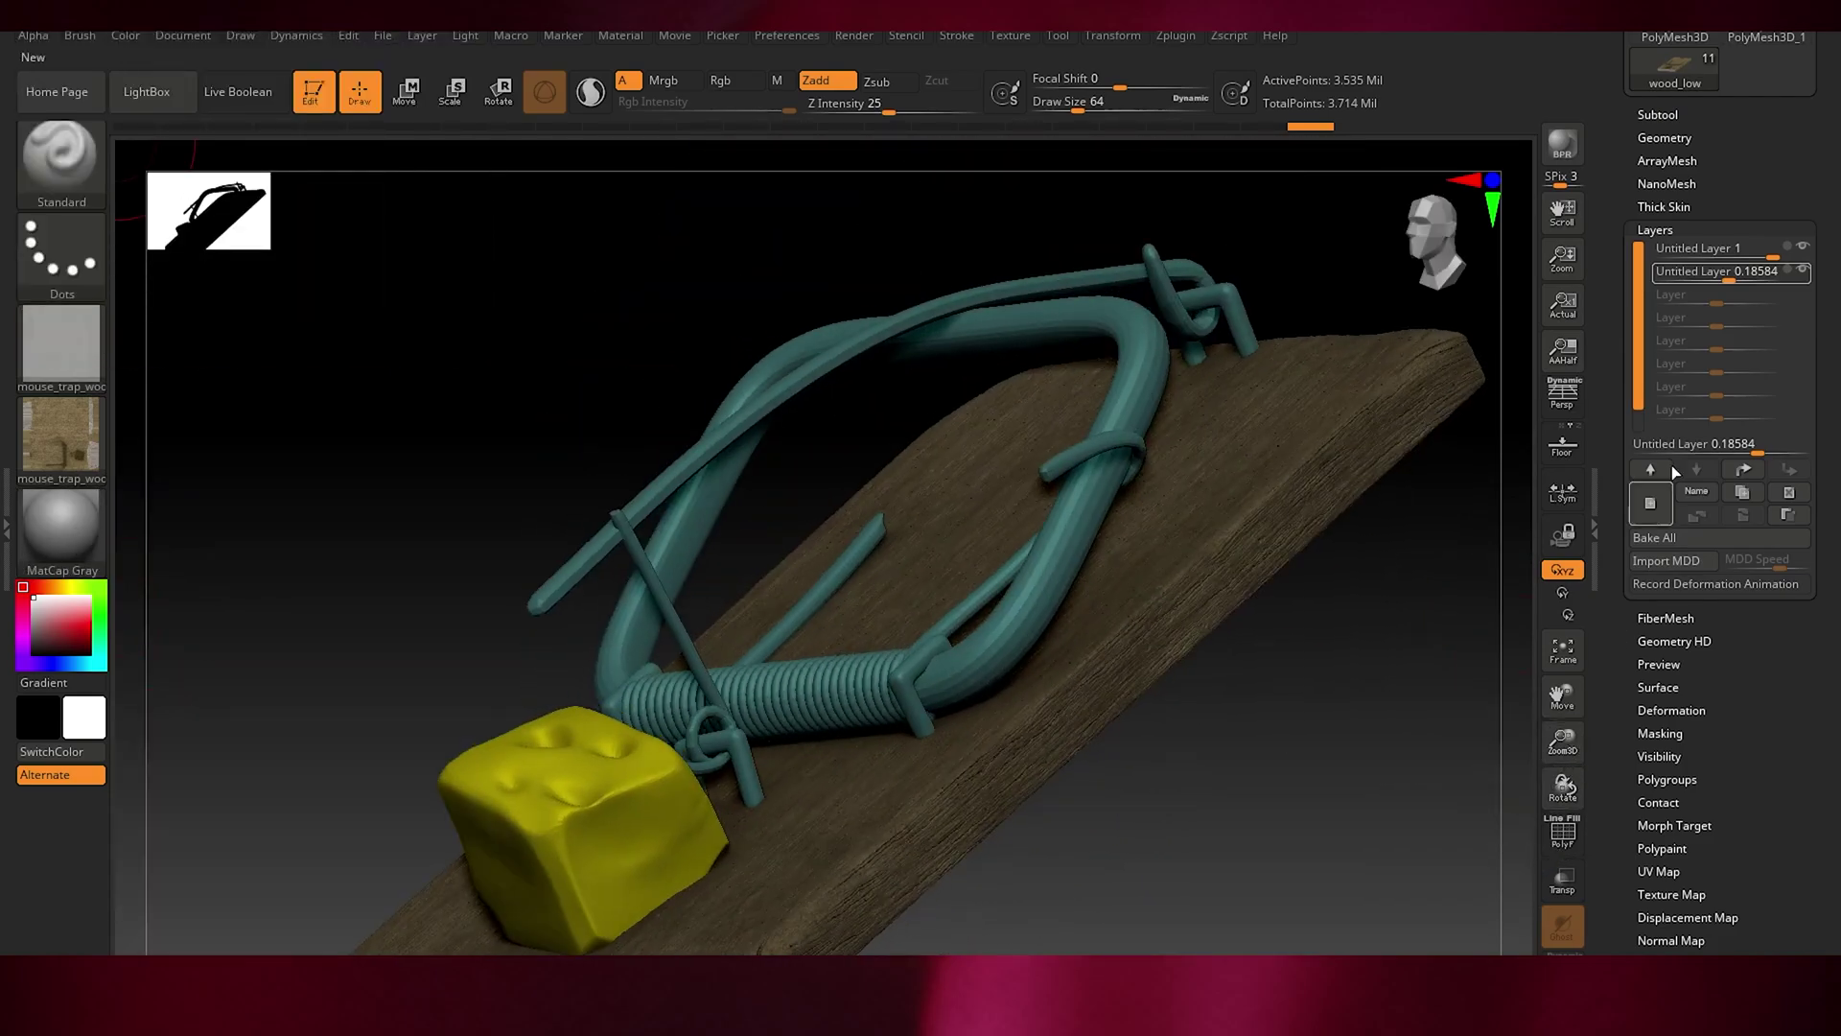
pyautogui.click(1685, 537)
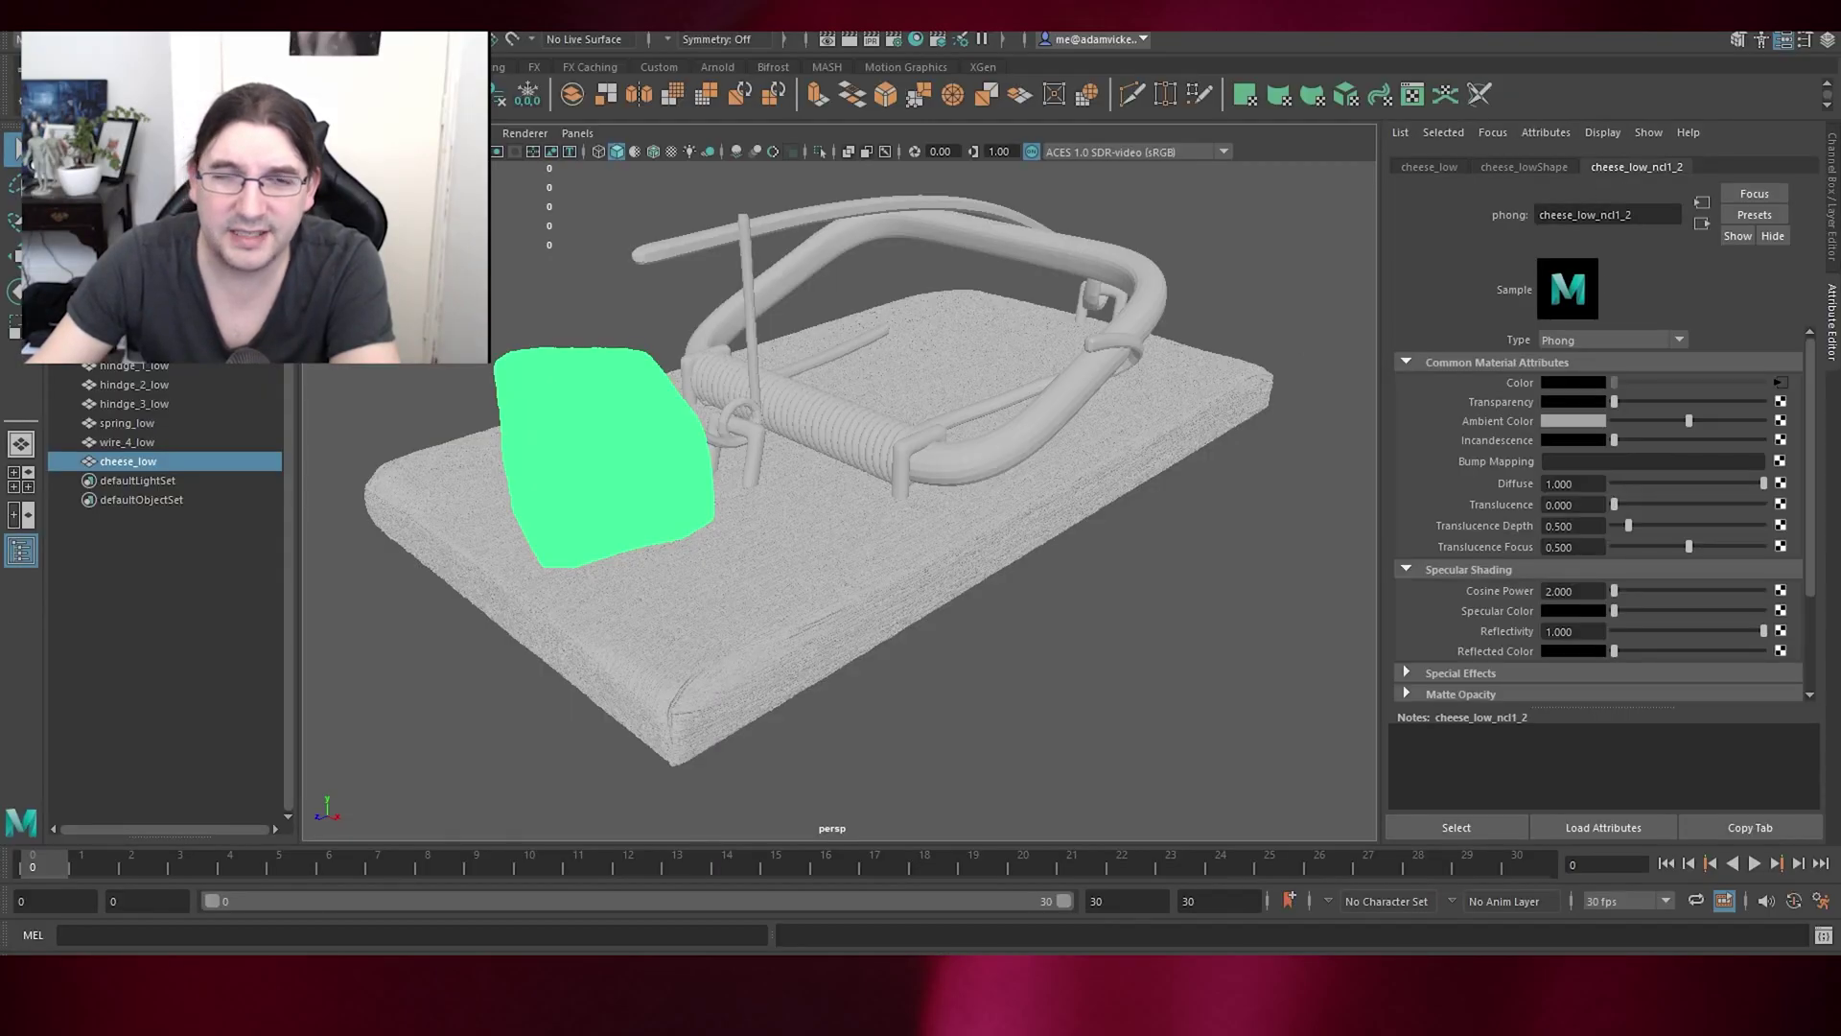
# - In Maya, assign a new Lambert material to cheese_low and name it Mouse_trap_Cheese_mat
pyautogui.click(478, 67)
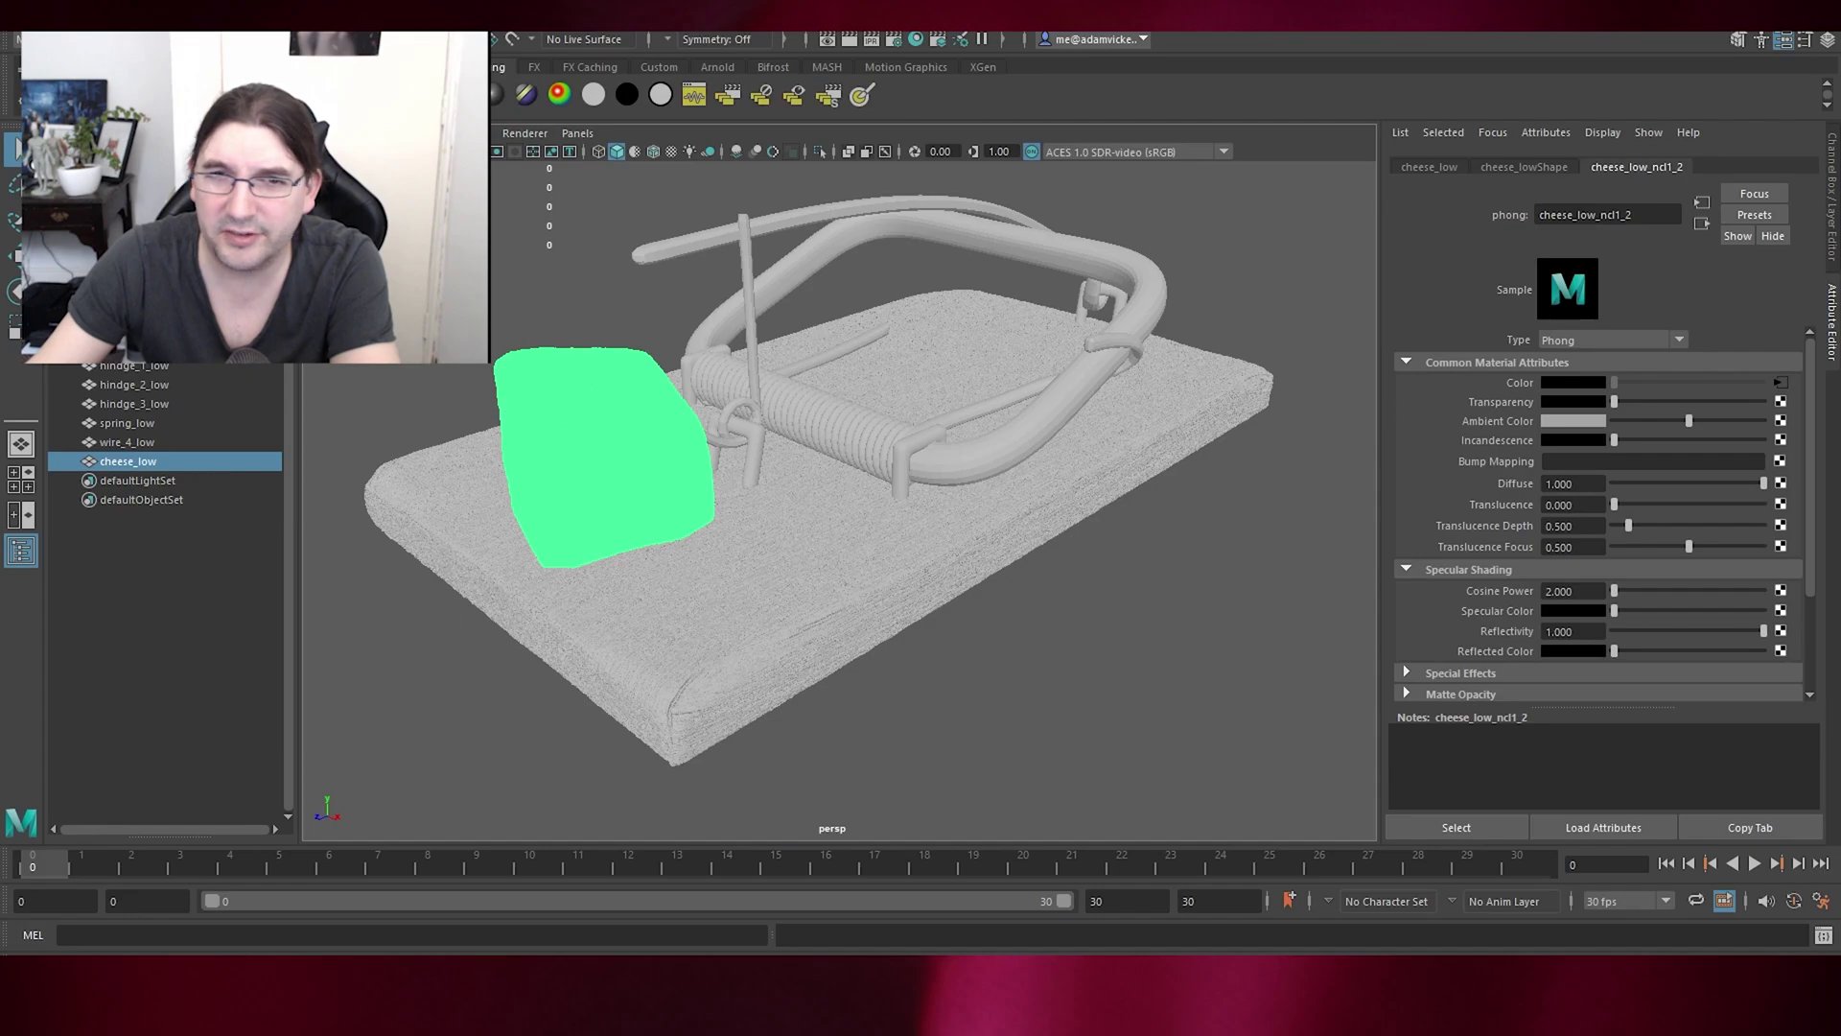
pyautogui.click(425, 94)
pyautogui.press('BackSpace')
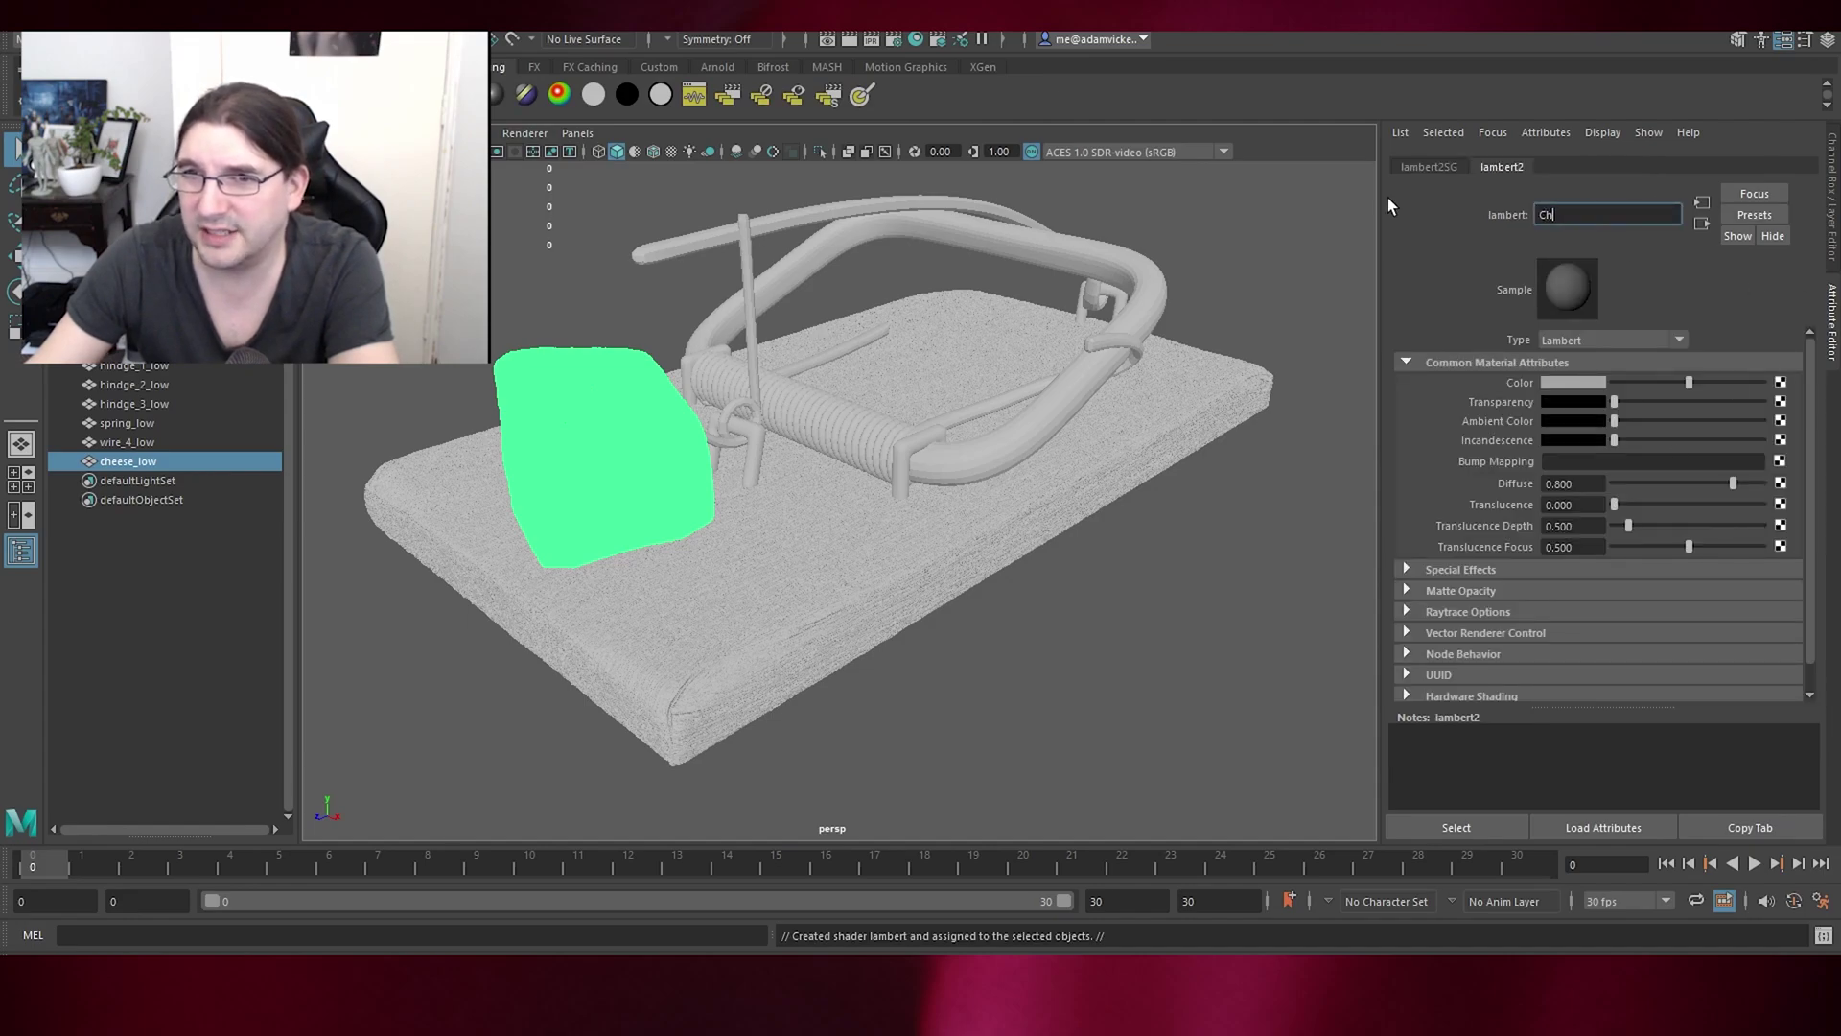
pyautogui.write('Mo')
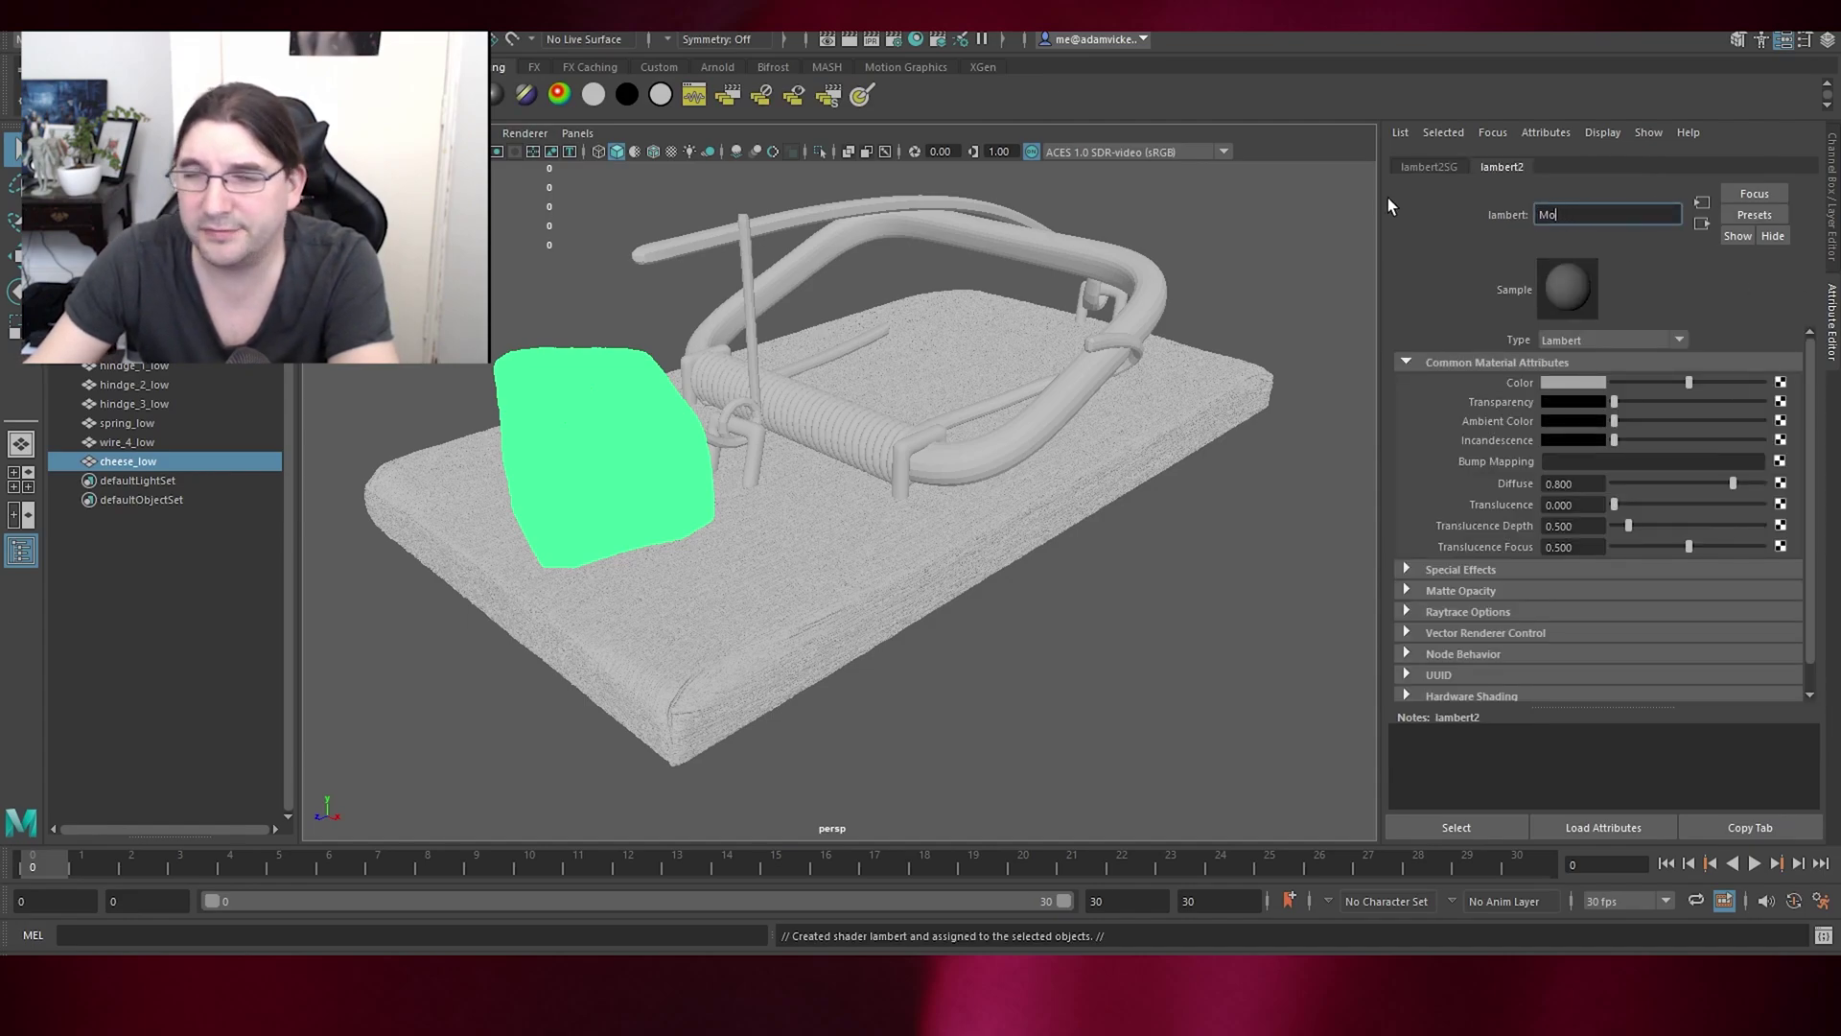
pyautogui.write('use_trap_Cheese_mat')
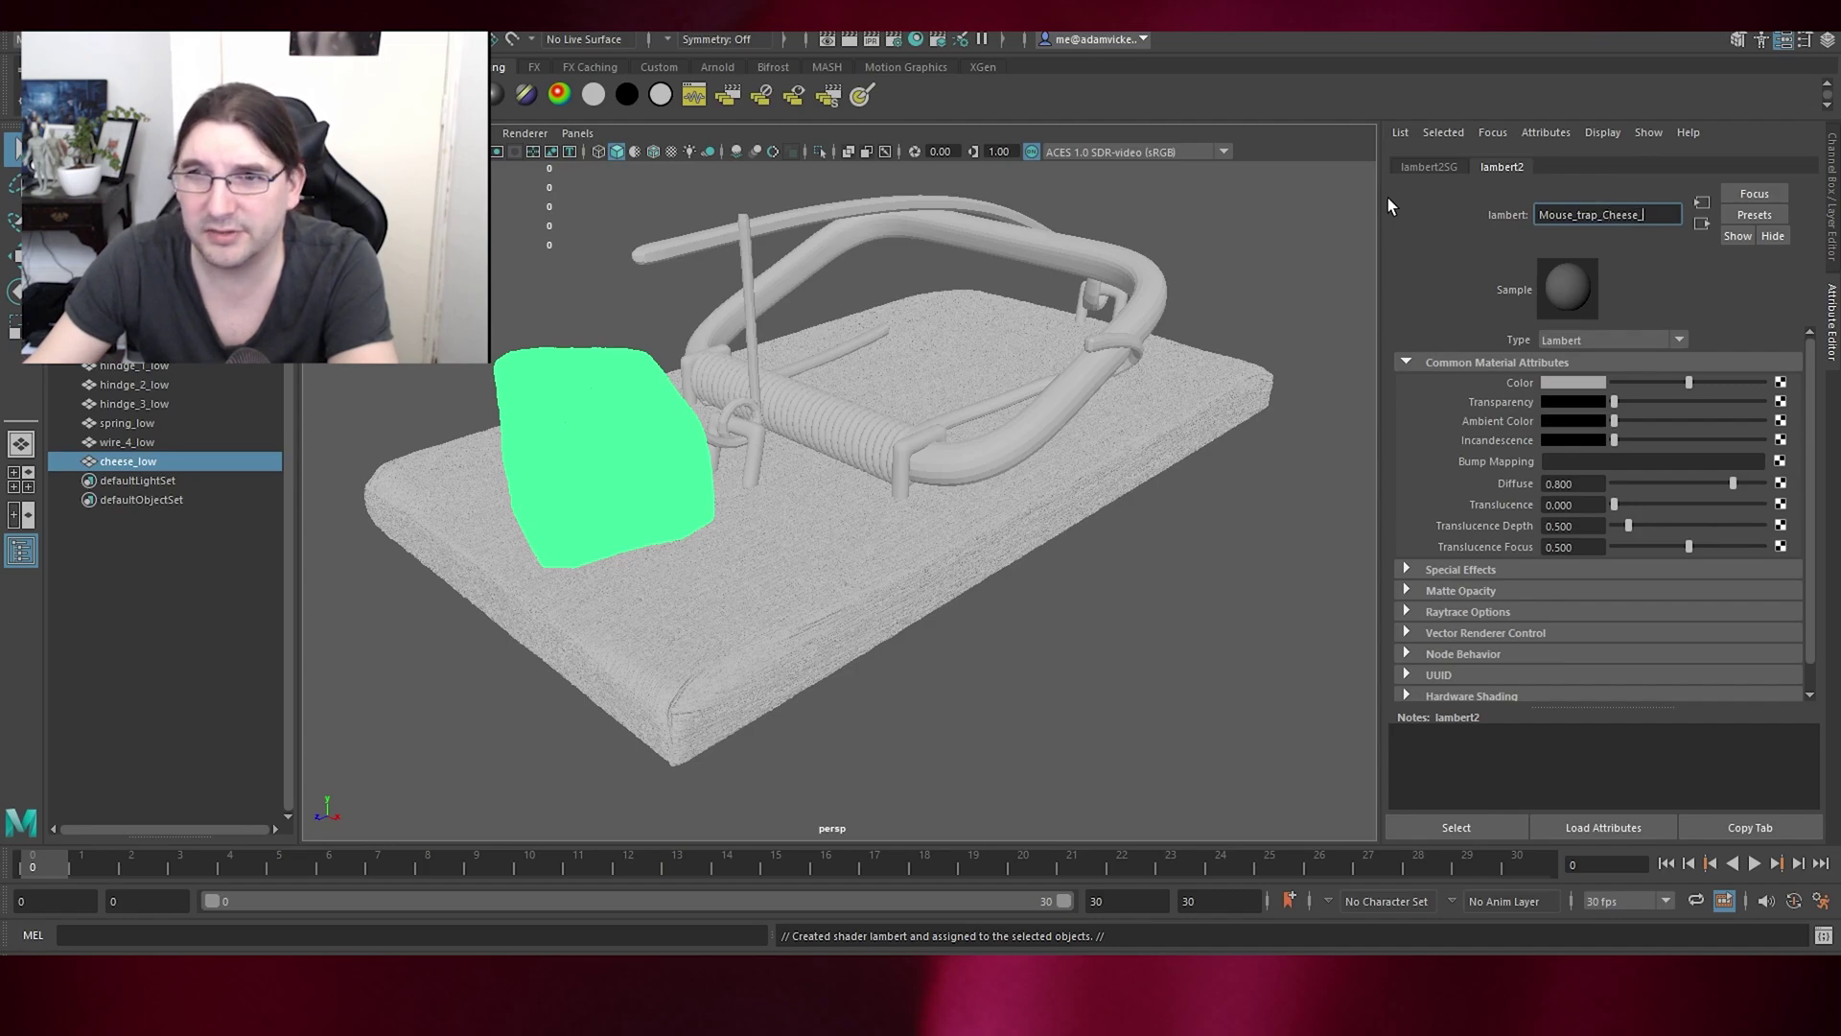
pyautogui.press('Return')
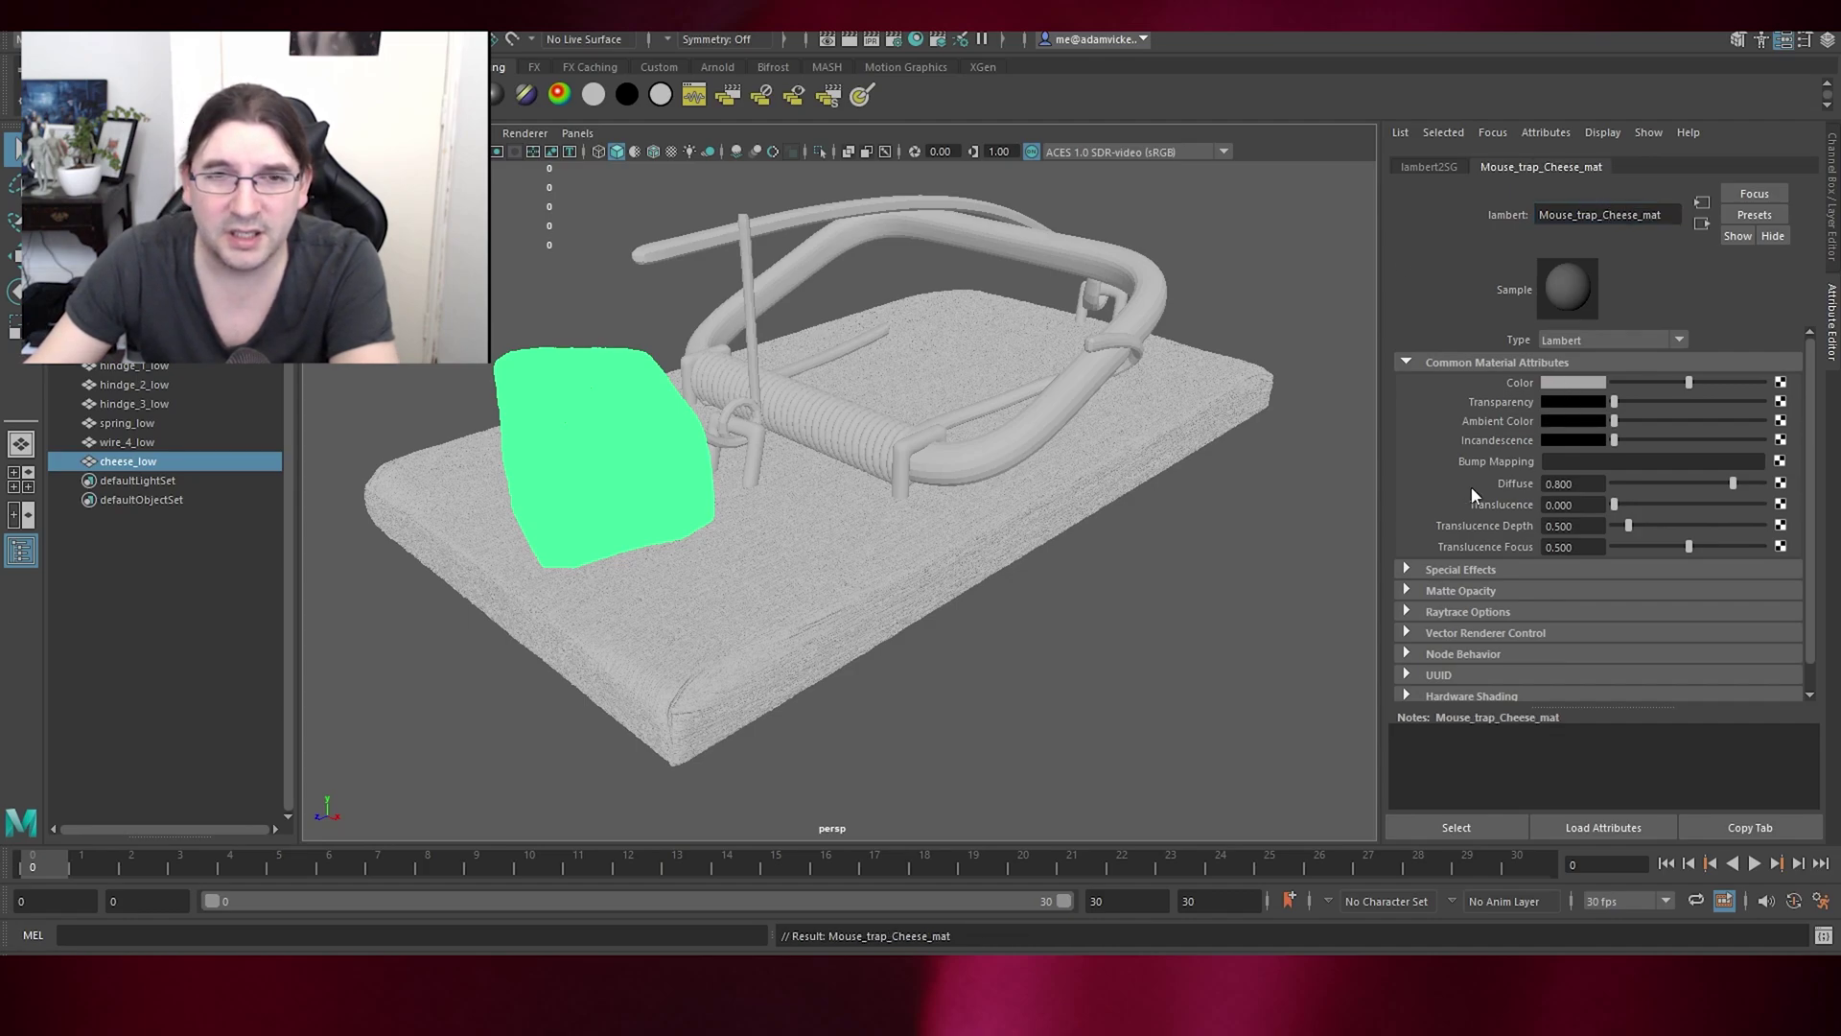
pyautogui.click(897, 548)
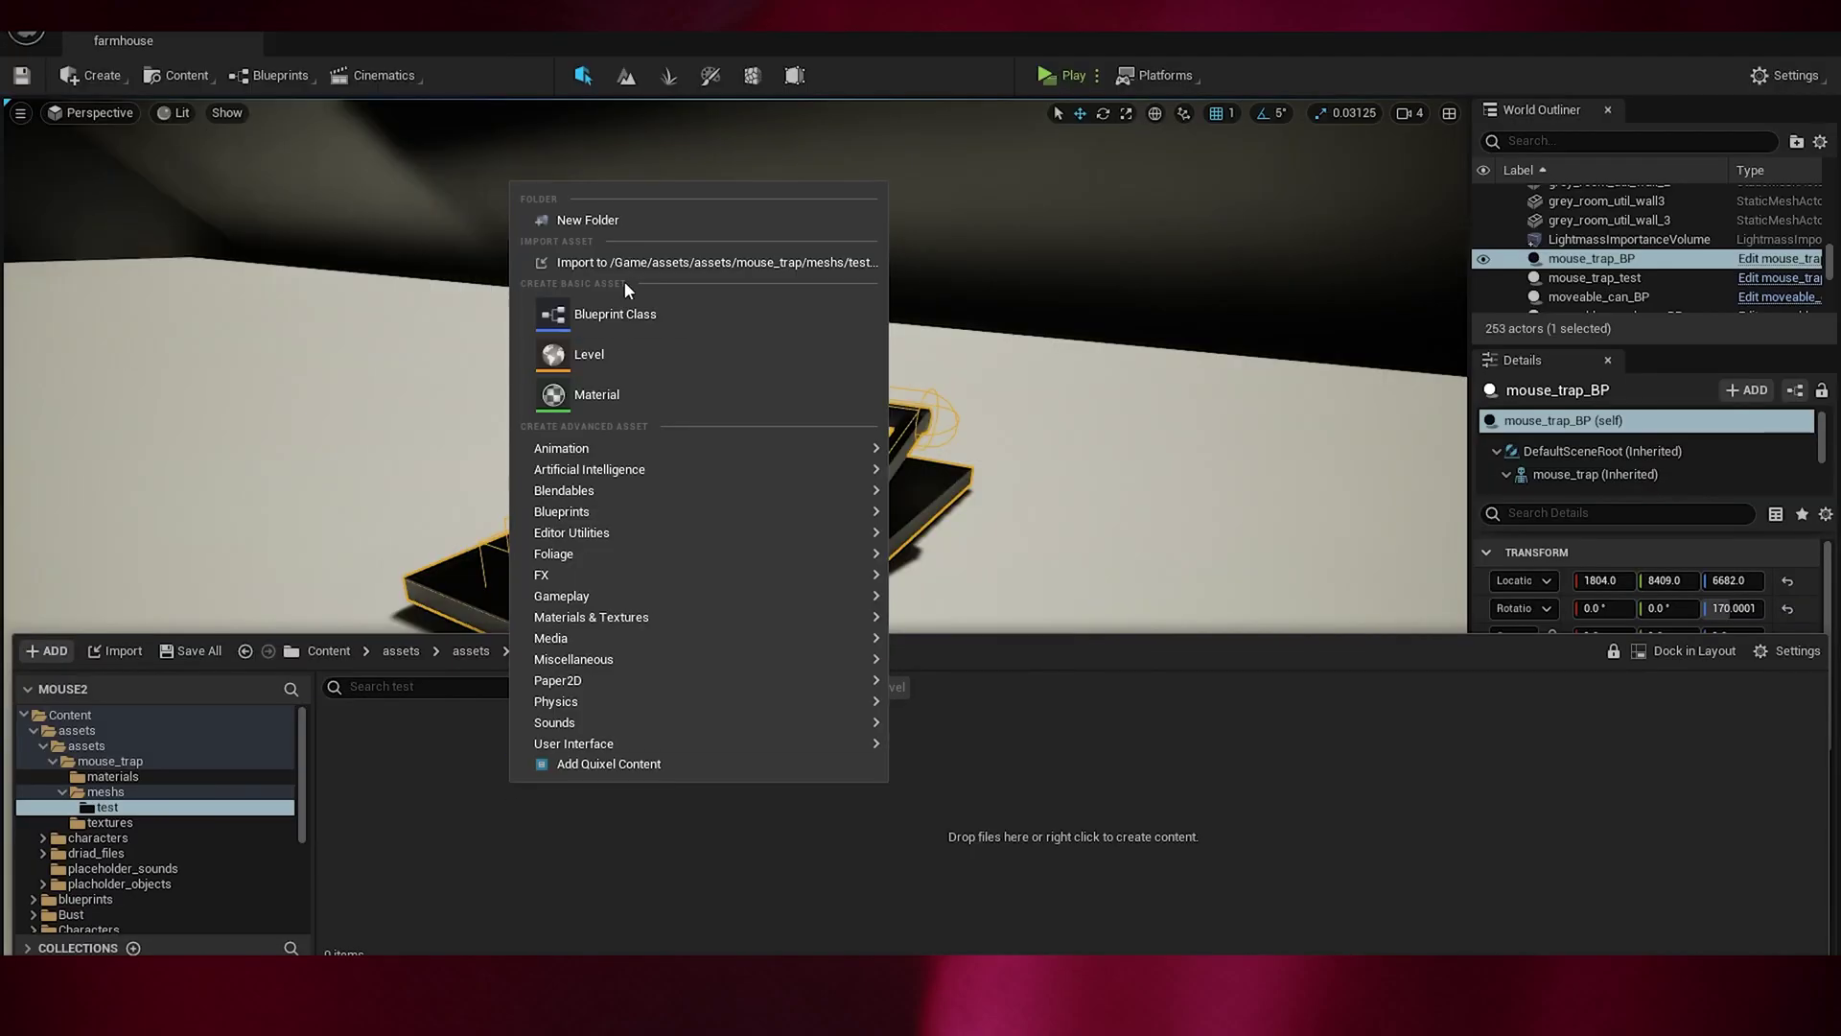
# - In Unreal Engine, start an asset import into the meshs/test folder and browse to mouse_game/assets/assets/mousetrap/fbx/unreal on the 3dart drive
pyautogui.click(624, 280)
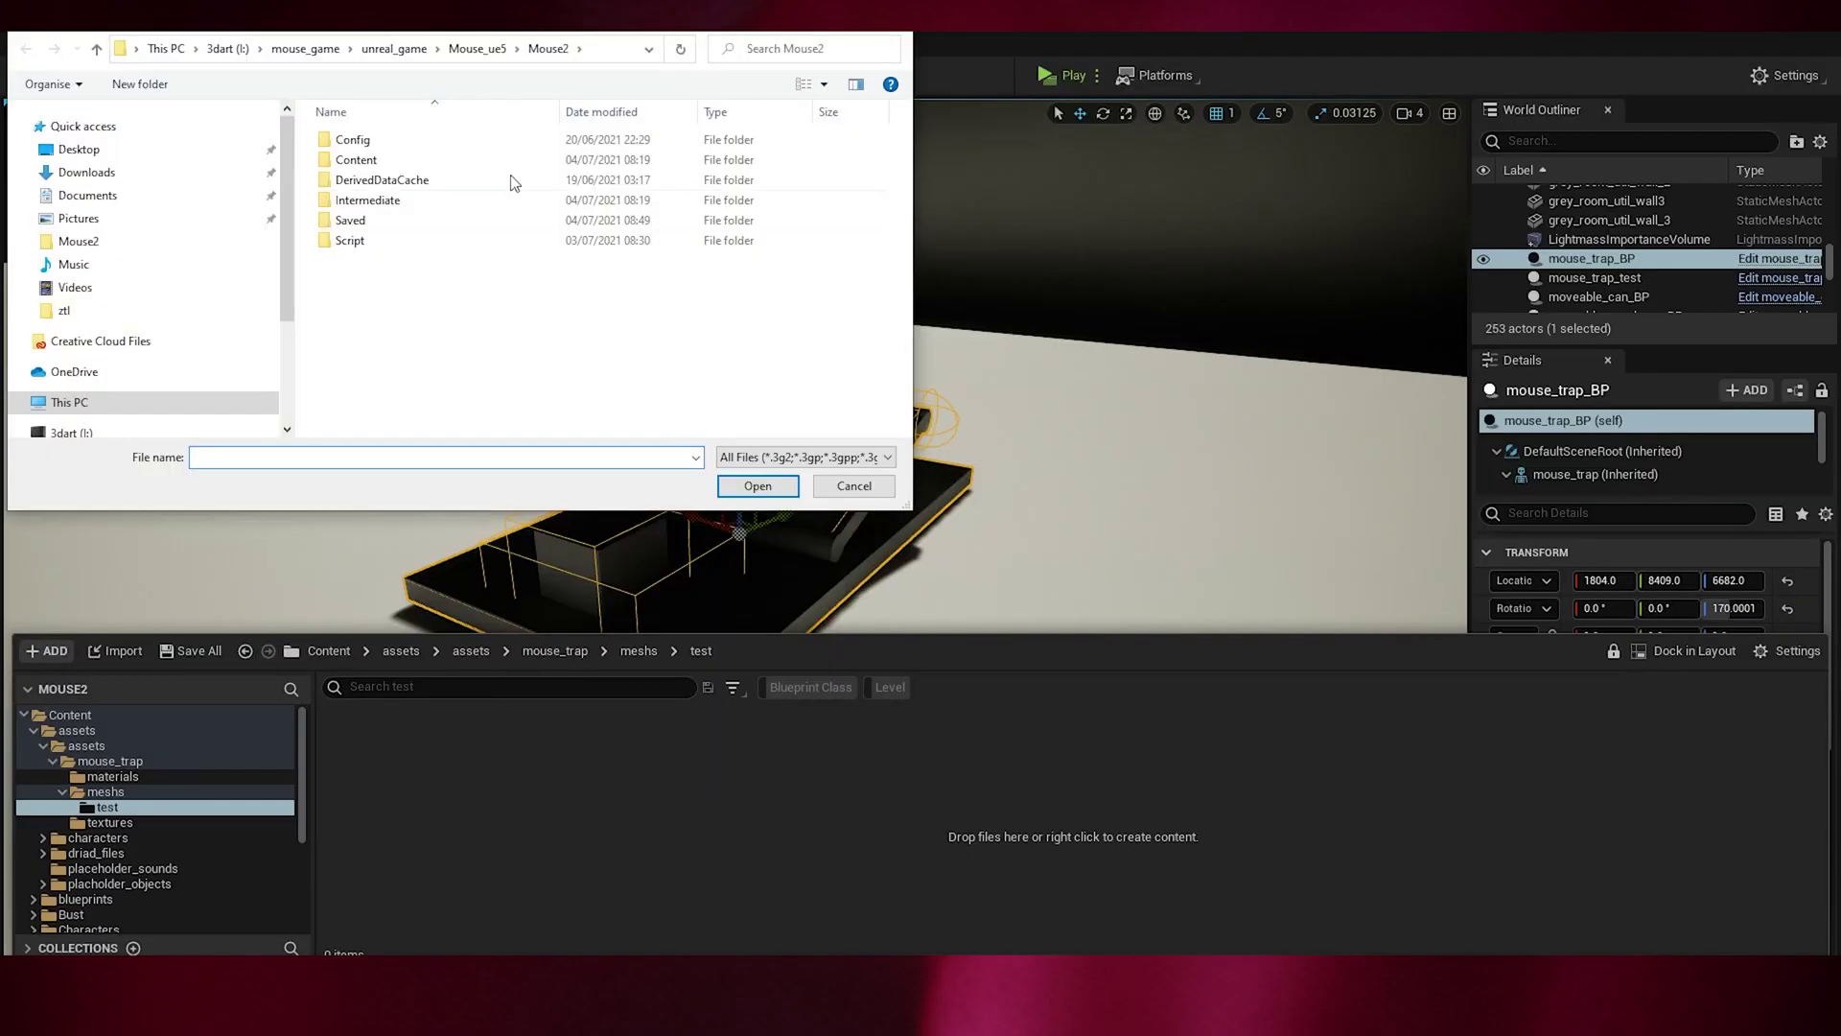
pyautogui.scroll(-3, 192, 316)
pyautogui.click(72, 257)
pyautogui.scroll(-6, 452, 297)
pyautogui.scroll(6, 452, 296)
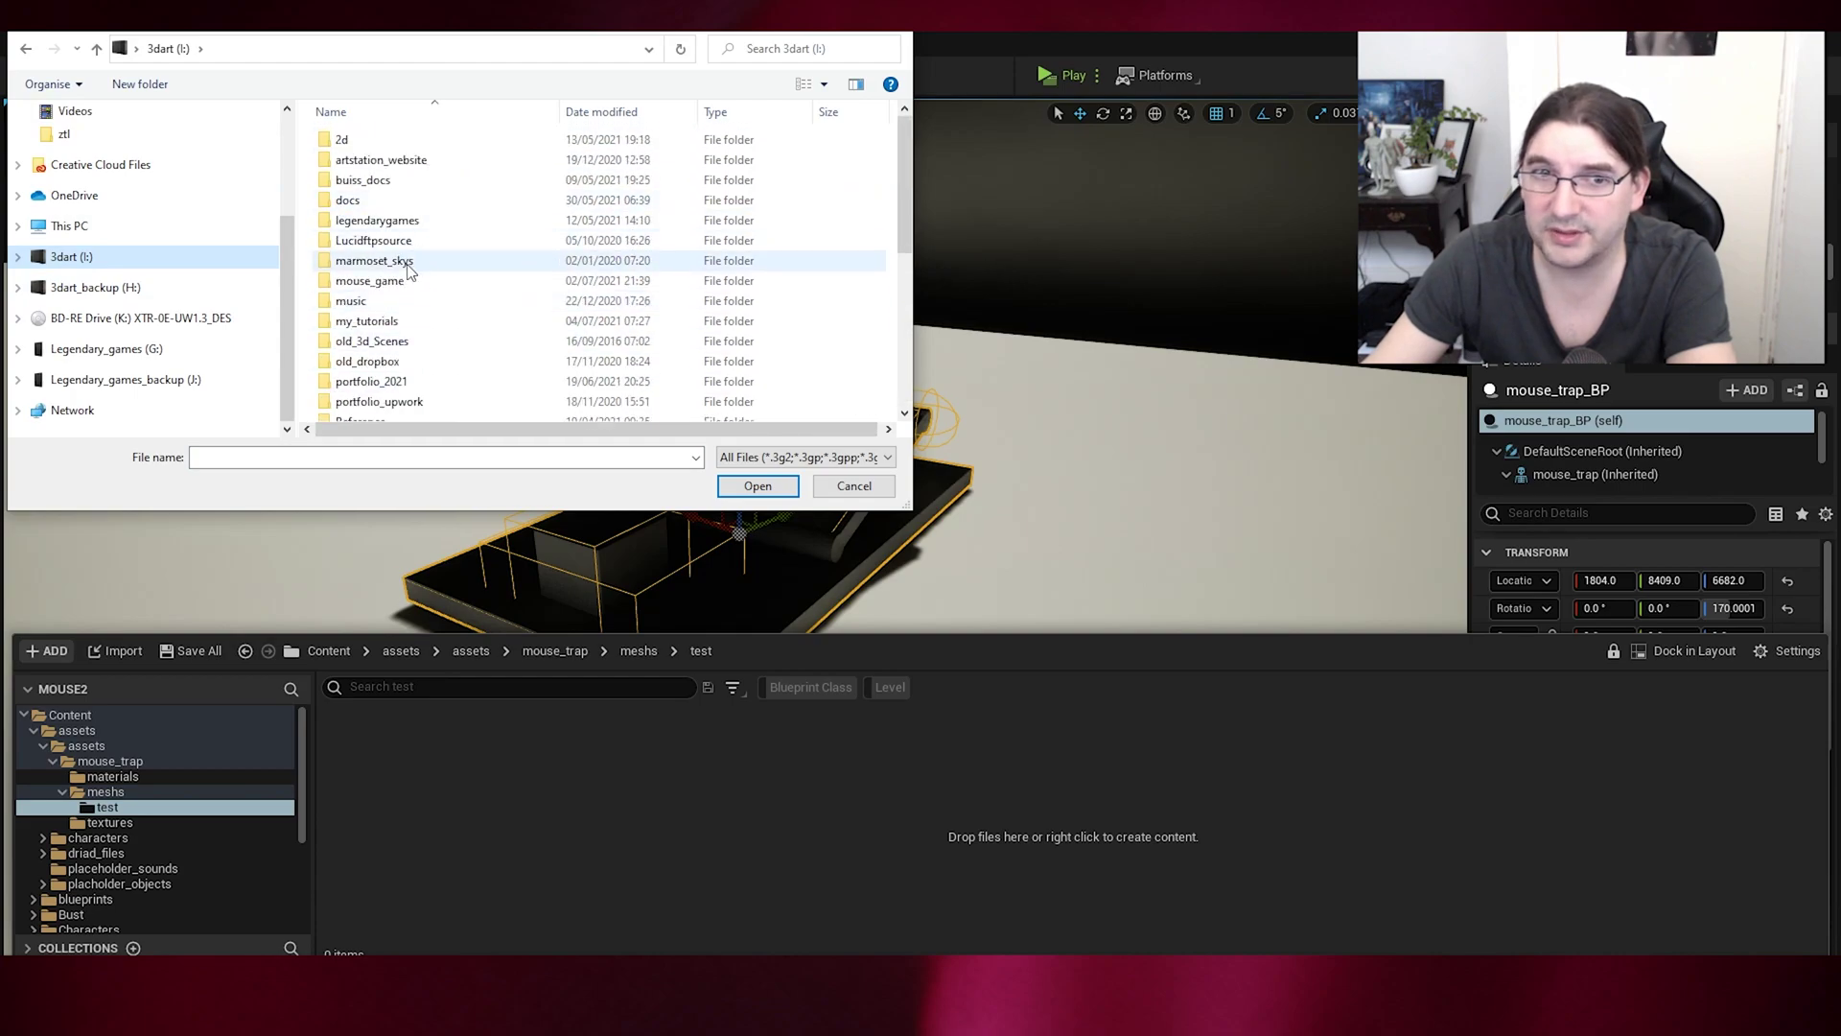
pyautogui.doubleClick(403, 280)
pyautogui.doubleClick(368, 149)
pyautogui.doubleClick(368, 147)
pyautogui.doubleClick(369, 148)
pyautogui.doubleClick(370, 163)
pyautogui.doubleClick(381, 143)
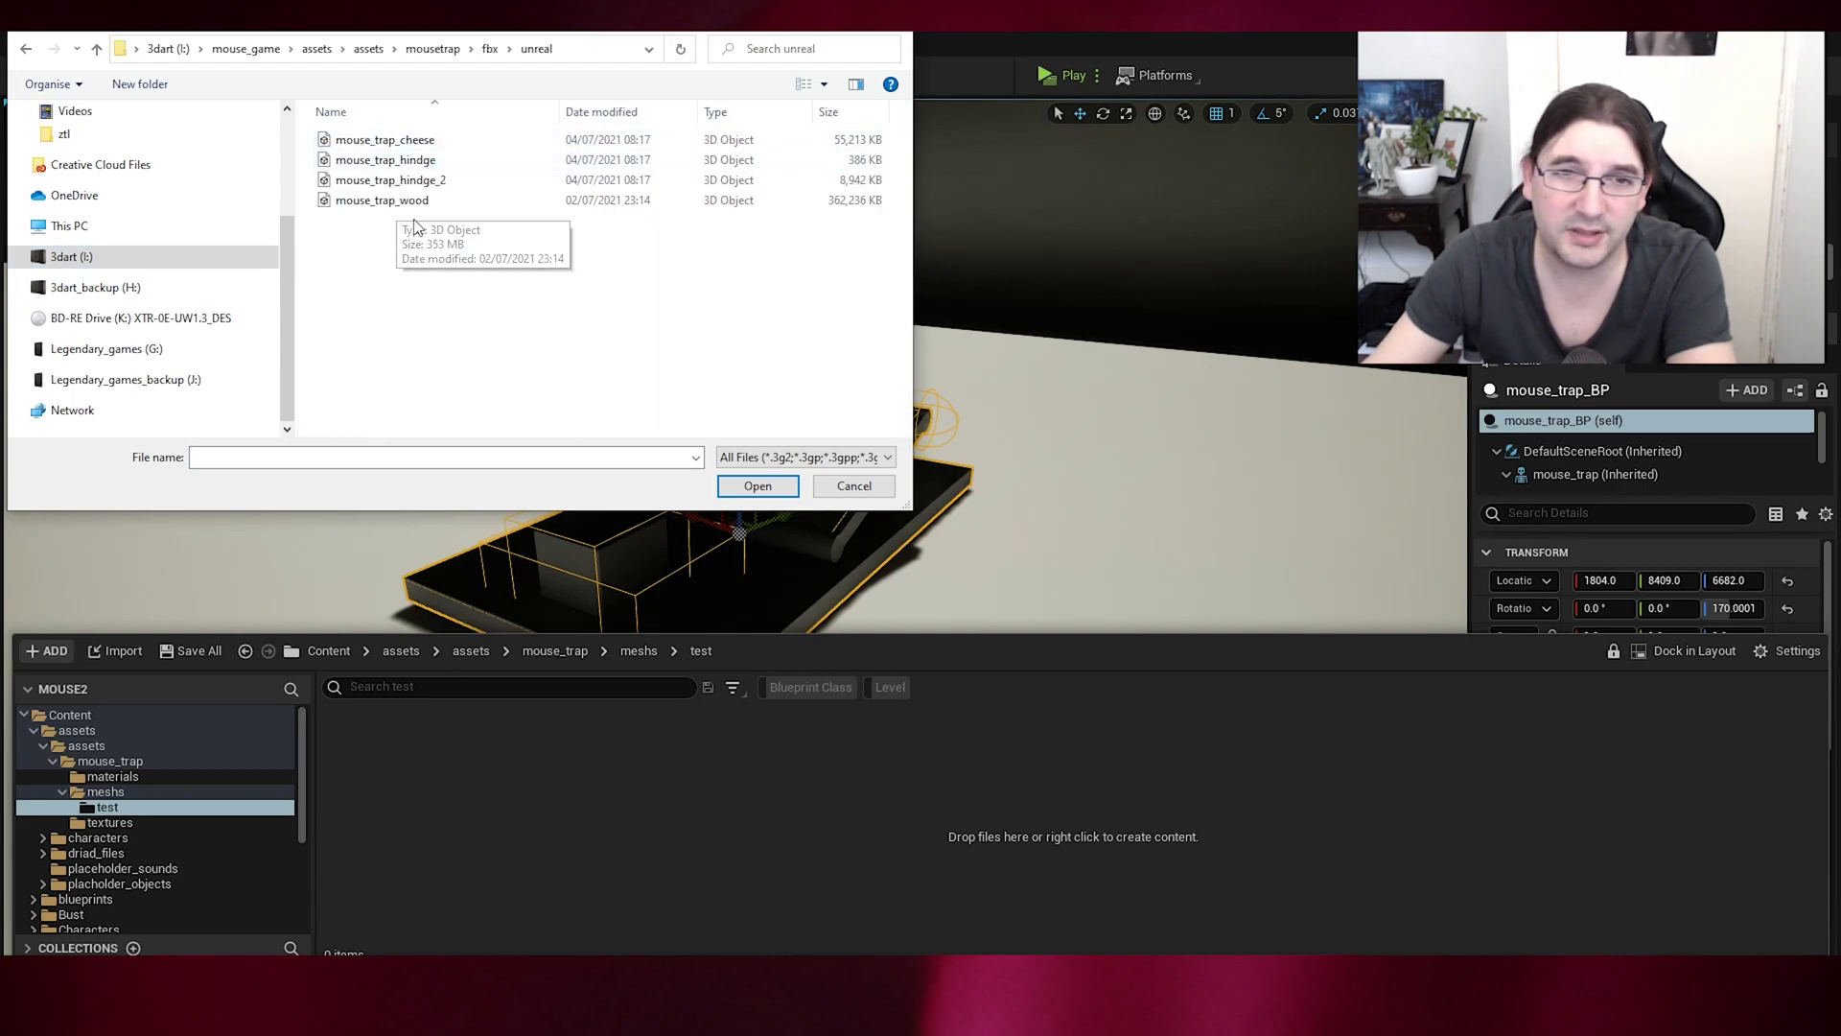
# - Import mouse_trap_hindge and mouse_trap_hindge_2 as static meshes into the test folder, keeping the current FBX import options
pyautogui.doubleClick(392, 161)
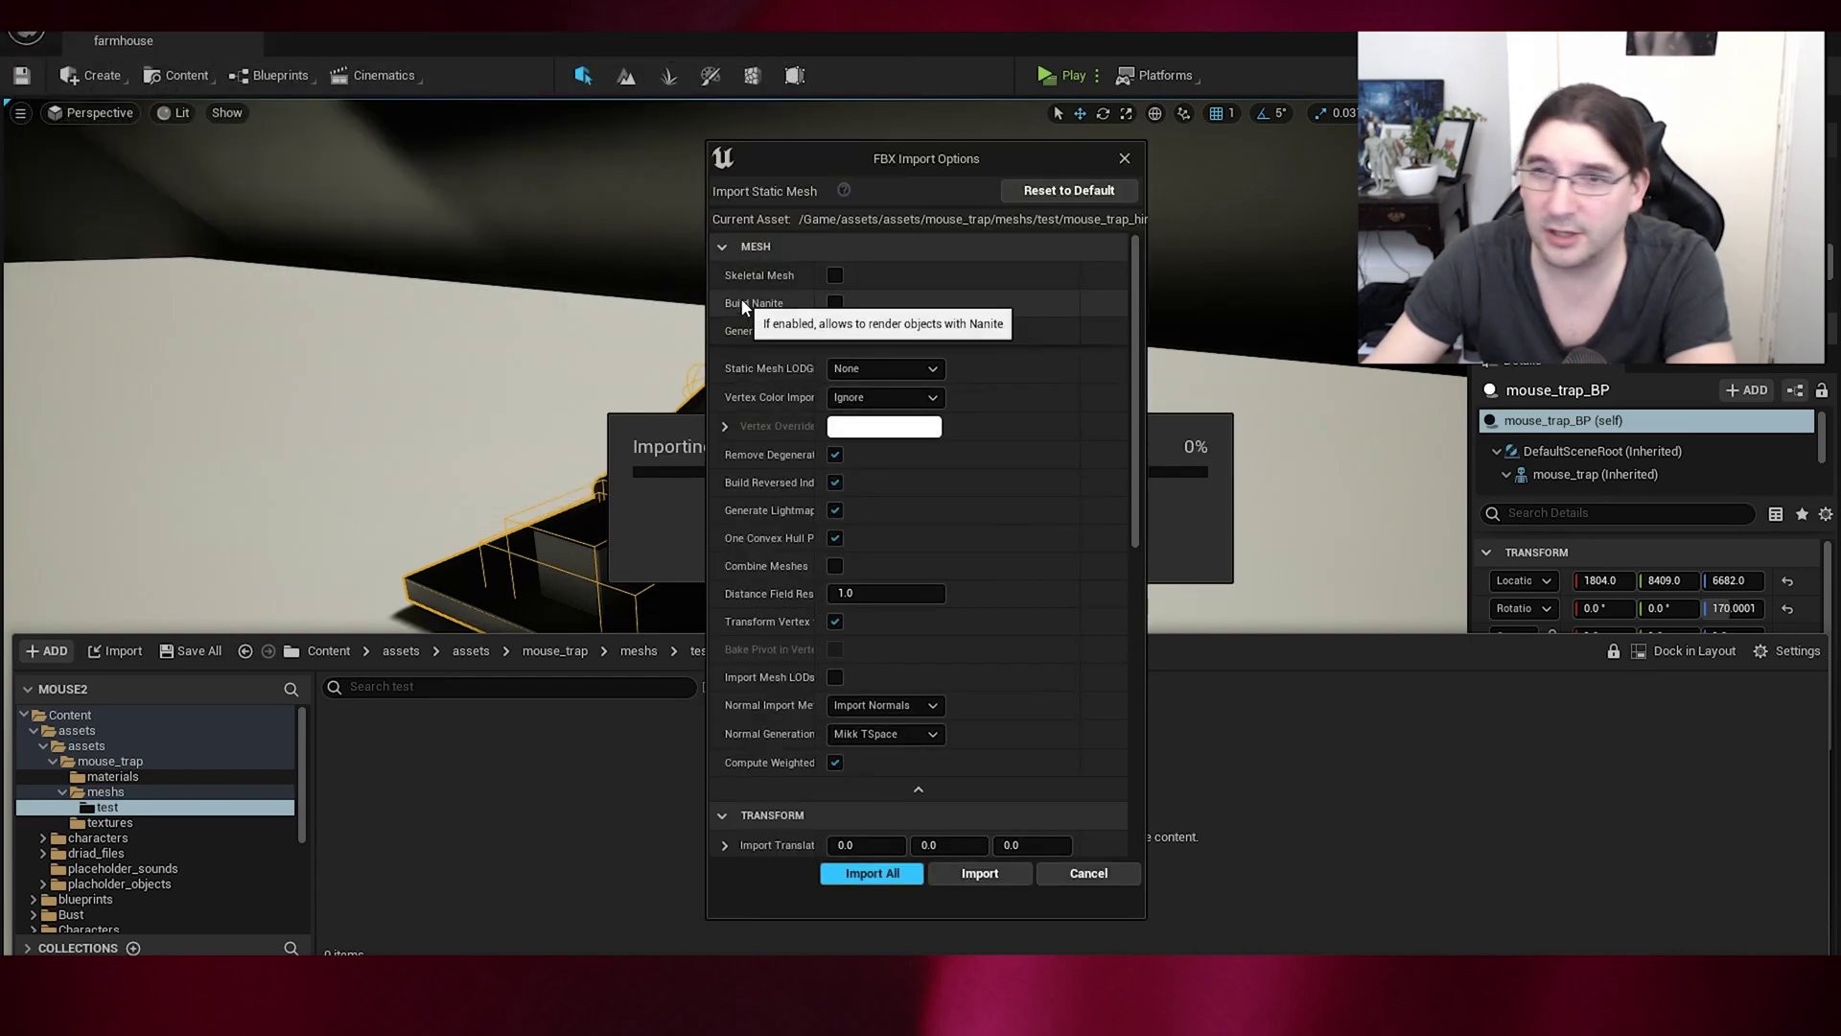
pyautogui.click(980, 872)
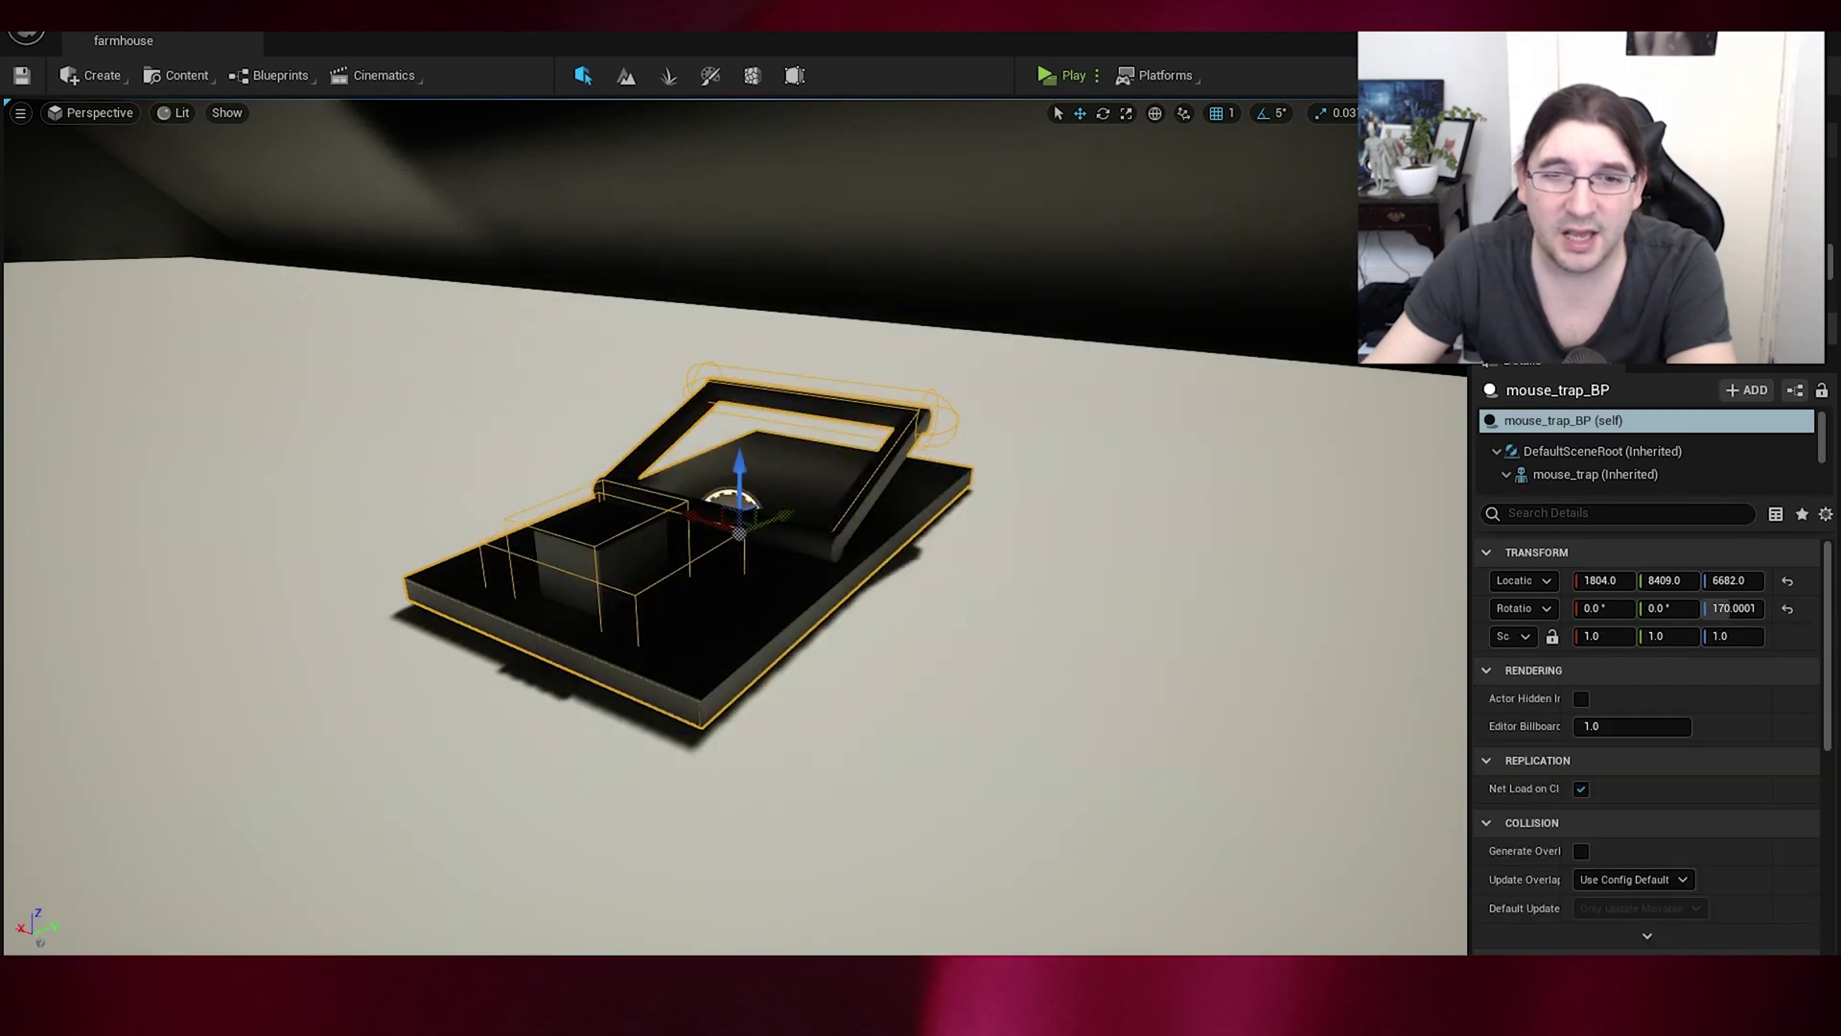
pyautogui.rightClick(491, 767)
pyautogui.click(567, 248)
pyautogui.doubleClick(529, 183)
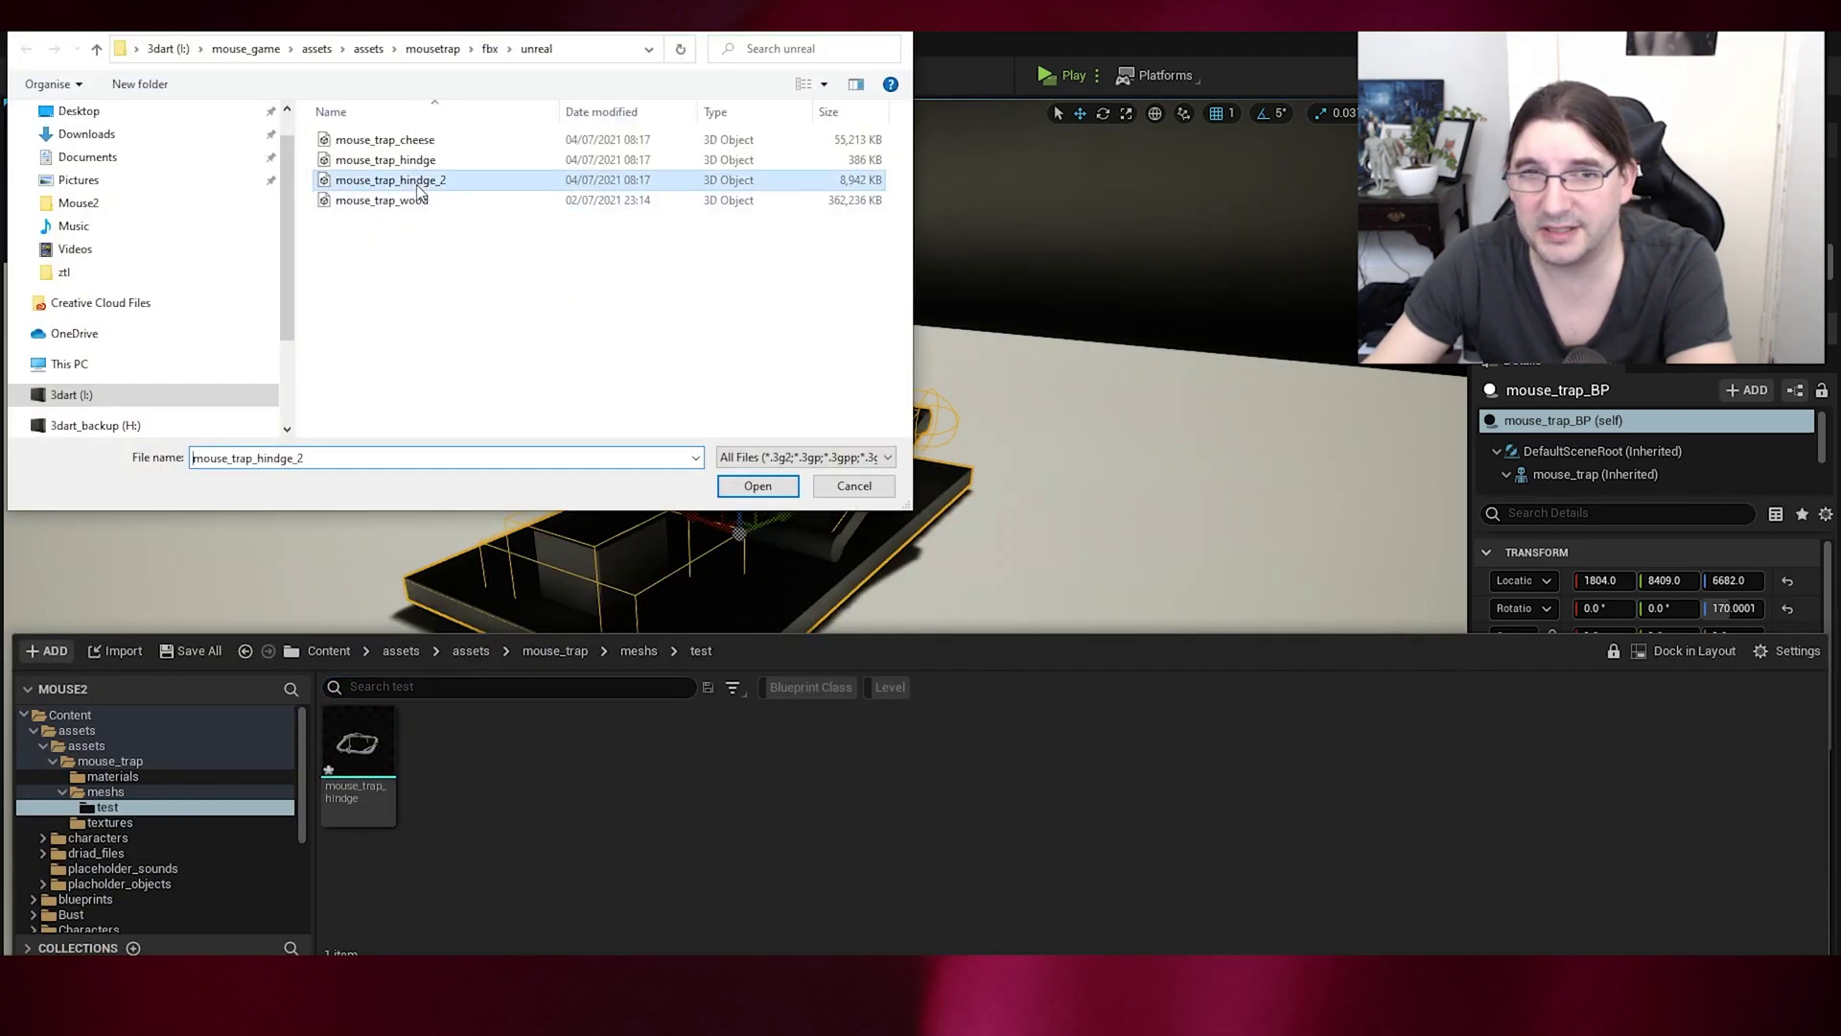
pyautogui.click(977, 872)
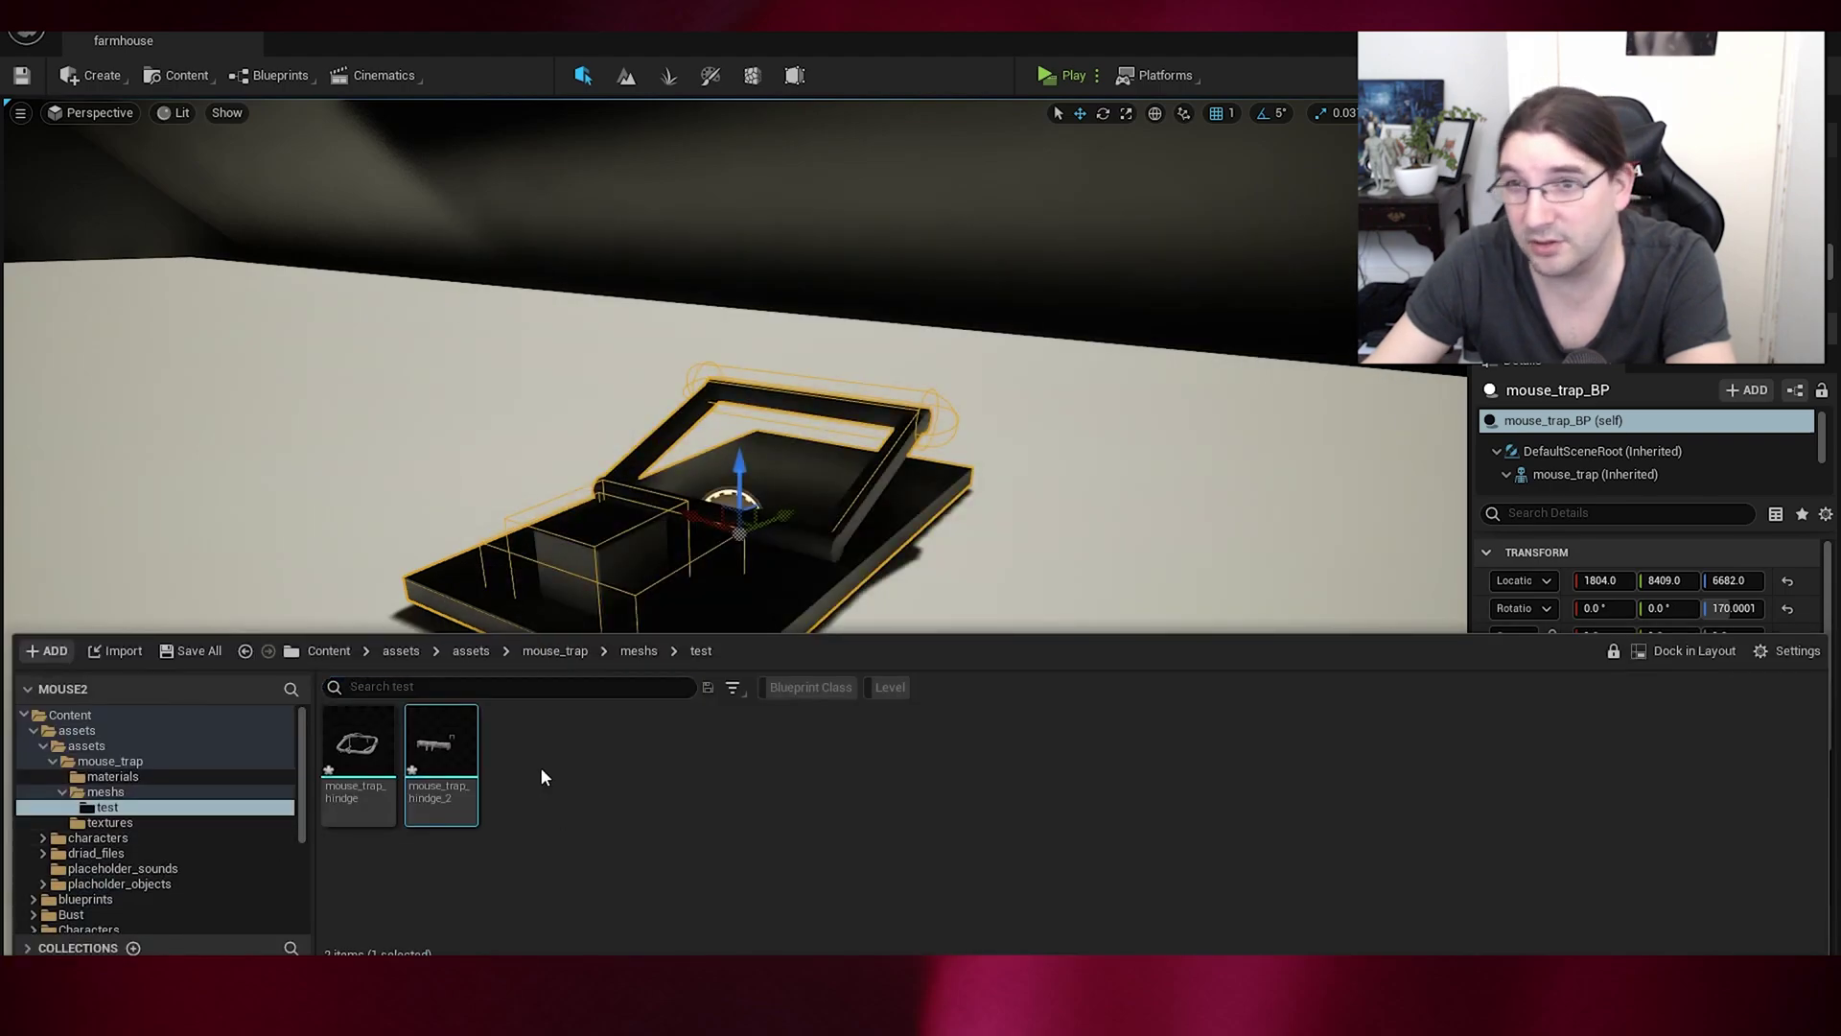
# - Choose the mouse_trap_cheese FBX for import into the test folder
pyautogui.rightClick(539, 767)
pyautogui.click(620, 241)
pyautogui.click(390, 137)
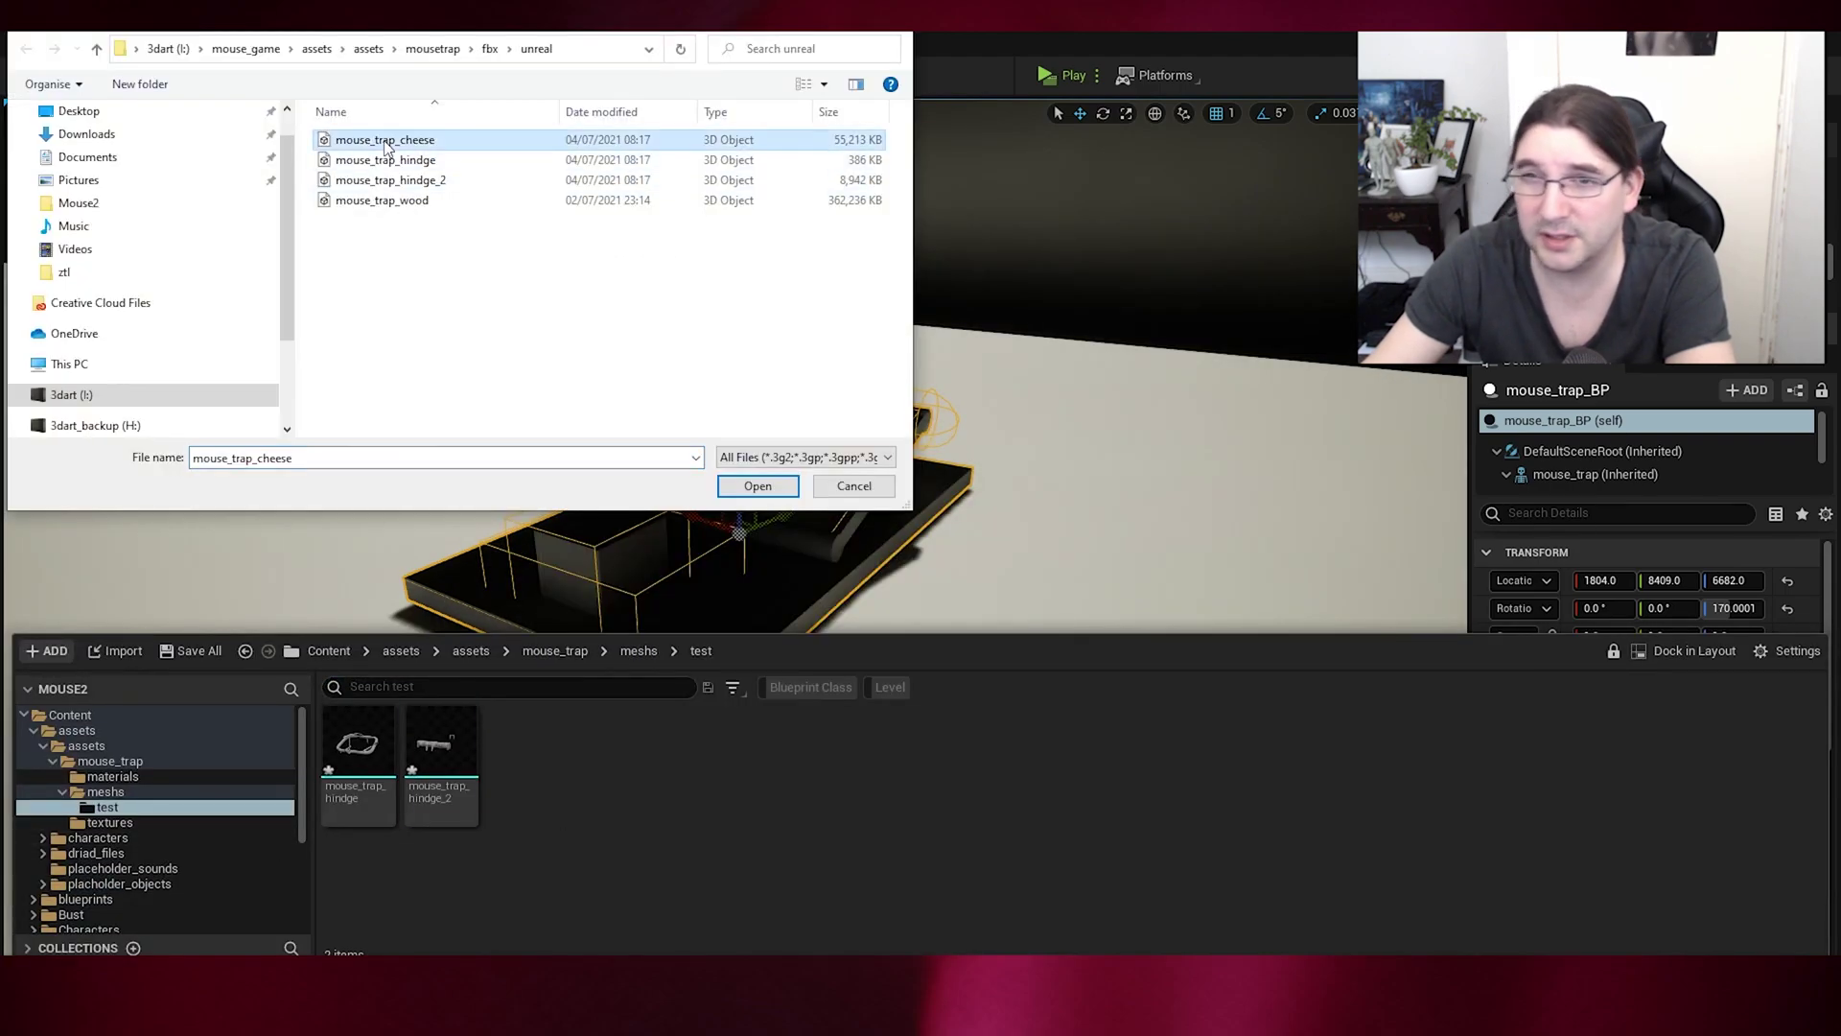
pyautogui.click(751, 480)
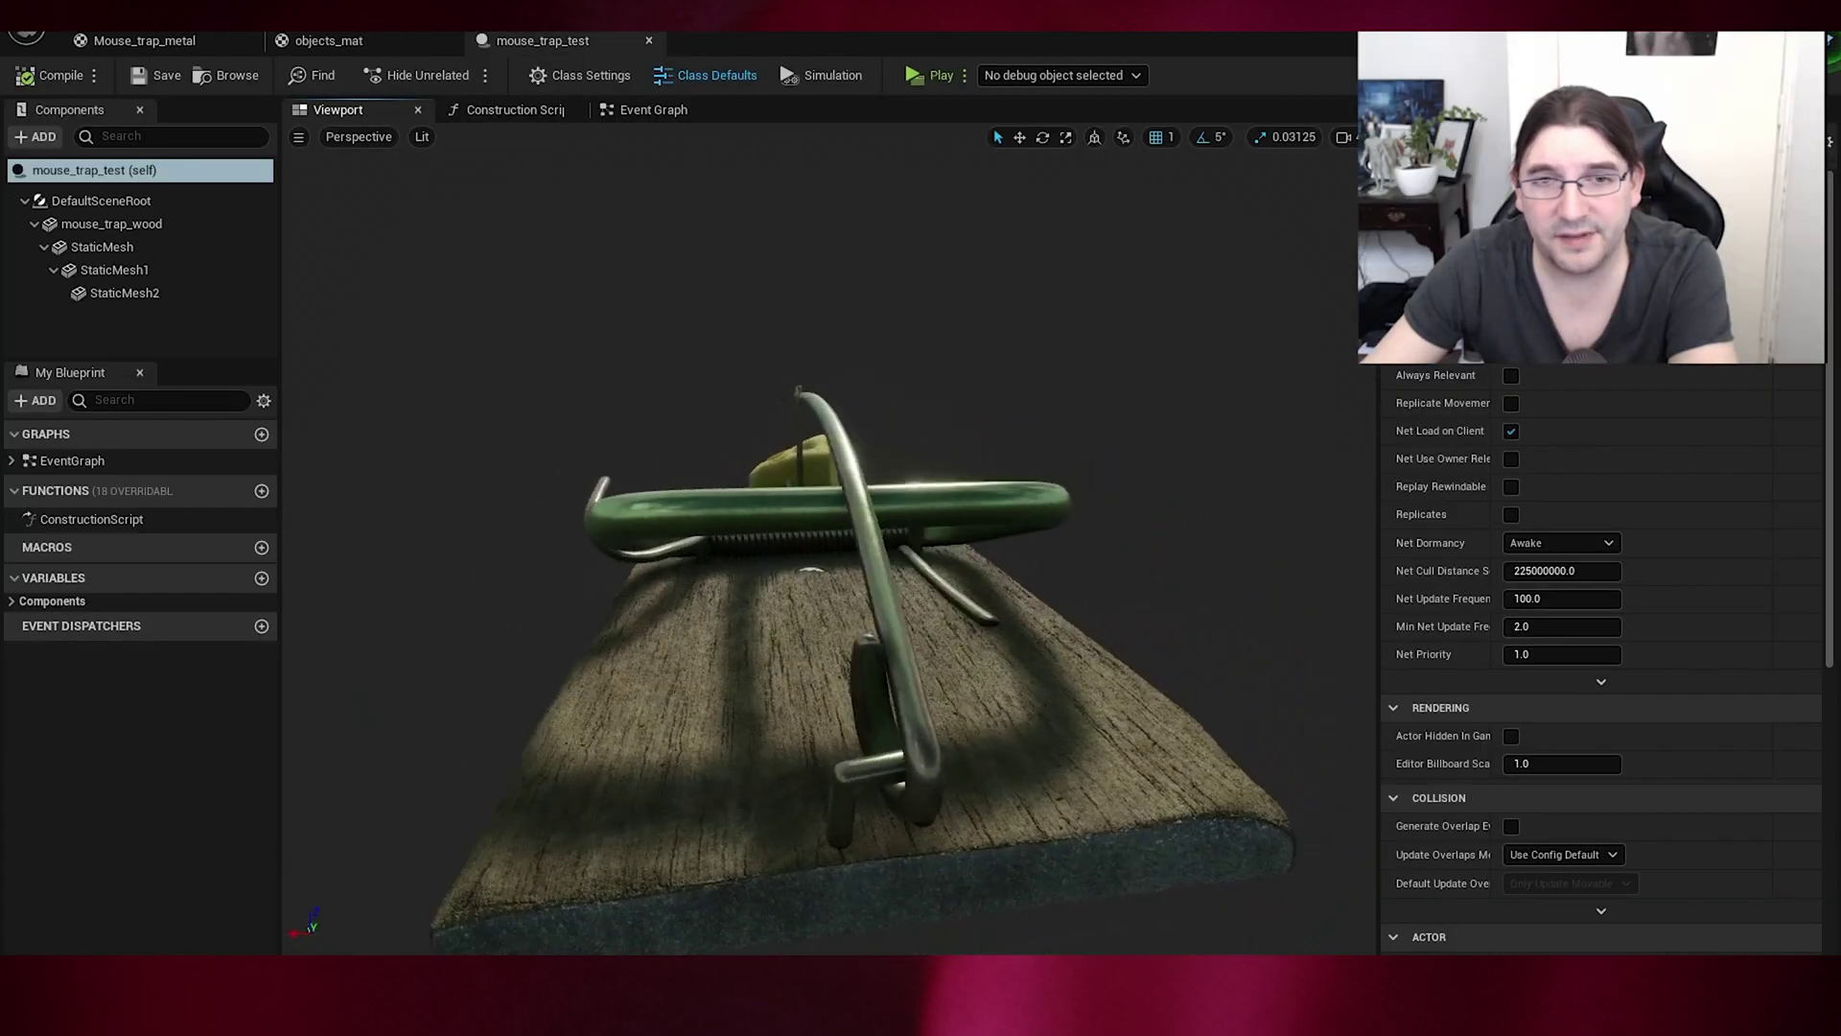
pyautogui.keyDown('alt'); pyautogui.moveTo(756, 395); pyautogui.dragTo(518, 388); pyautogui.keyUp('alt')
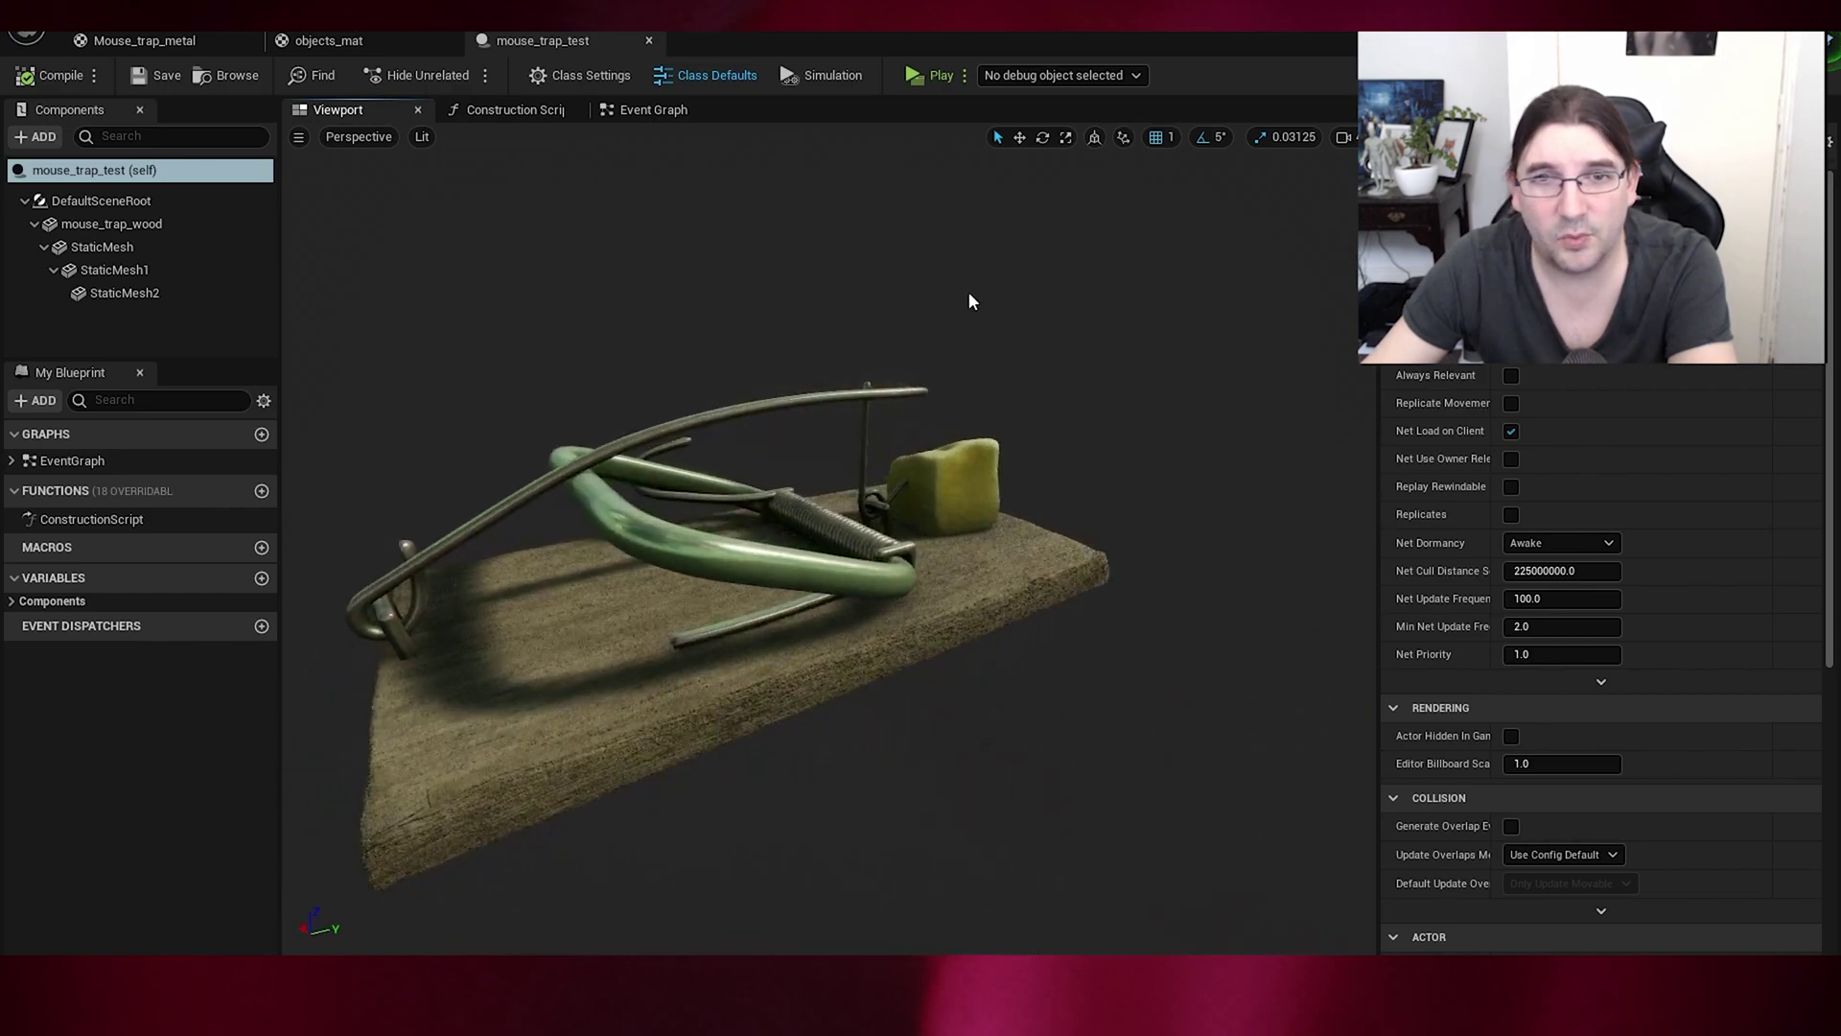